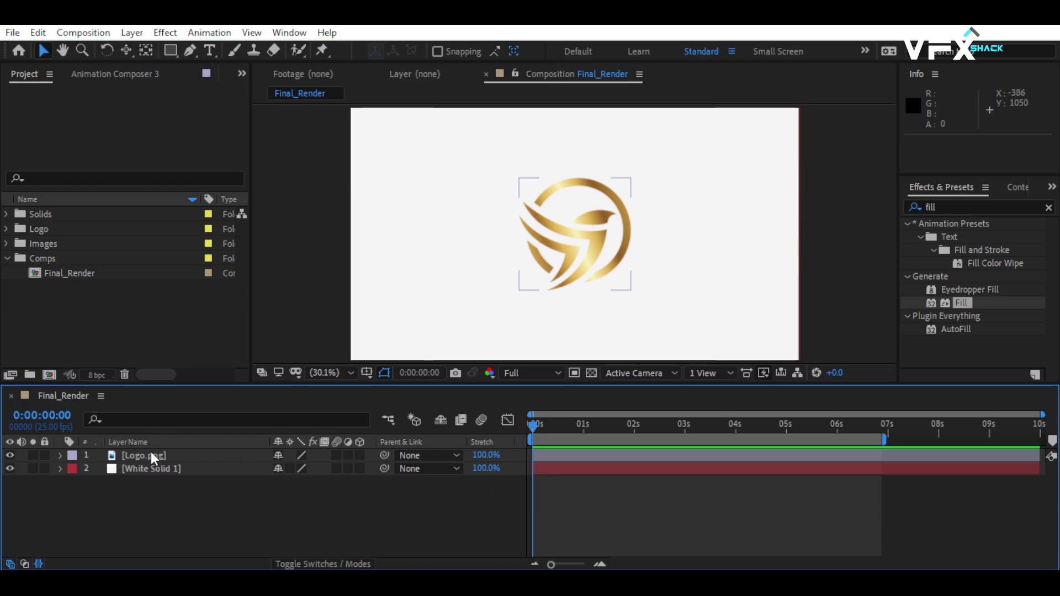
# Pre-compose the Logo.png layer into a new comp named LOGO
pyautogui.click(151, 453)
pyautogui.rightClick(151, 452)
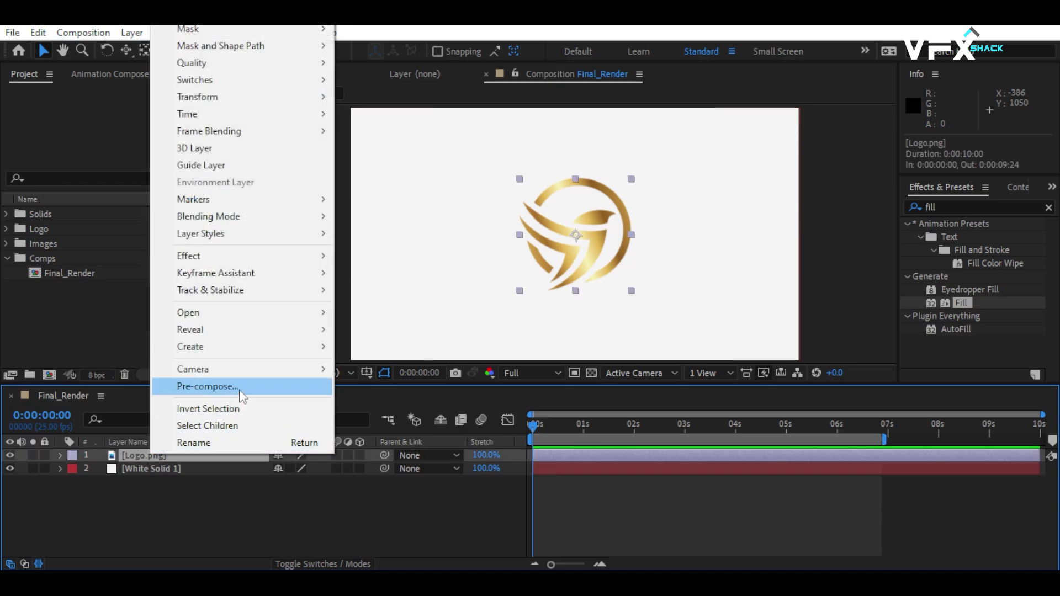
pyautogui.click(240, 388)
pyautogui.write('LOGO')
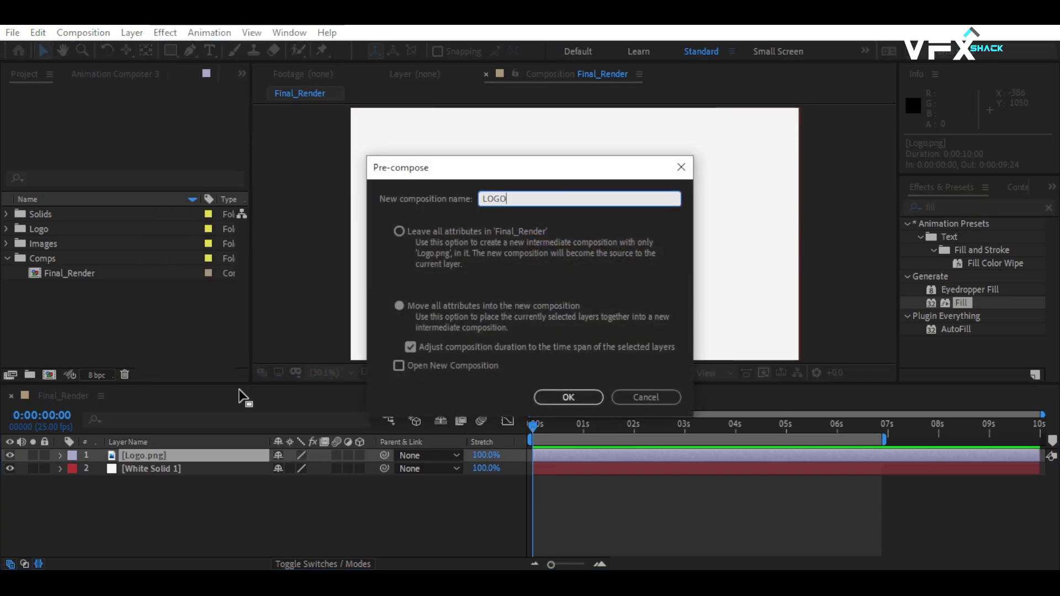
pyautogui.click(551, 397)
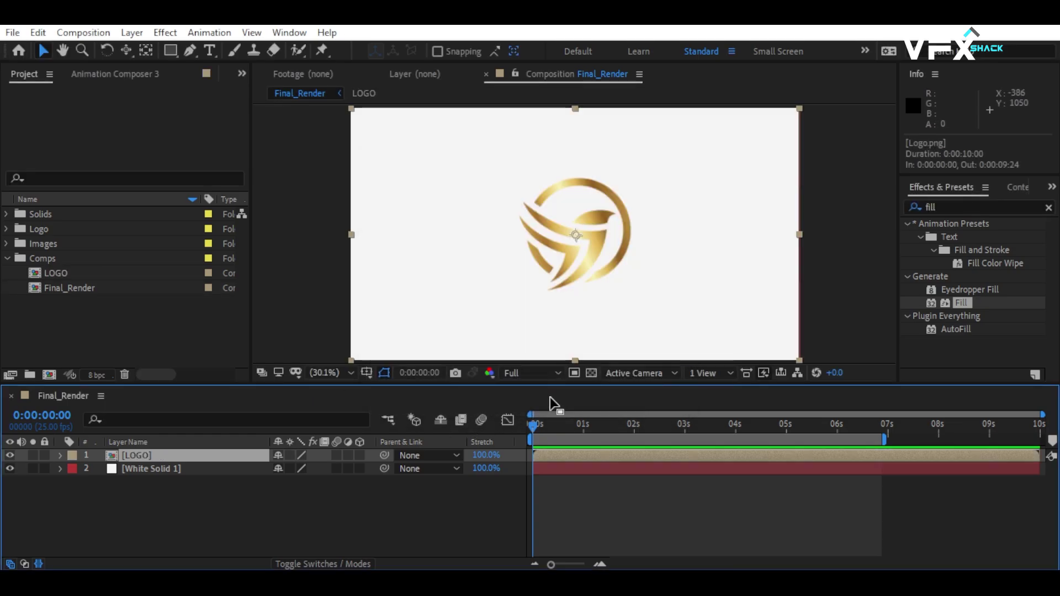
# Inside LOGO, give the logo a pure white FFFFFF Fill effect, then go back to Final_Render
pyautogui.doubleClick(200, 456)
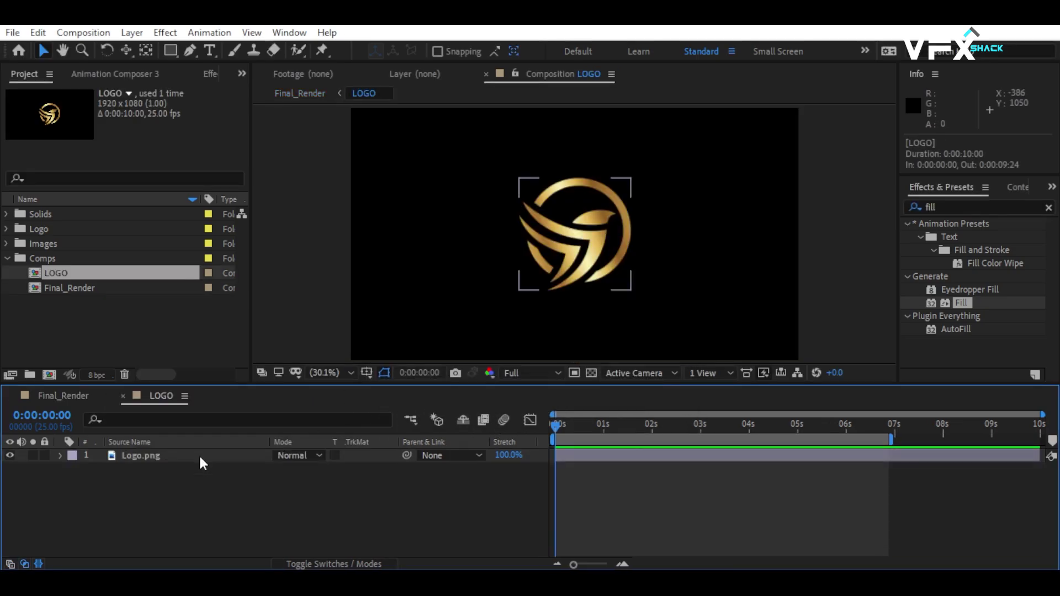
pyautogui.moveTo(964, 302)
pyautogui.mouseDown()
pyautogui.moveTo(528, 235)
pyautogui.moveTo(546, 229)
pyautogui.mouseUp()
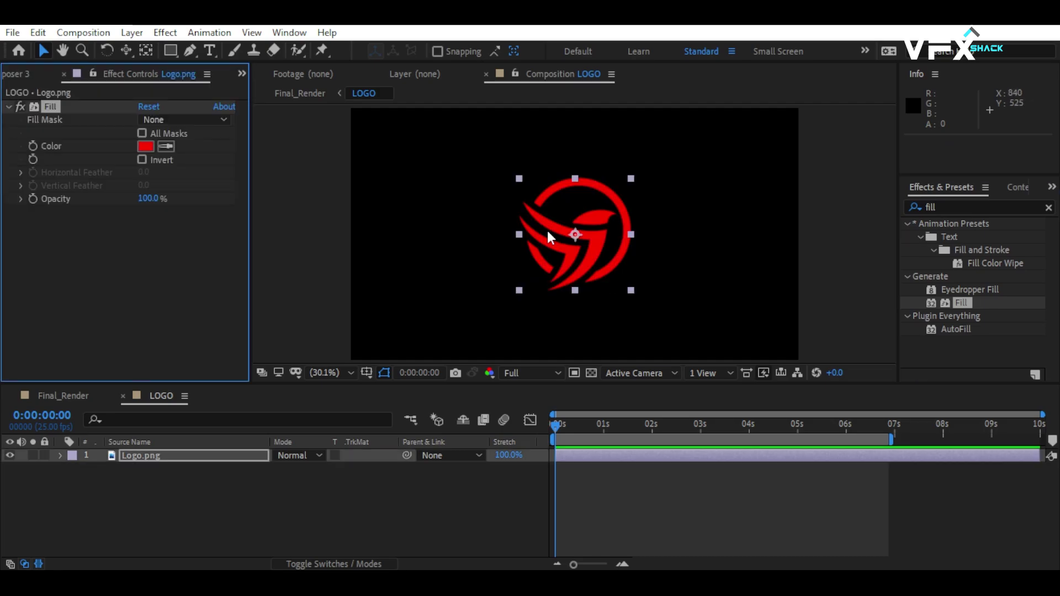
pyautogui.click(145, 146)
pyautogui.moveTo(345, 402); pyautogui.dragTo(184, 315)
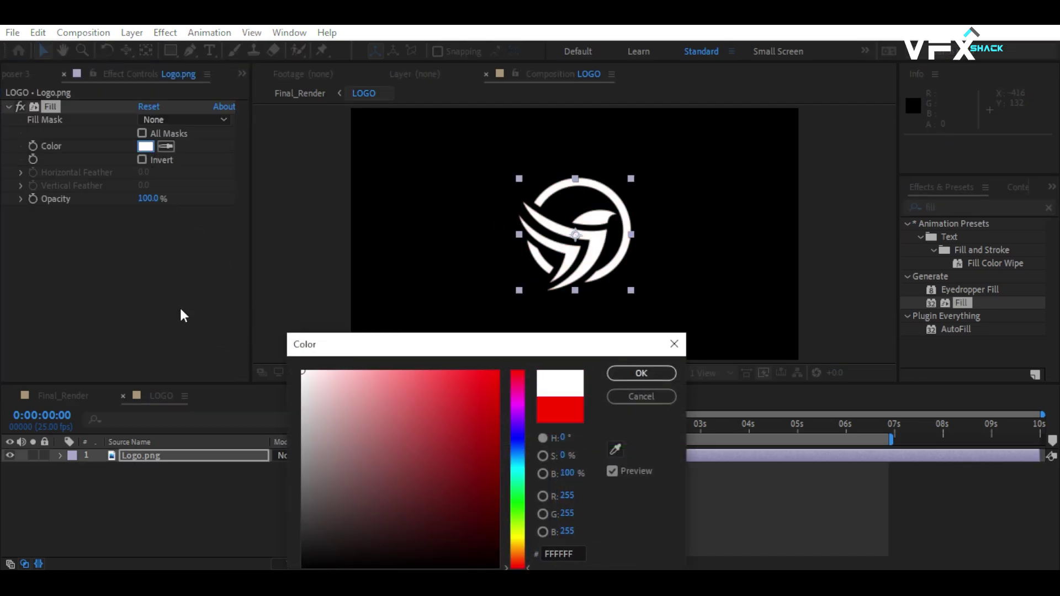
pyautogui.click(643, 373)
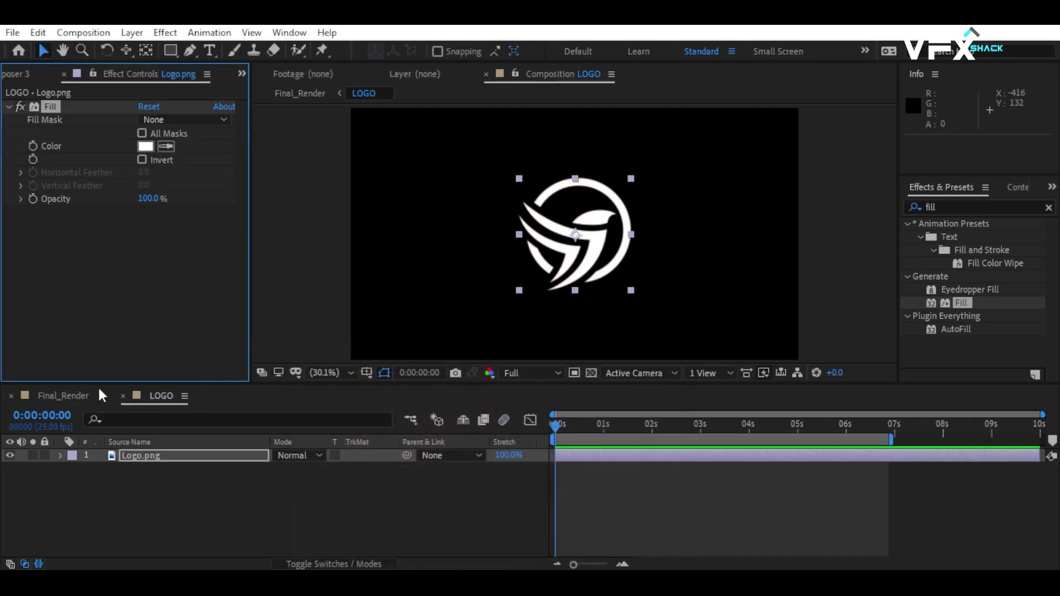
pyautogui.click(54, 393)
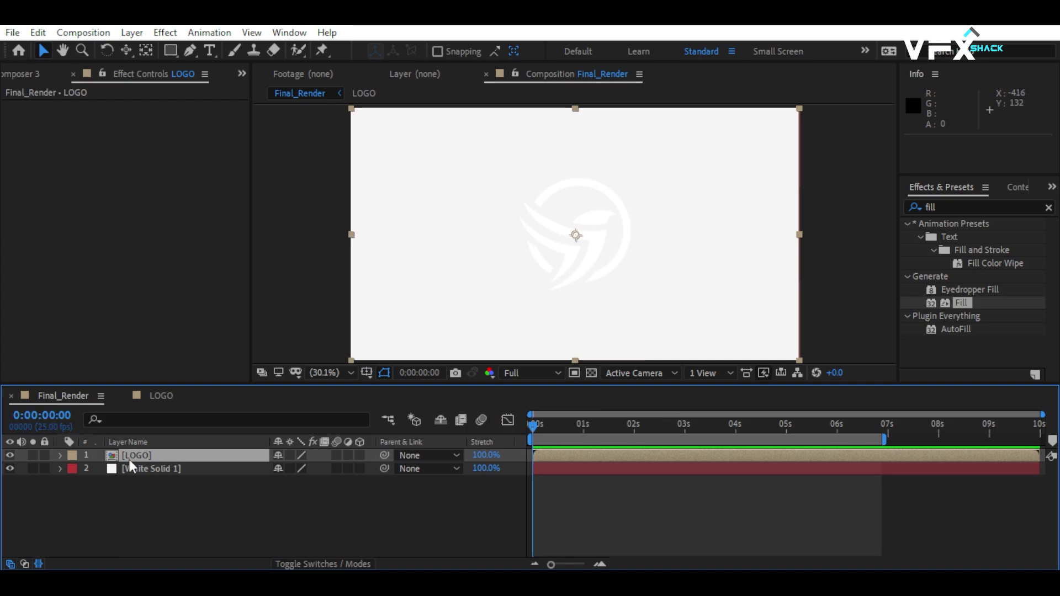
# Pre-compose the LOGO layer into a 'Path Trace' comp, moving all attributes, and open it
pyautogui.click(149, 456)
pyautogui.rightClick(149, 455)
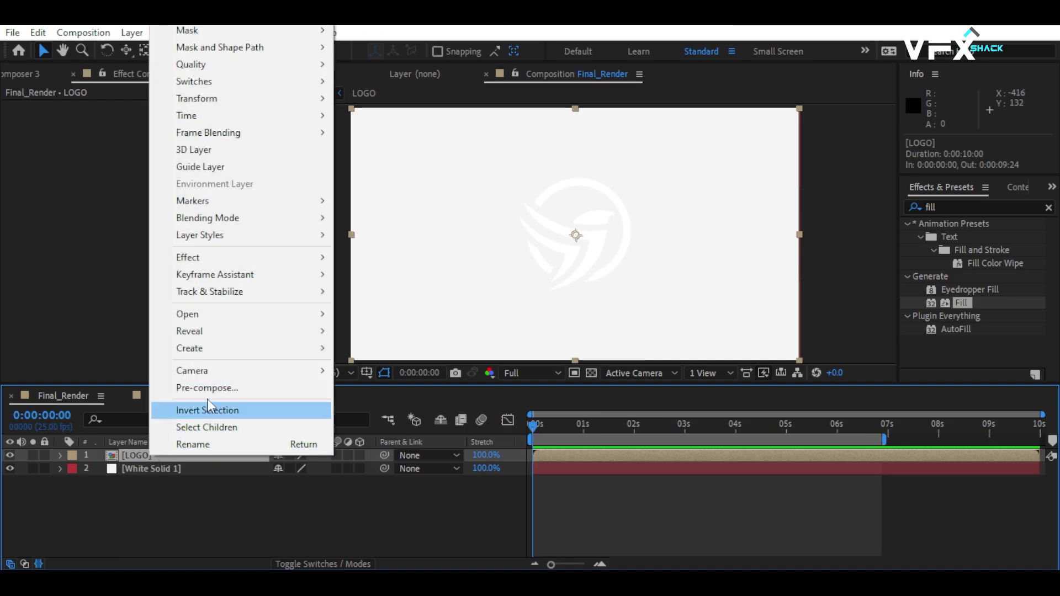
pyautogui.click(219, 389)
pyautogui.write('P')
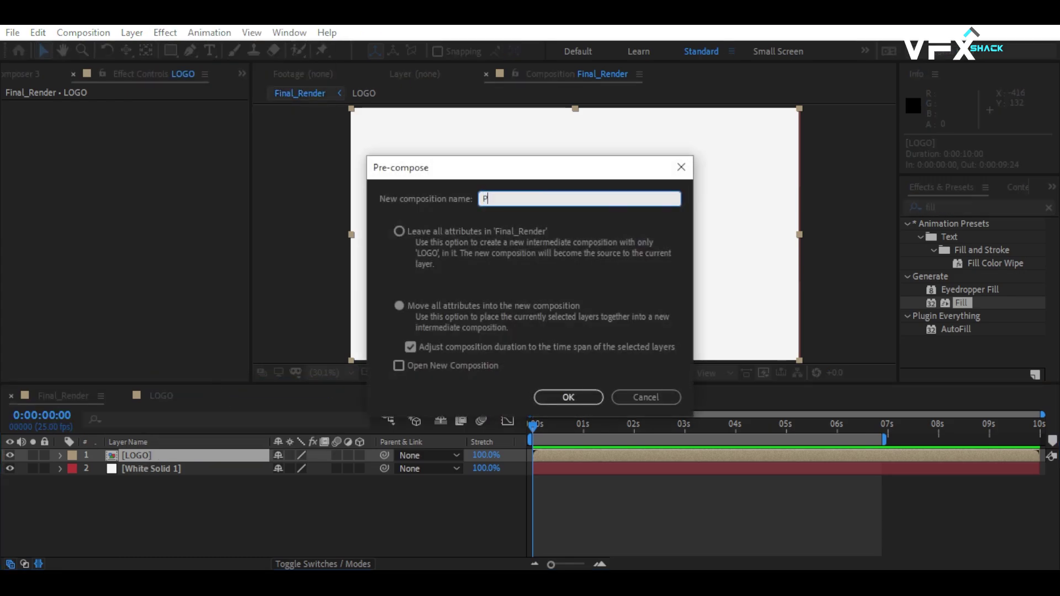
pyautogui.write('ath Trace')
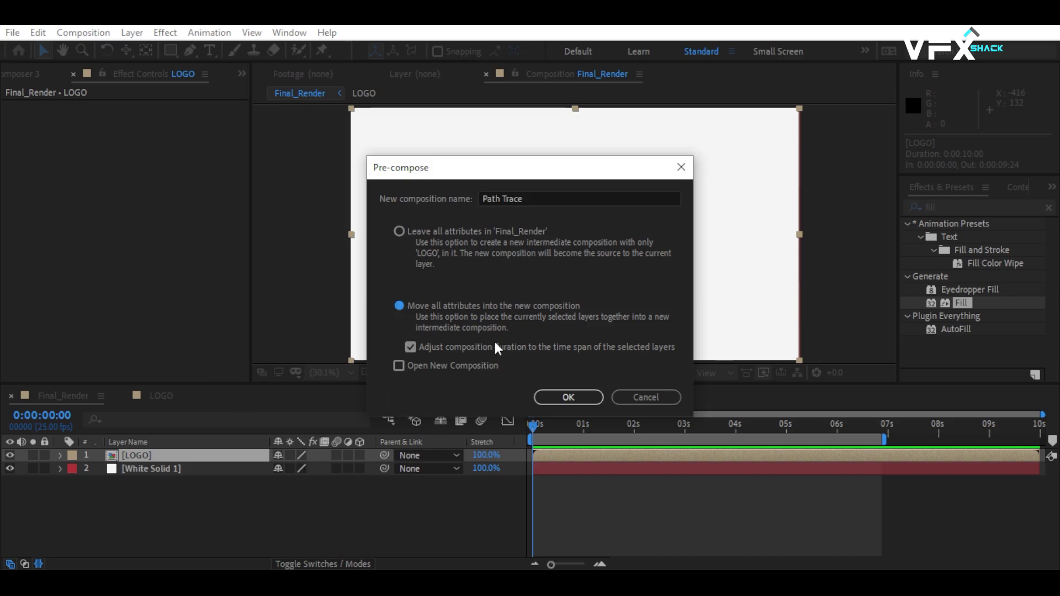
pyautogui.click(568, 397)
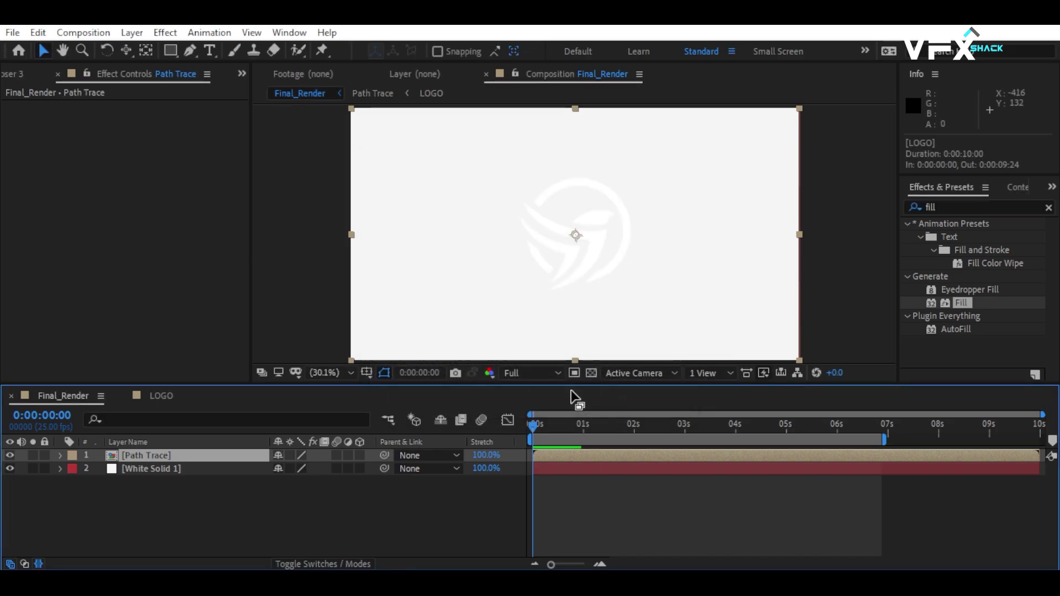
pyautogui.doubleClick(180, 452)
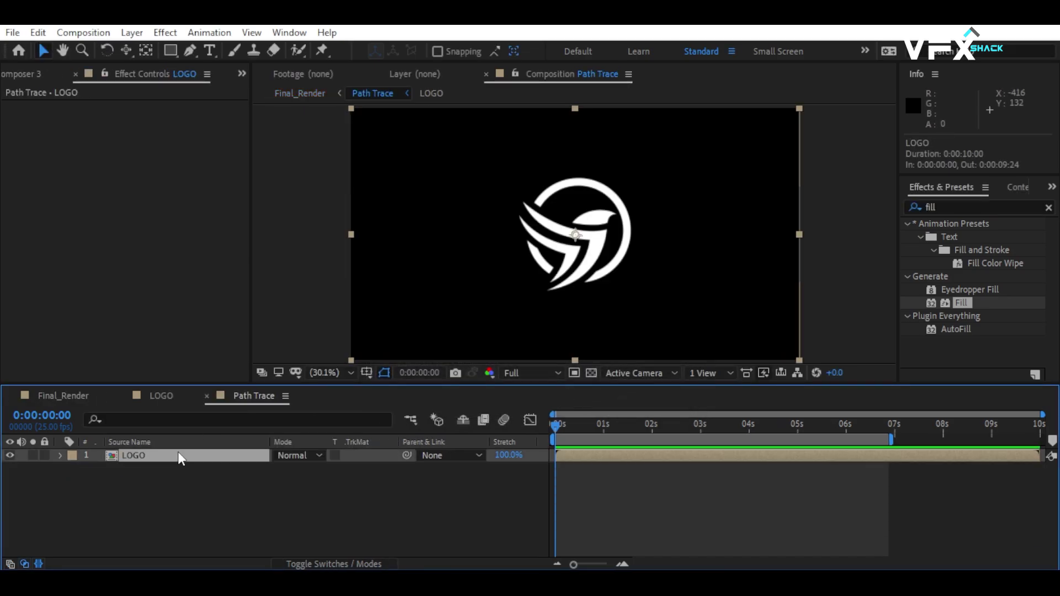
# Apply Vegas to the LOGO layer with 2 segments, Random Phase on and Stencil blend mode
pyautogui.click(1010, 212)
pyautogui.write('vegas')
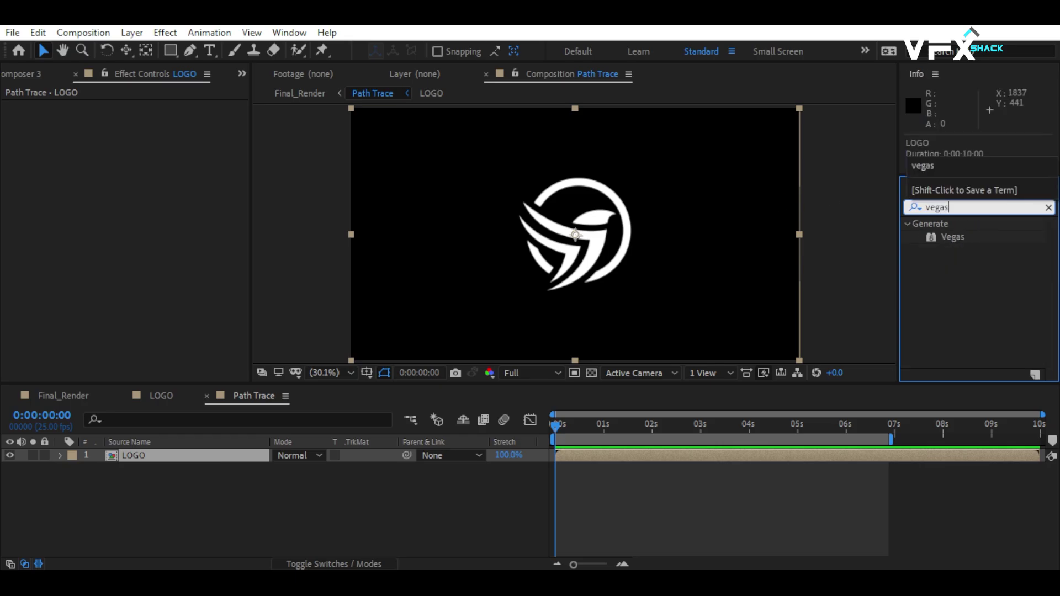
pyautogui.moveTo(929, 237); pyautogui.dragTo(561, 210)
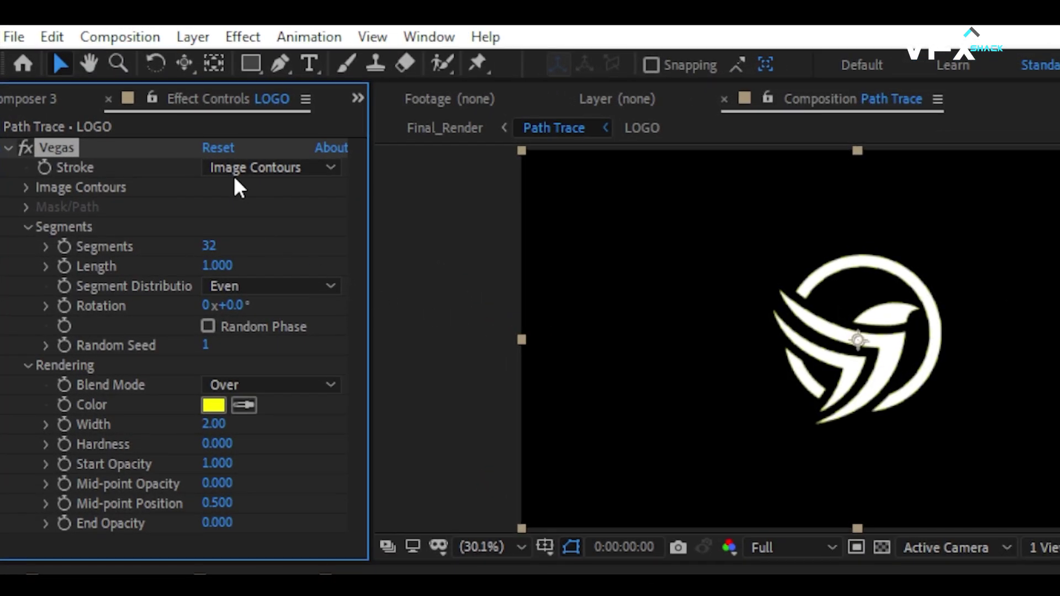
pyautogui.click(209, 245)
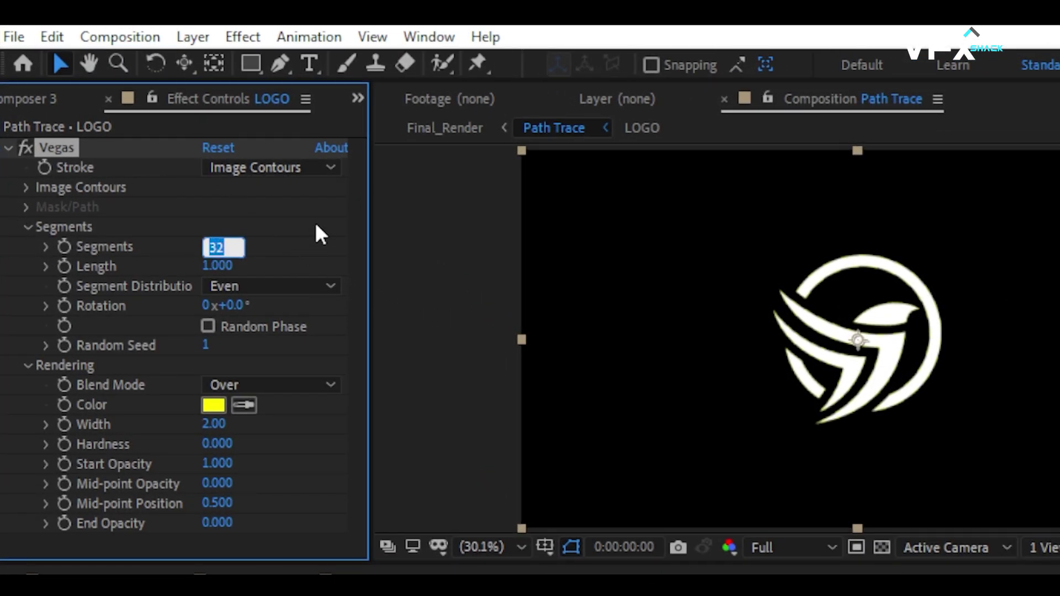
pyautogui.write('2')
pyautogui.click(313, 221)
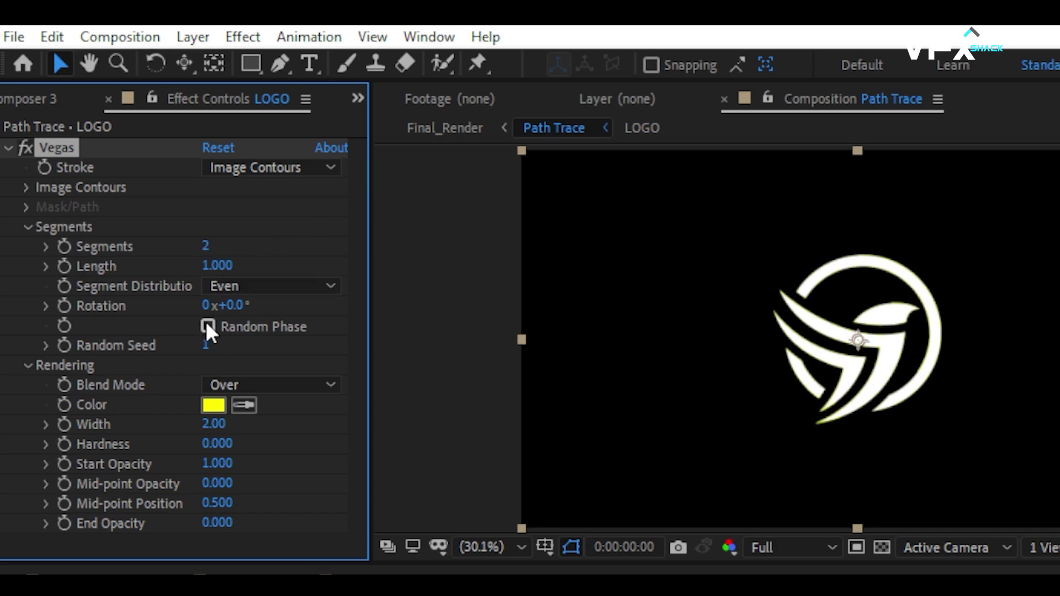
pyautogui.click(207, 326)
pyautogui.click(207, 386)
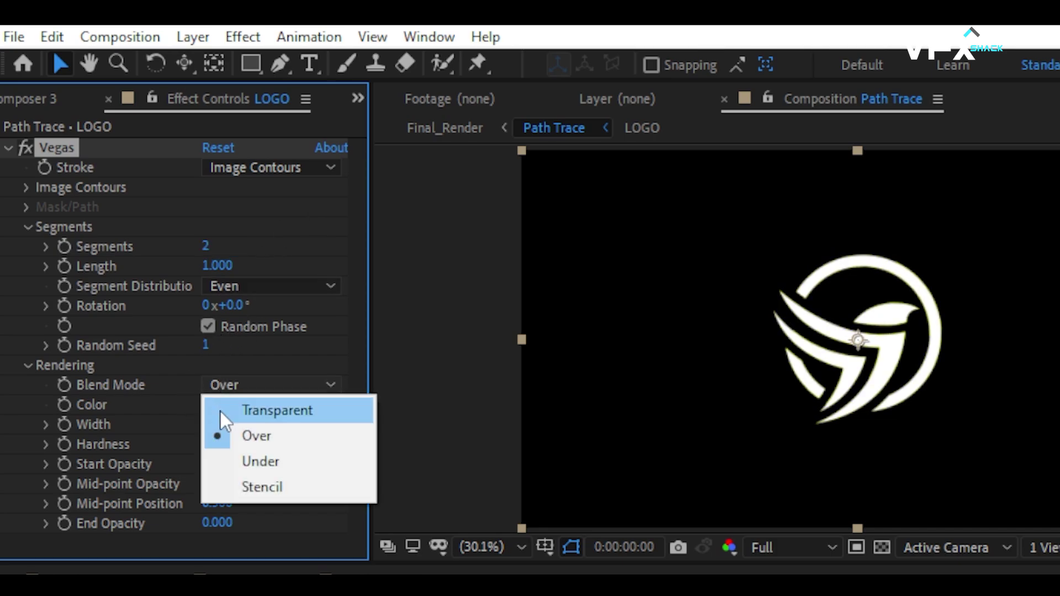
pyautogui.click(237, 487)
# Set the Vegas stroke Width 10, Hardness 1, Mid-point Position 0.9 and End Opacity 1
pyautogui.click(213, 424)
pyautogui.write('10')
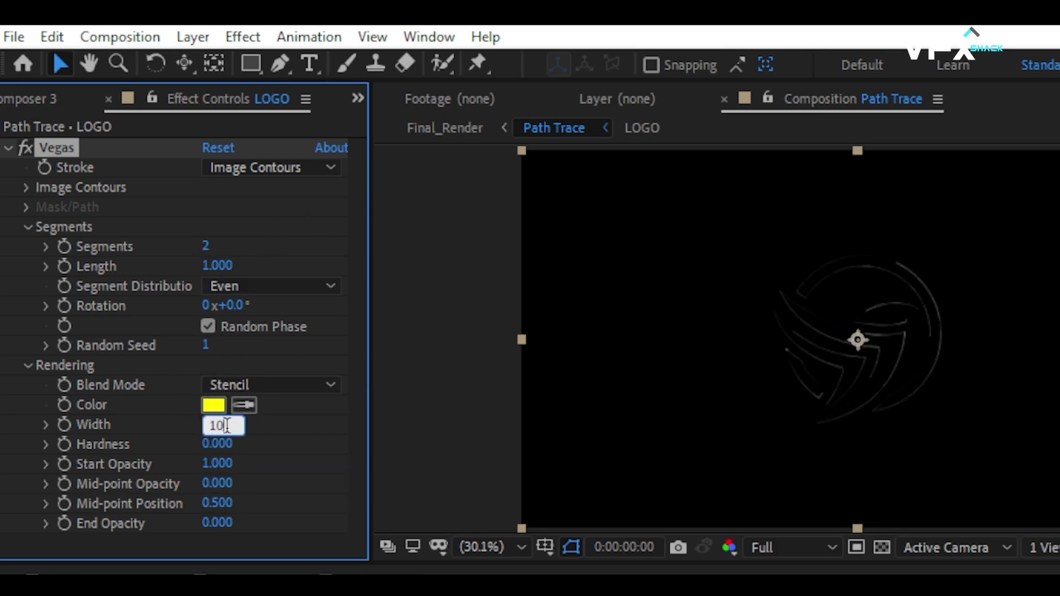
pyautogui.click(260, 446)
pyautogui.click(215, 444)
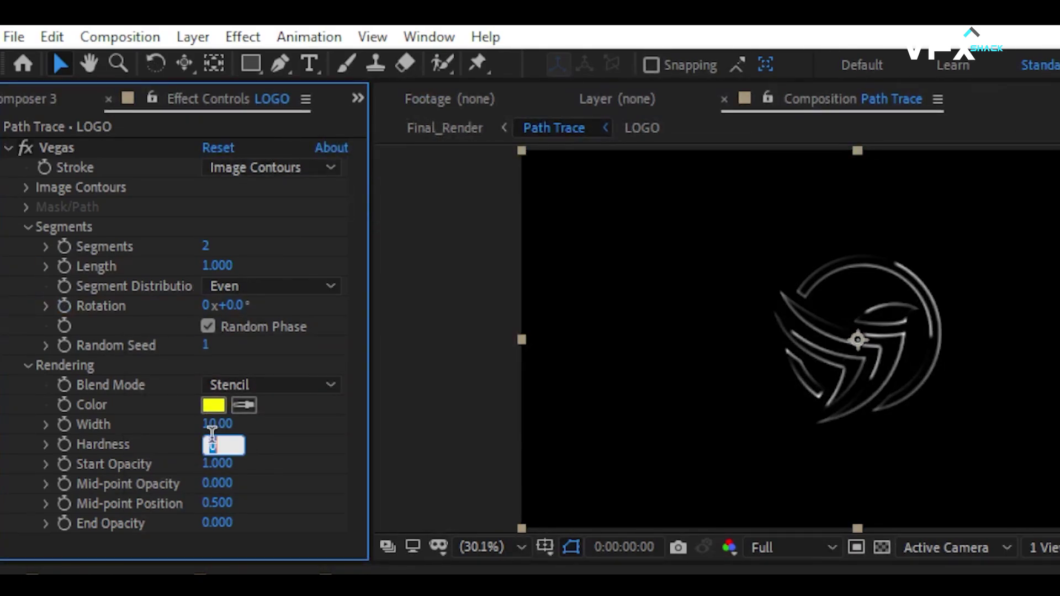
pyautogui.write('1')
pyautogui.click(218, 503)
pyautogui.press('BackSpace')
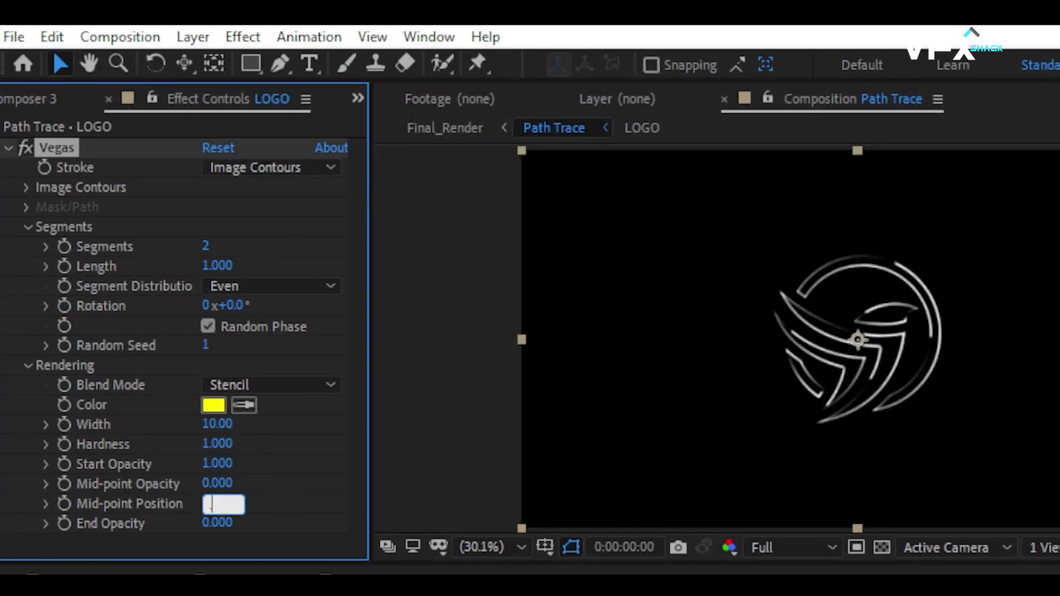
pyautogui.write('.9')
pyautogui.press('Return')
pyautogui.click(214, 523)
pyautogui.write('100')
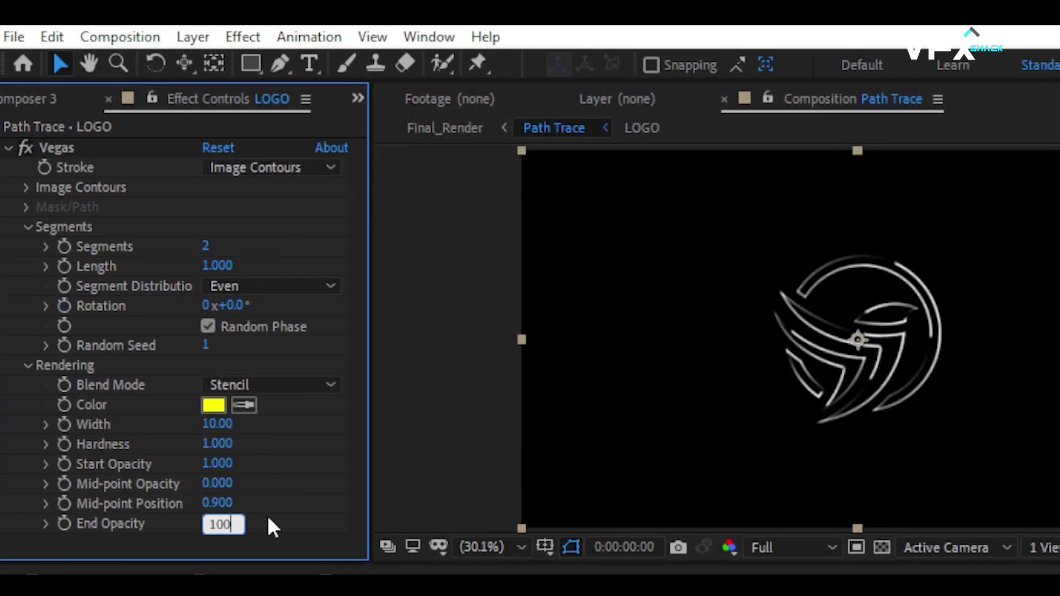
pyautogui.press('Return')
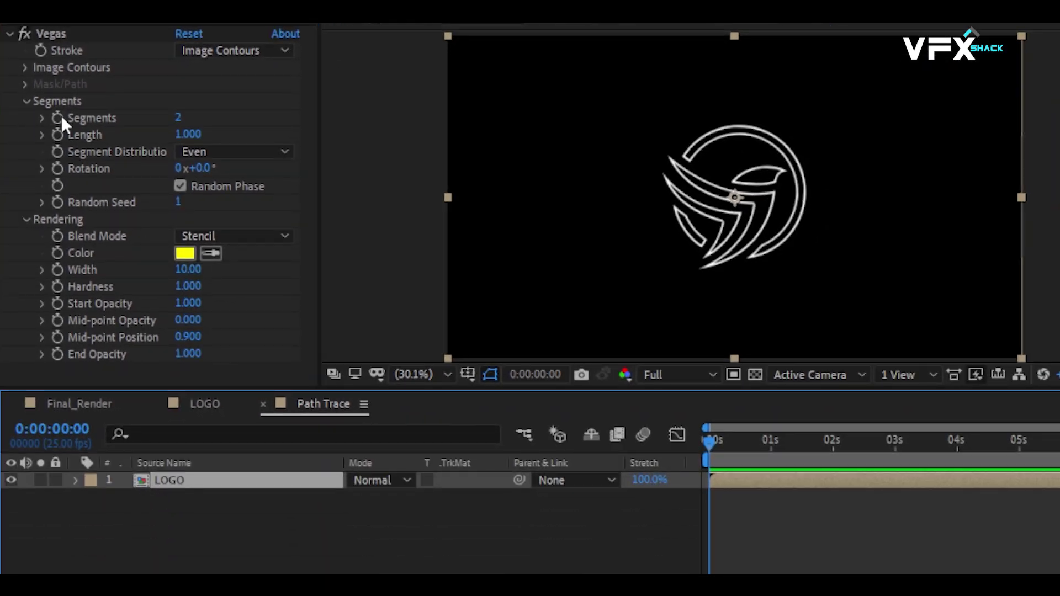
# Keyframe the Vegas Length from 0 to 1 and Rotation from 0 to 60° over 4 seconds
pyautogui.click(57, 134)
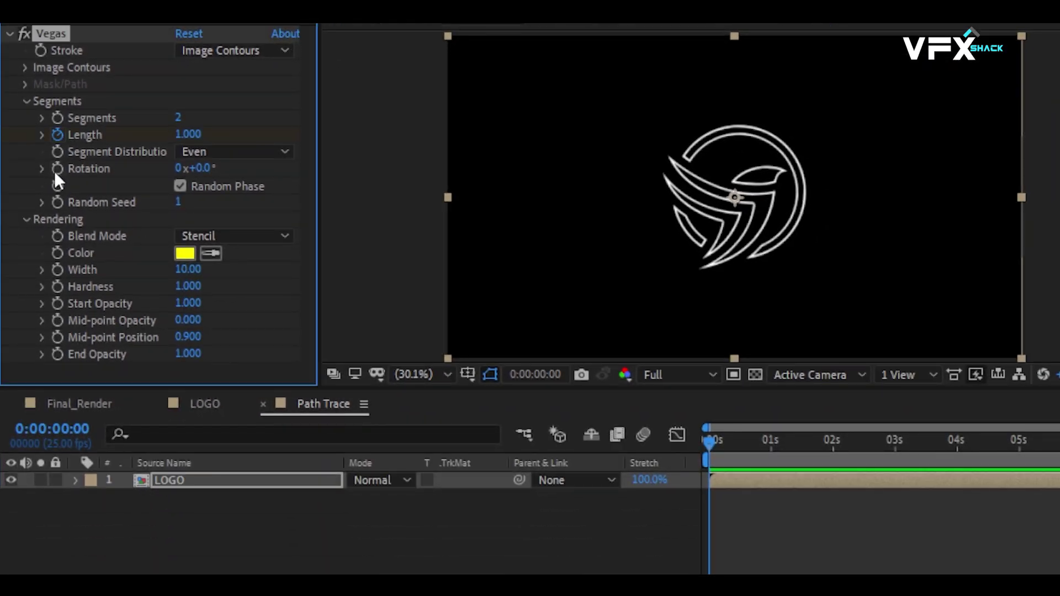
pyautogui.click(956, 446)
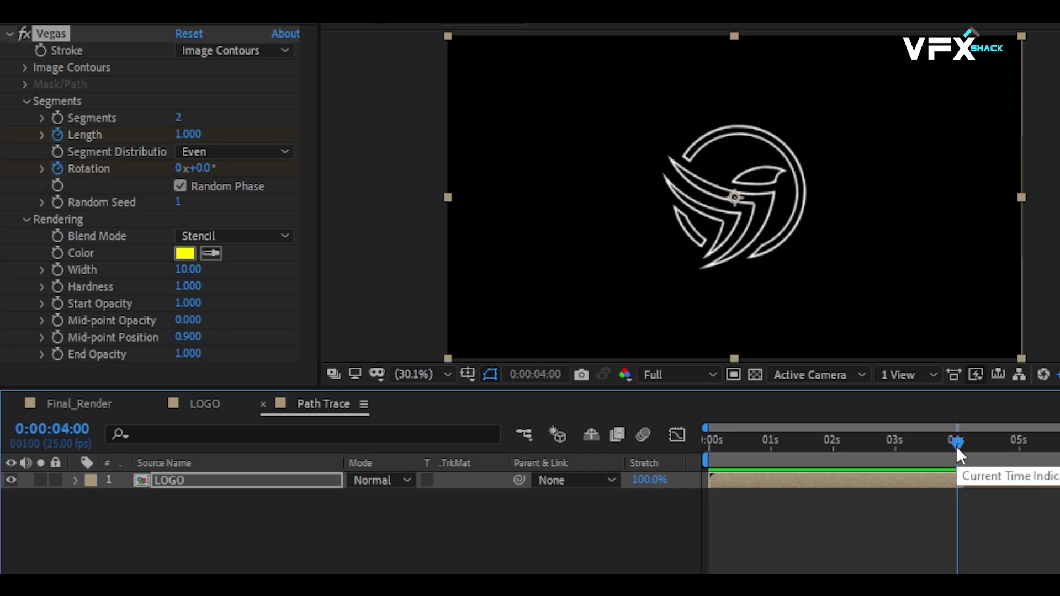
pyautogui.press('u')
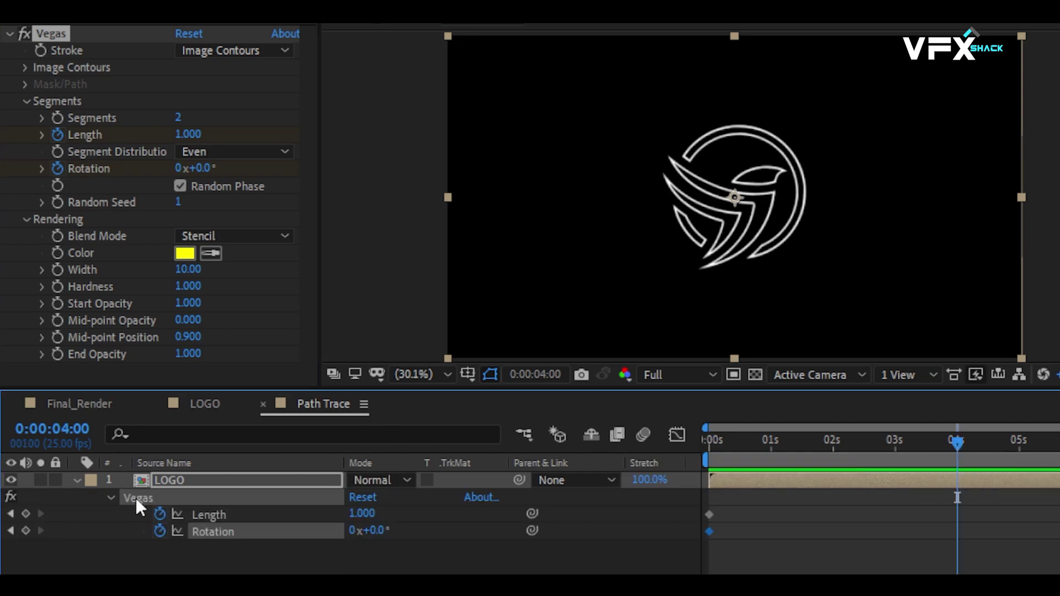
pyautogui.click(25, 514)
pyautogui.click(26, 530)
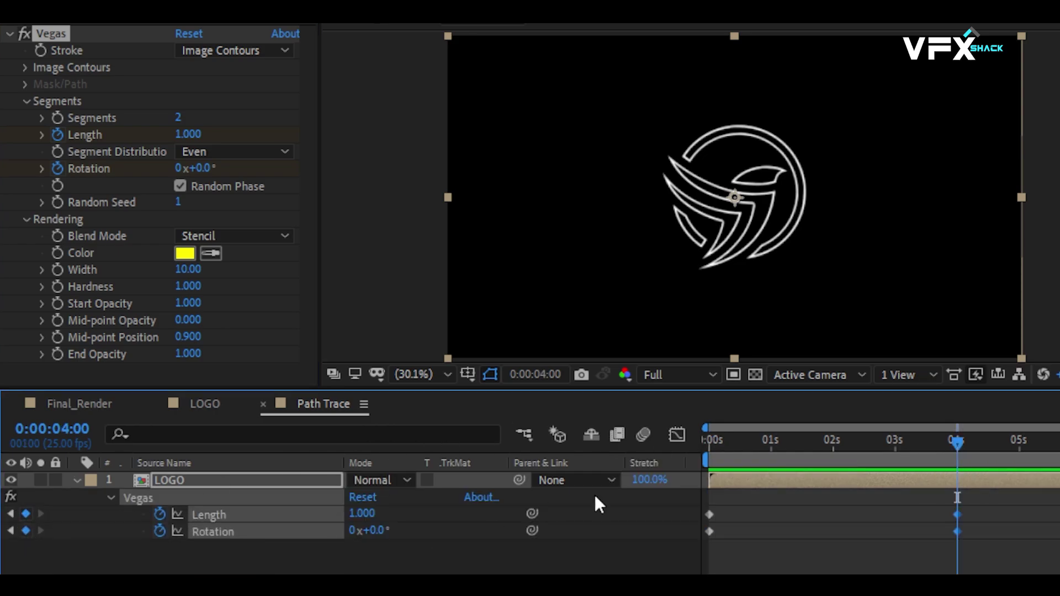
pyautogui.moveTo(790, 450); pyautogui.dragTo(684, 462)
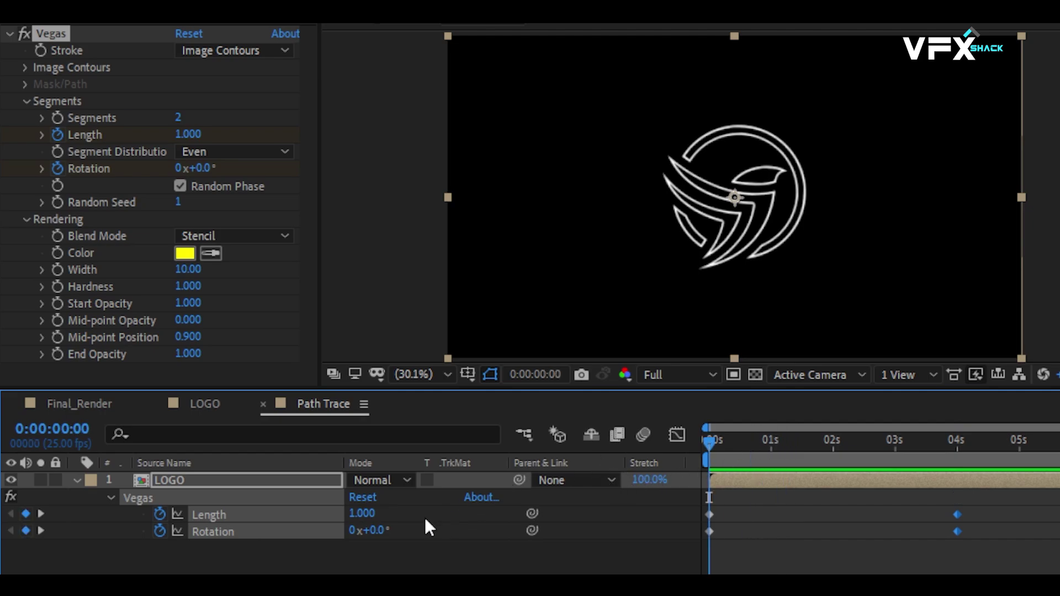
pyautogui.click(356, 512)
pyautogui.write('0')
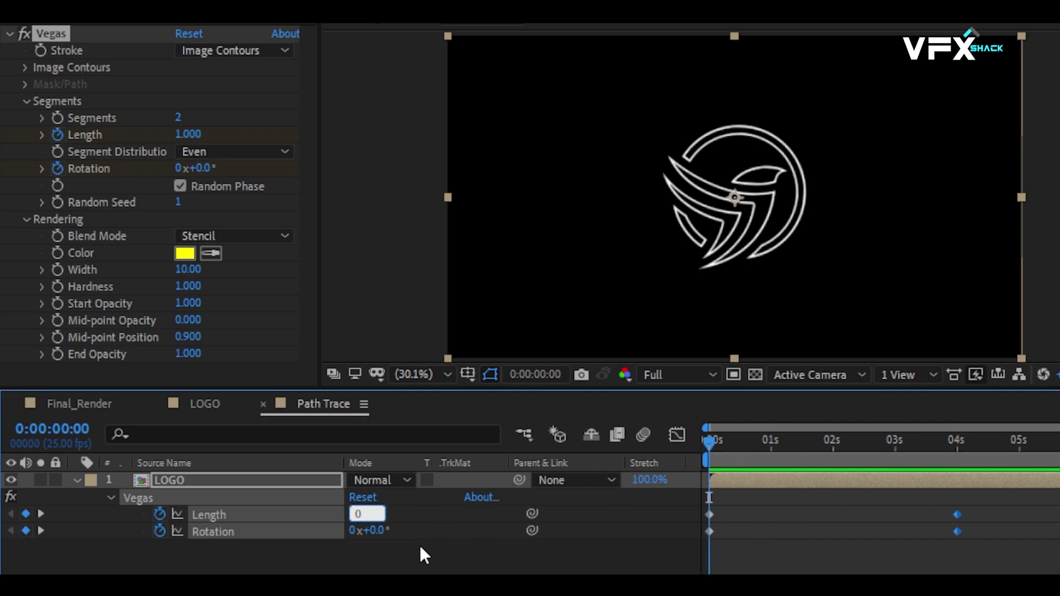
pyautogui.press('Return')
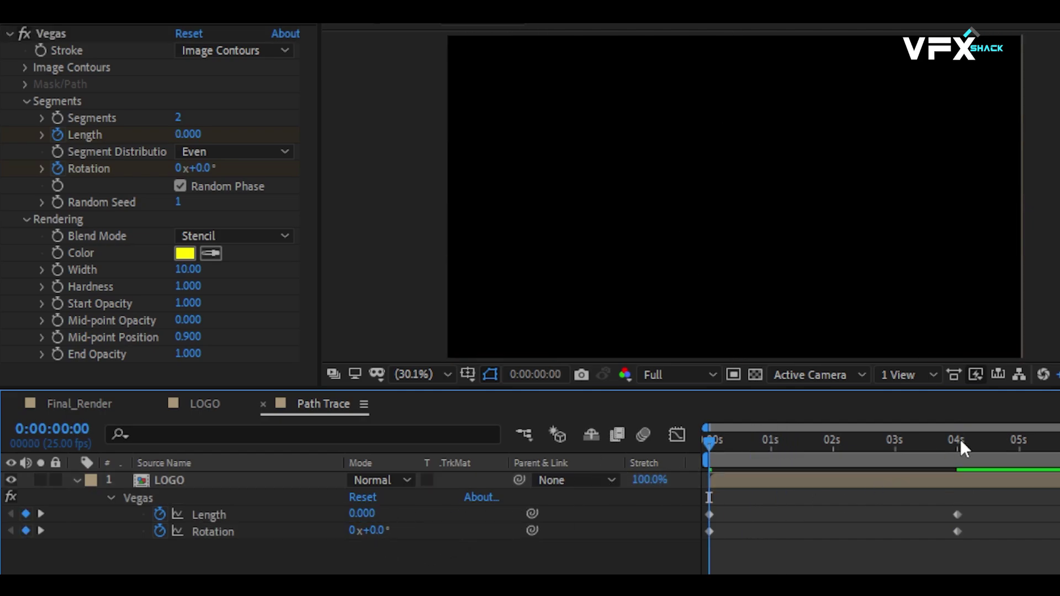
pyautogui.press('k')
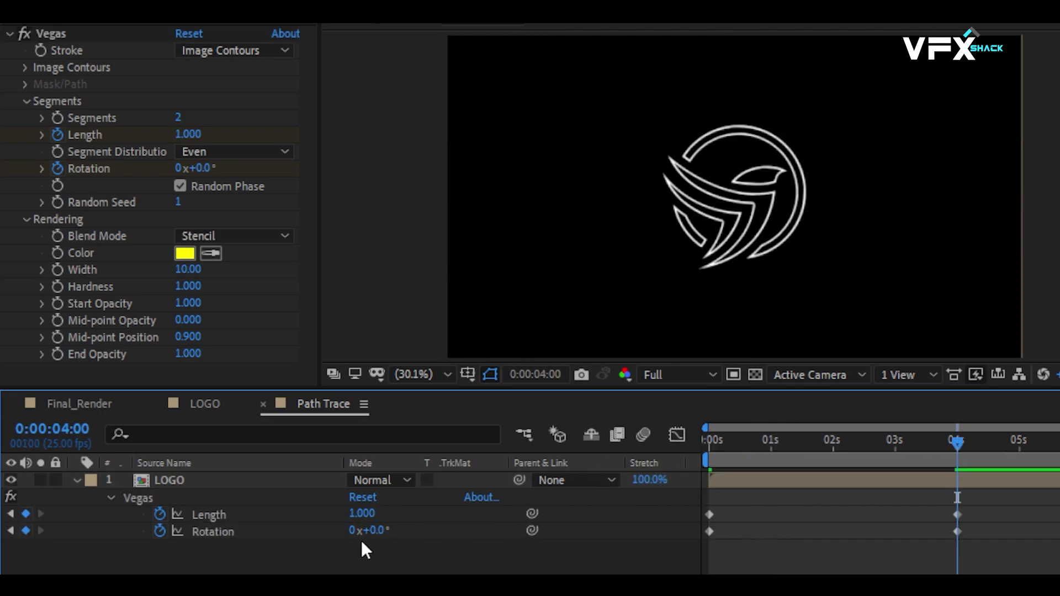
pyautogui.click(373, 530)
pyautogui.write('0')
pyautogui.press('Return')
# Apply Easy Ease to the Length and Rotation keyframes and preview the trace animation
pyautogui.moveTo(1018, 504); pyautogui.dragTo(599, 573)
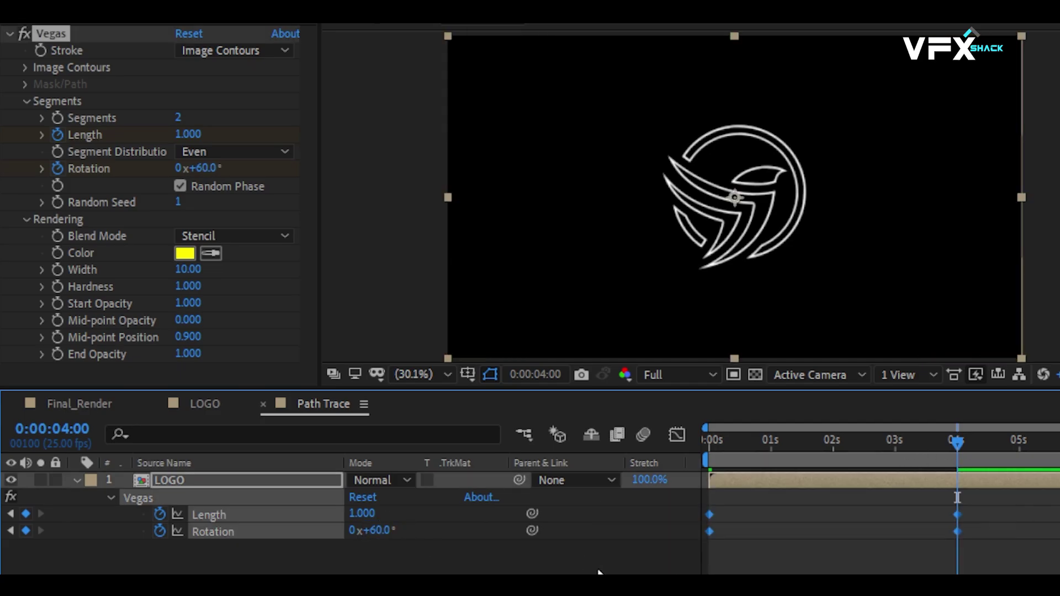
pyautogui.rightClick(710, 522)
pyautogui.moveTo(875, 500)
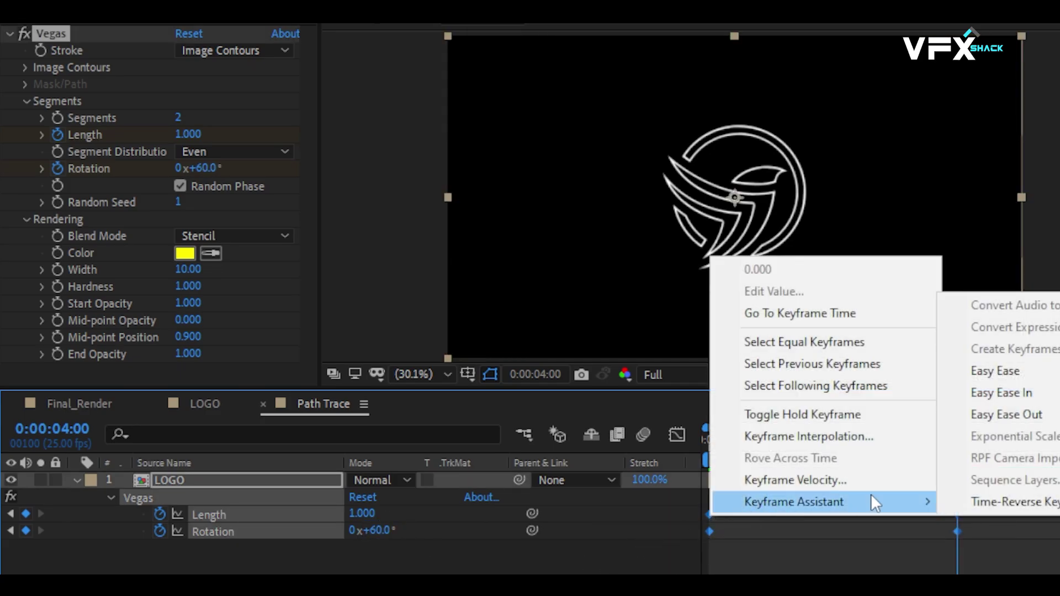
pyautogui.click(1036, 373)
pyautogui.press('space')
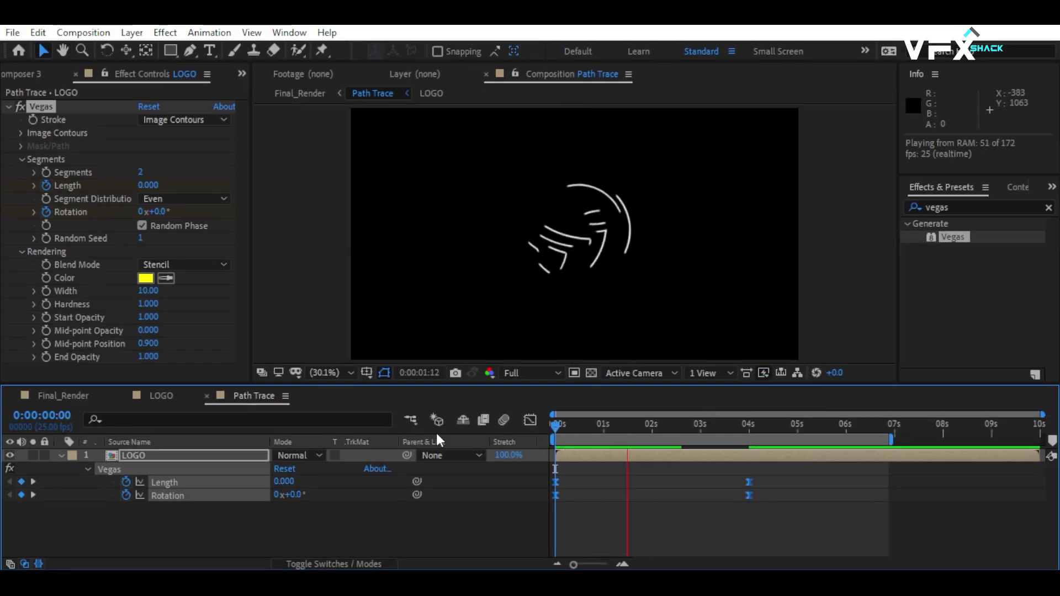
pyautogui.press('space')
# In Final_Render, pre-compose the Path Trace layer into a 'Bevel & Emboss' comp and open it
pyautogui.click(59, 455)
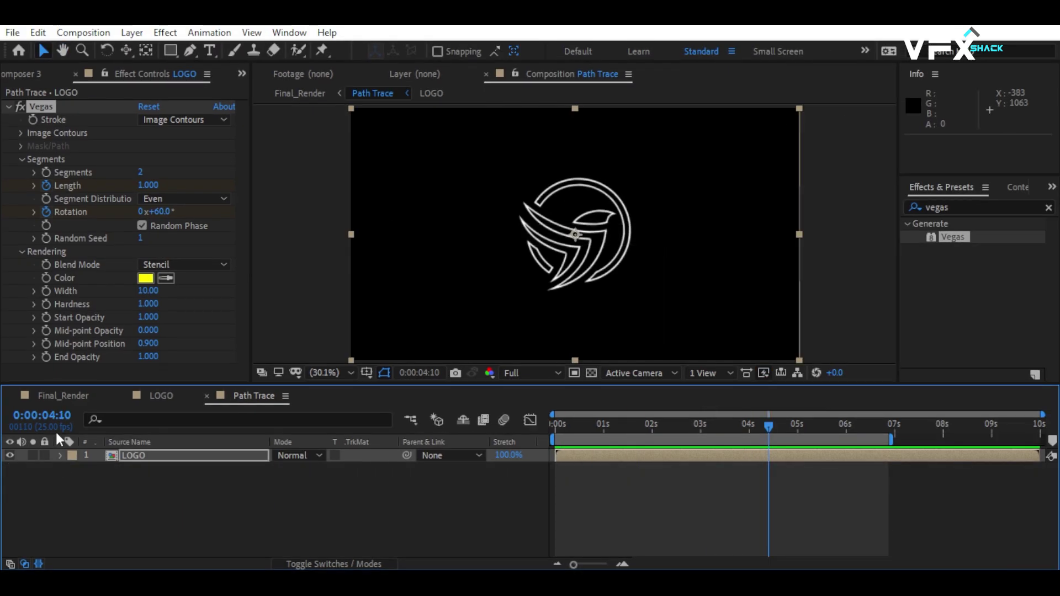
pyautogui.click(54, 392)
pyautogui.click(143, 457)
pyautogui.rightClick(144, 457)
pyautogui.click(199, 390)
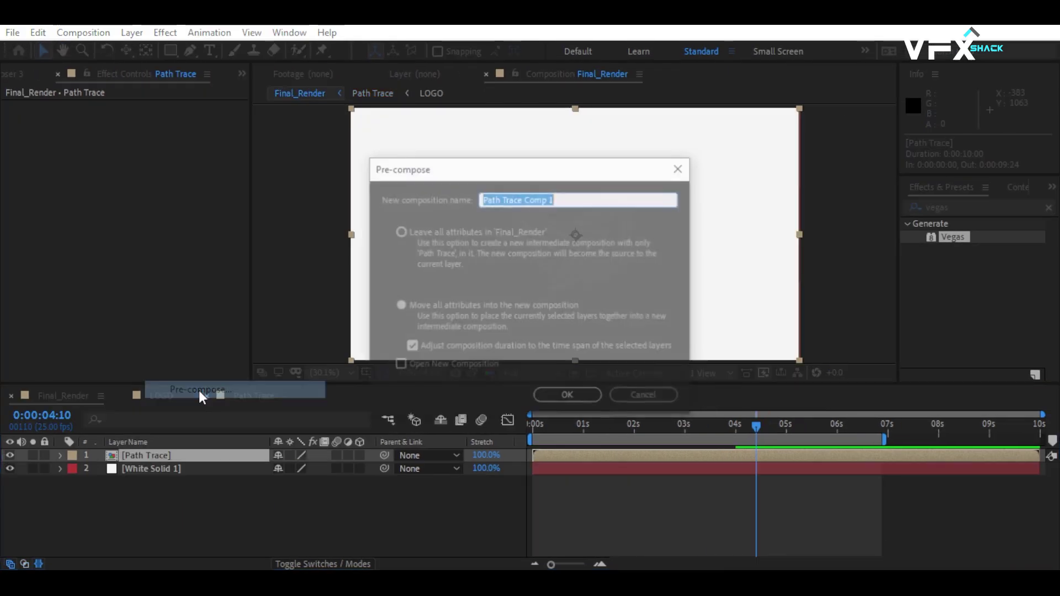
pyautogui.write('Bevel & Emboss')
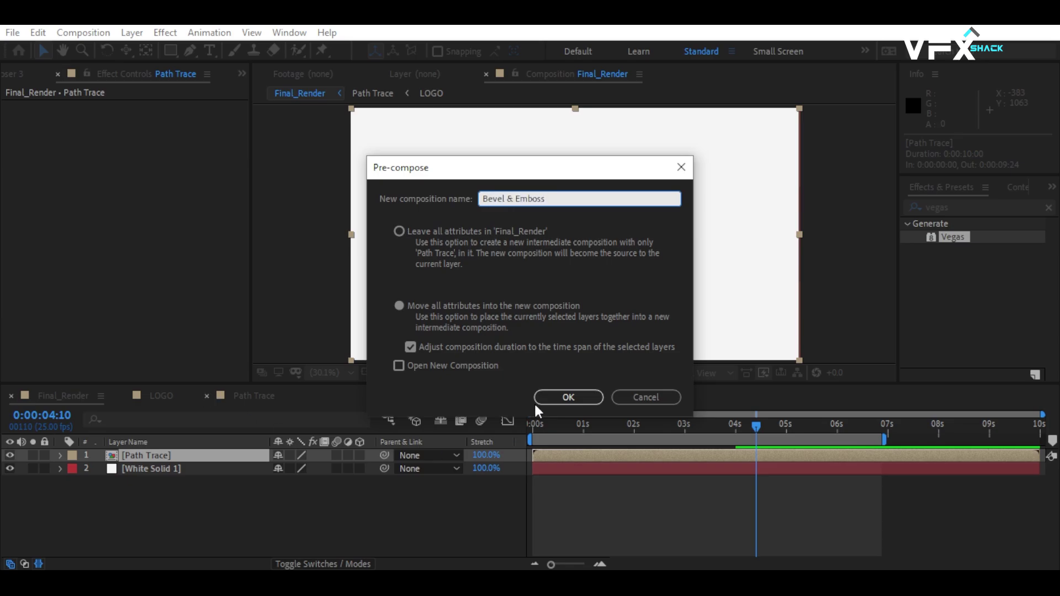
pyautogui.click(538, 399)
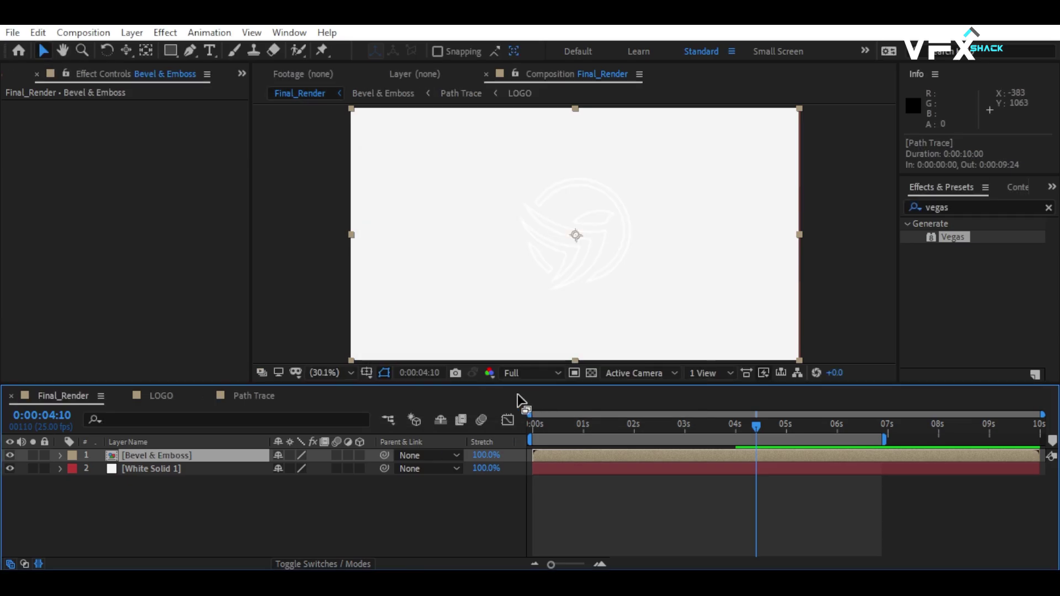
pyautogui.doubleClick(204, 453)
# Duplicate the Path Trace layer and fill the lower copy with grey A0A0A0
pyautogui.click(199, 454)
pyautogui.hotkey('ctrl', 'd')
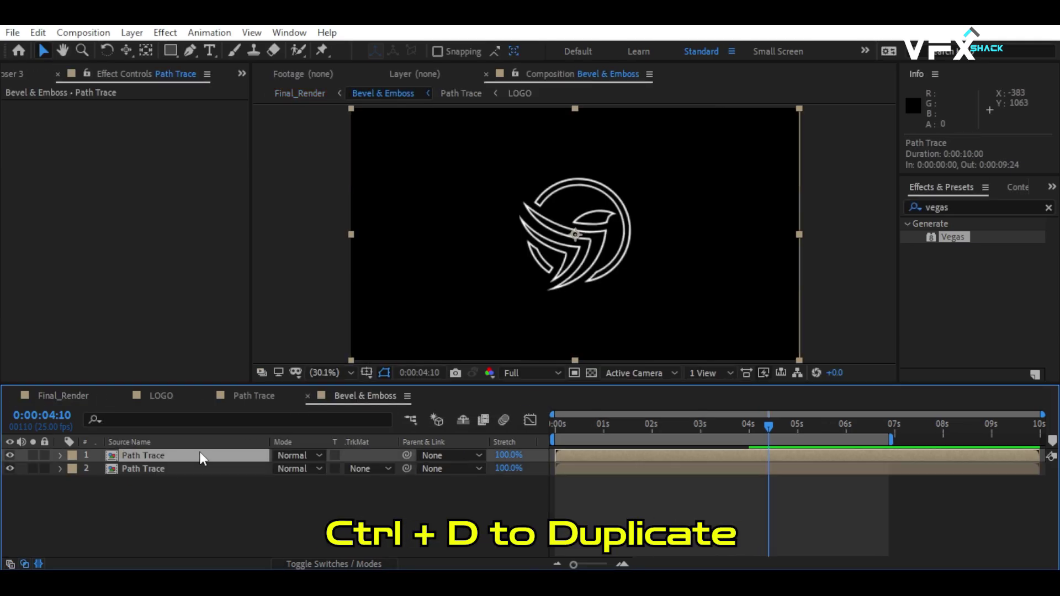
pyautogui.click(170, 469)
pyautogui.click(995, 207)
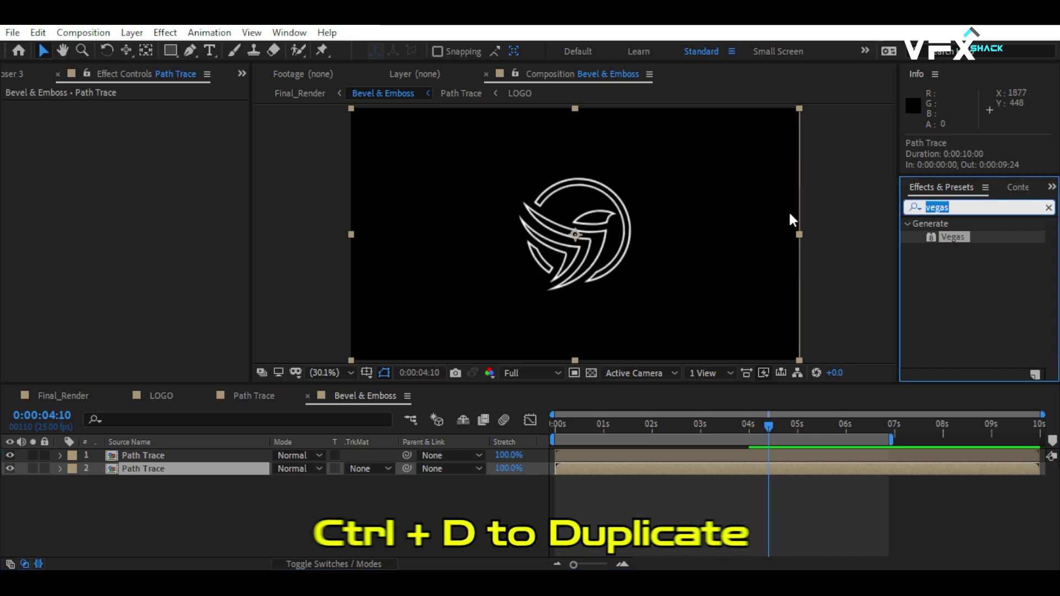
pyautogui.write('fill')
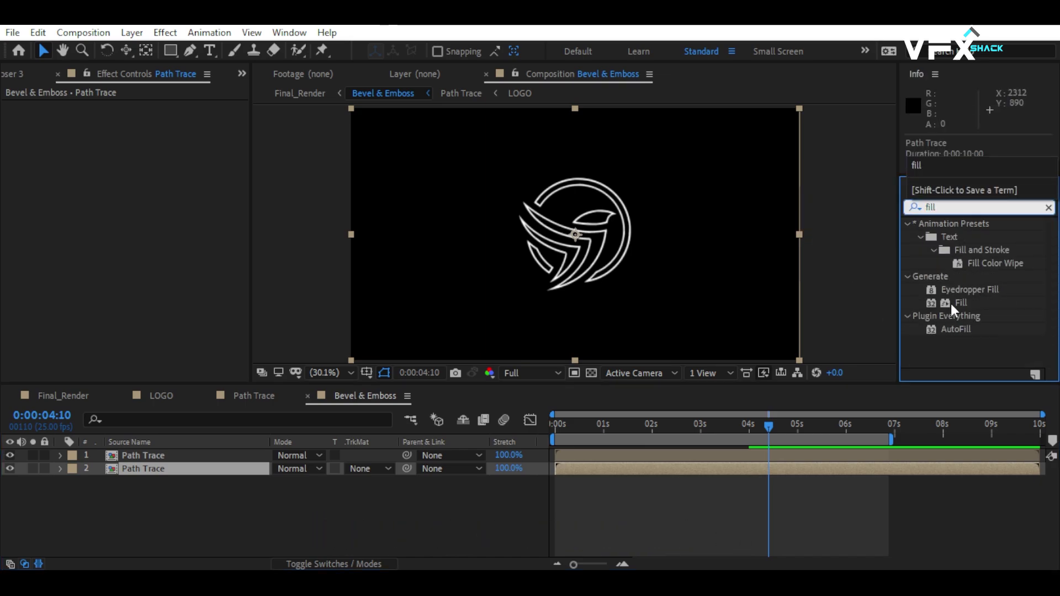
pyautogui.moveTo(950, 304); pyautogui.dragTo(276, 468)
pyautogui.click(10, 455)
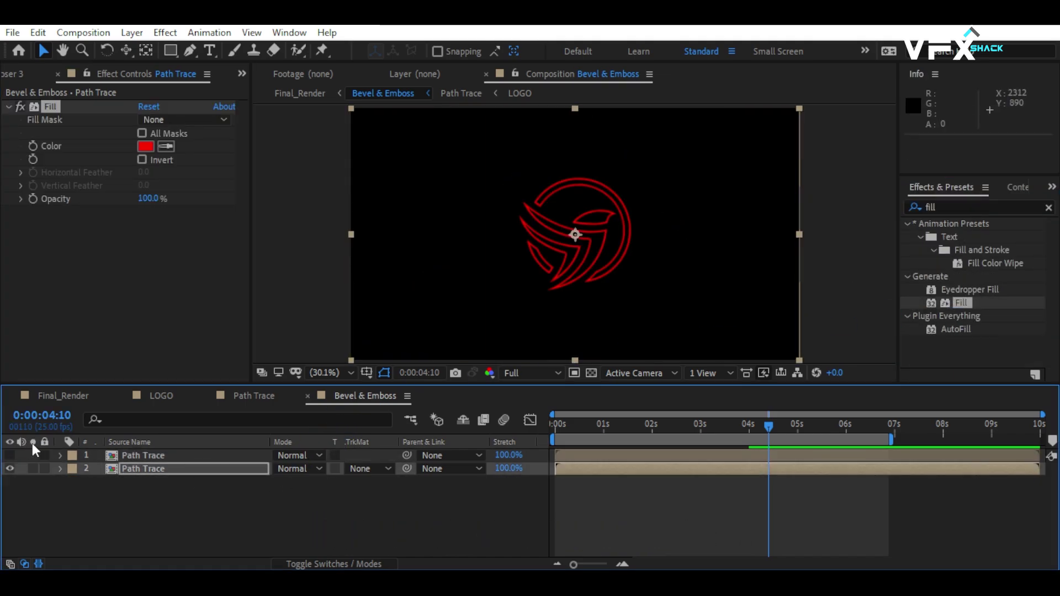
pyautogui.click(145, 147)
pyautogui.moveTo(302, 443); pyautogui.dragTo(278, 443)
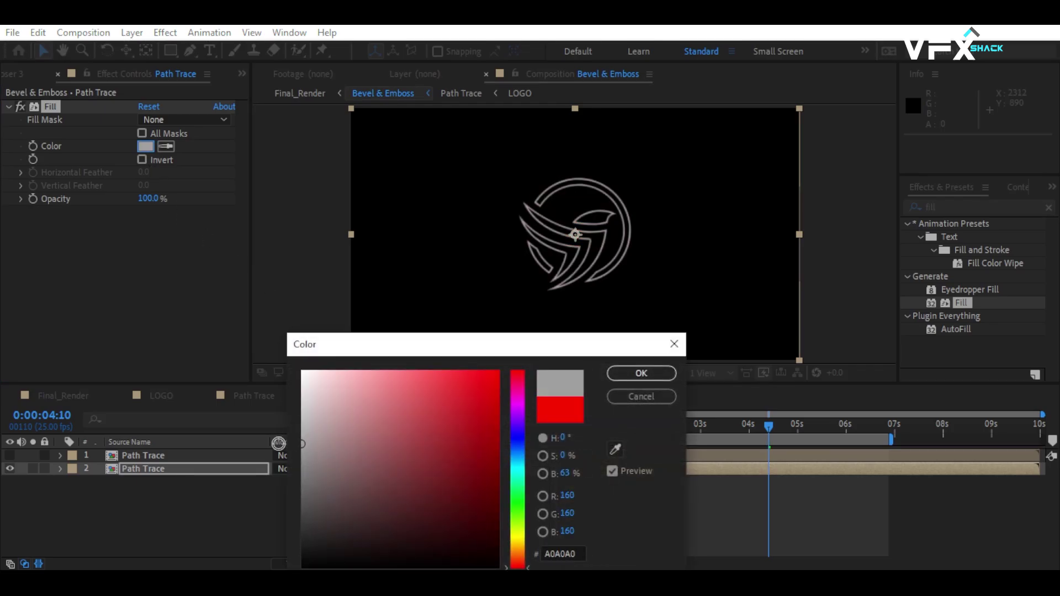
pyautogui.click(607, 373)
# Re-enable the top Path Trace copy and add a Bevel and Emboss layer style to it
pyautogui.click(148, 456)
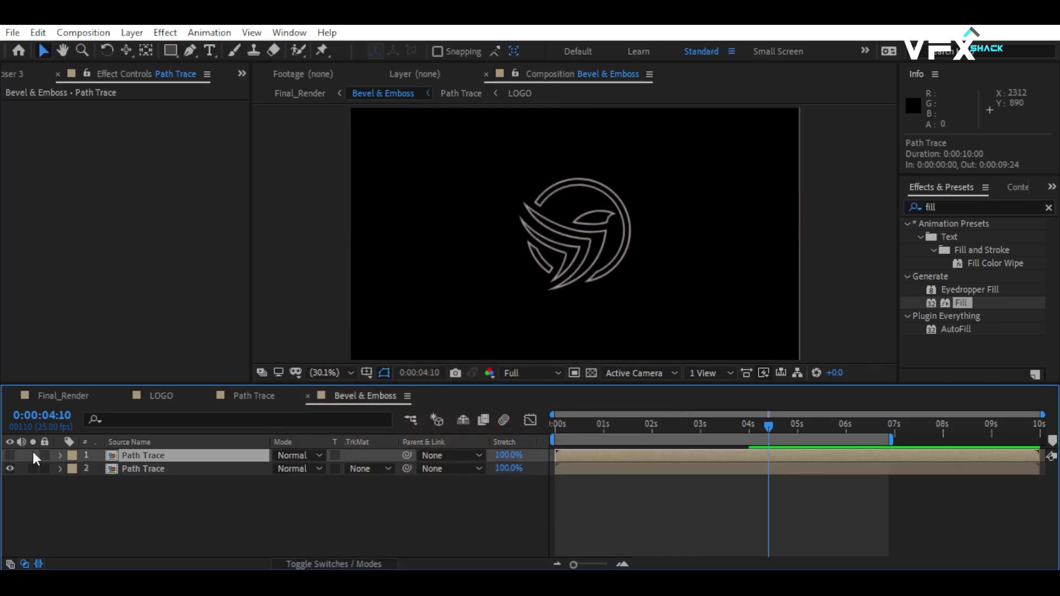
pyautogui.click(10, 455)
pyautogui.scroll(4, 576, 251)
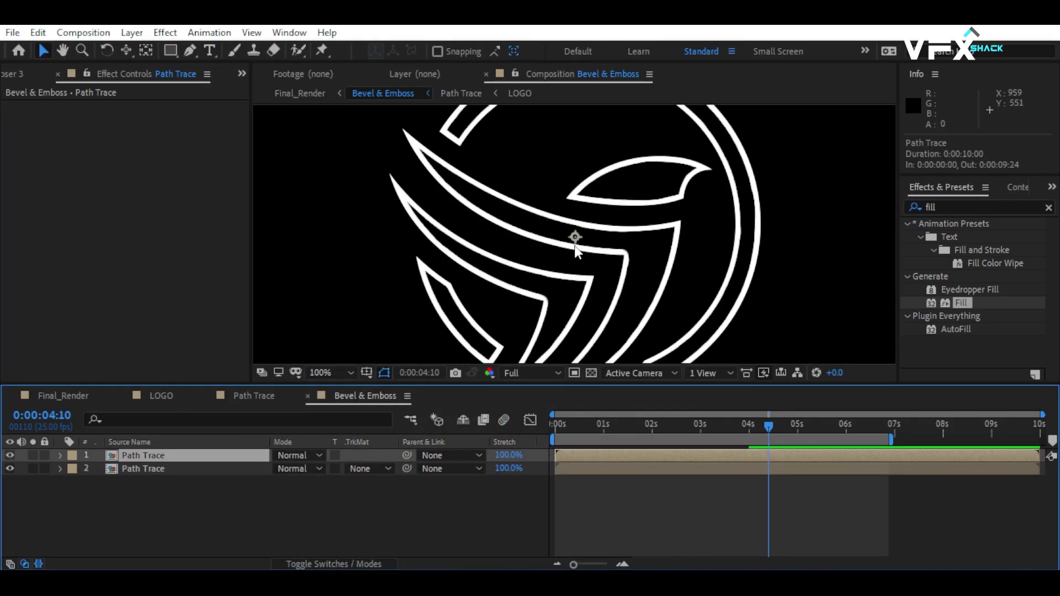
pyautogui.rightClick(137, 459)
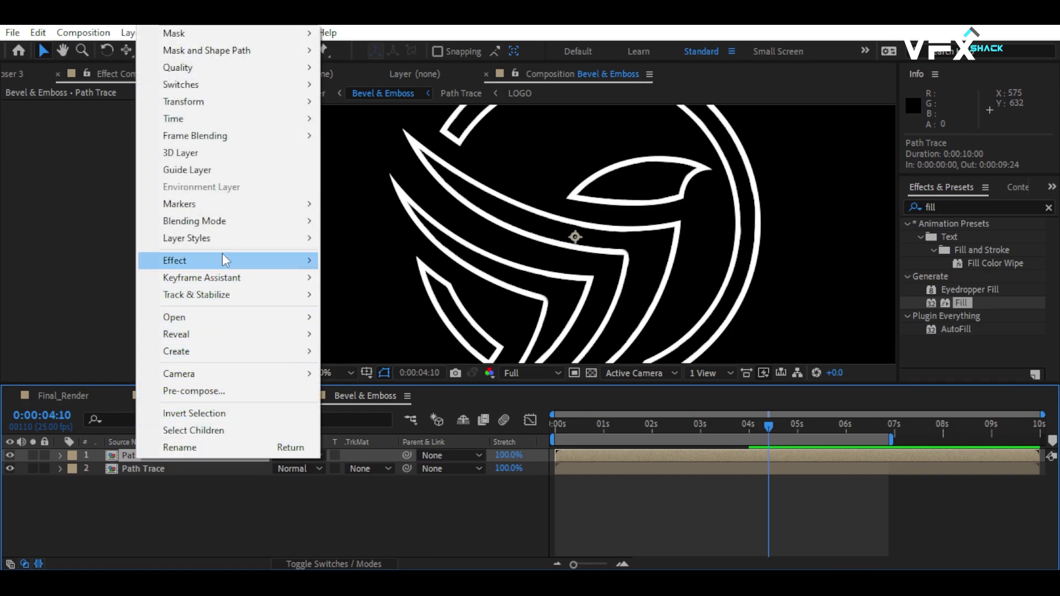
pyautogui.moveTo(224, 241)
pyautogui.click(387, 371)
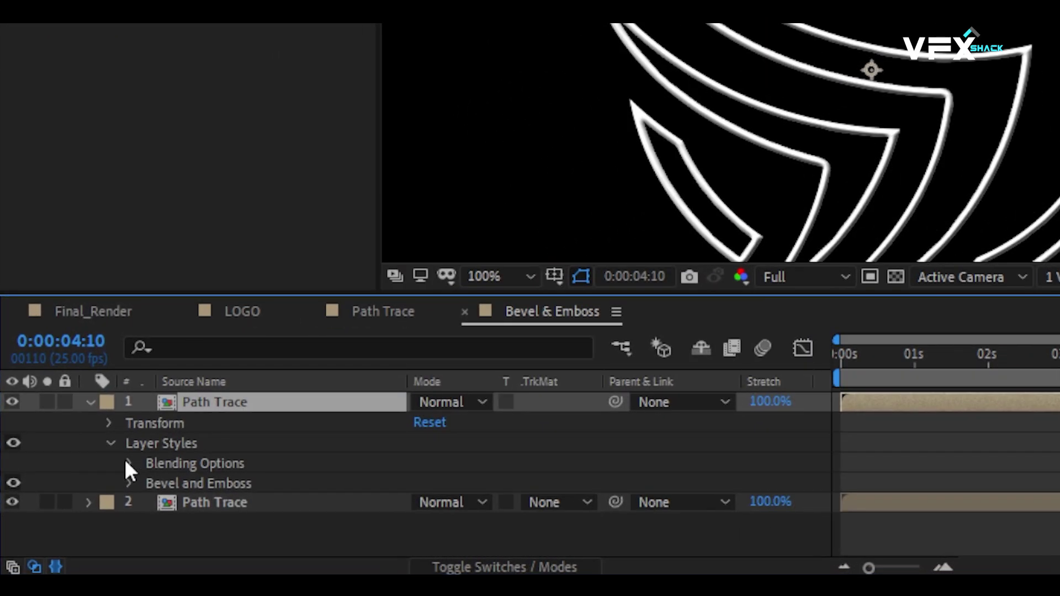
# Set the layer's advanced blending Fill Opacity to 0%
pyautogui.click(130, 464)
pyautogui.click(149, 523)
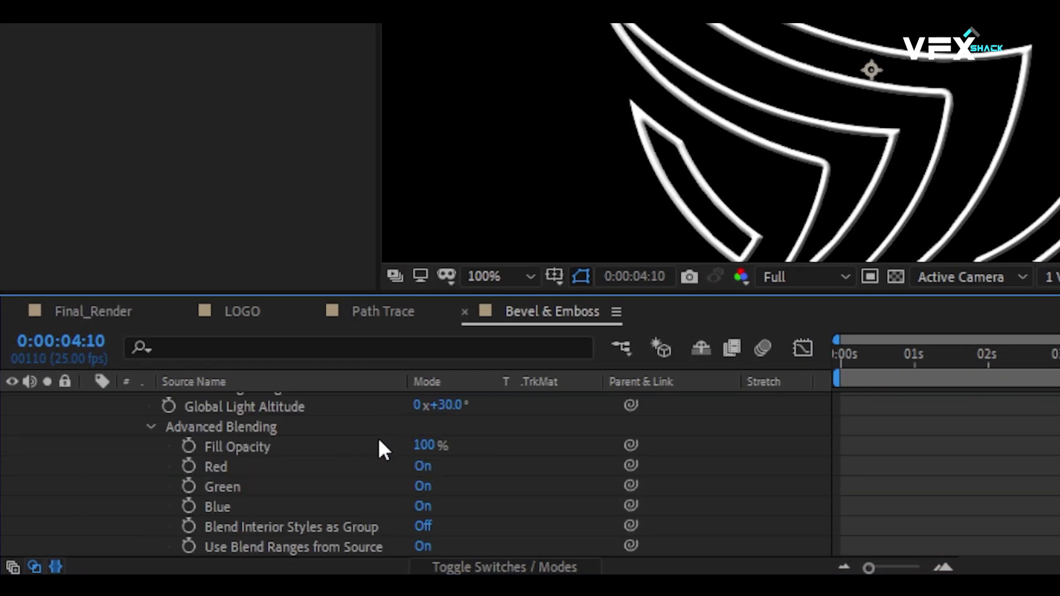
pyautogui.click(425, 445)
pyautogui.write('0')
pyautogui.press('Return')
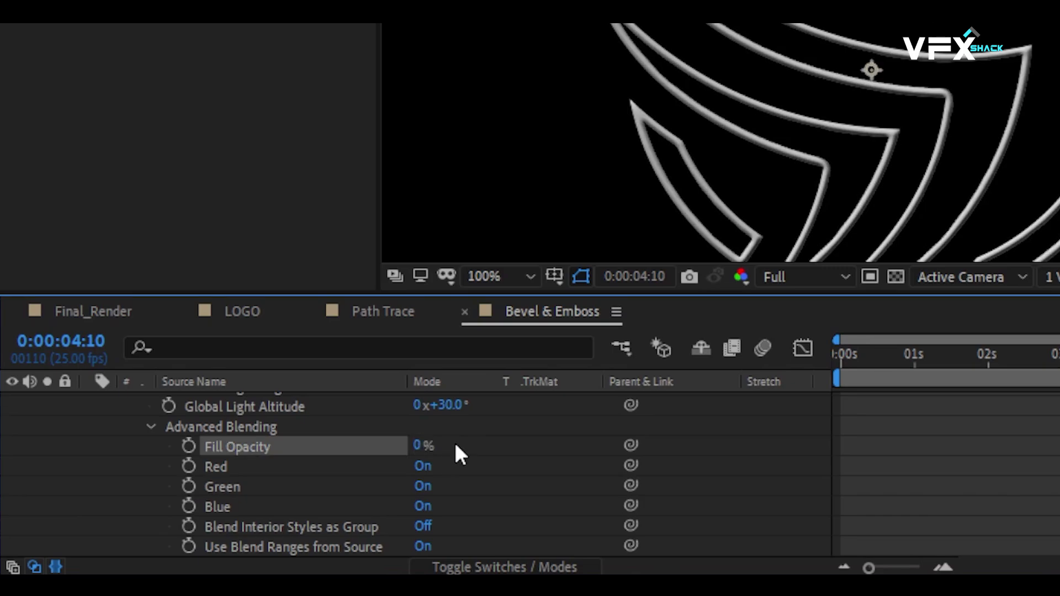
pyautogui.scroll(1, 168, 422)
pyautogui.click(149, 445)
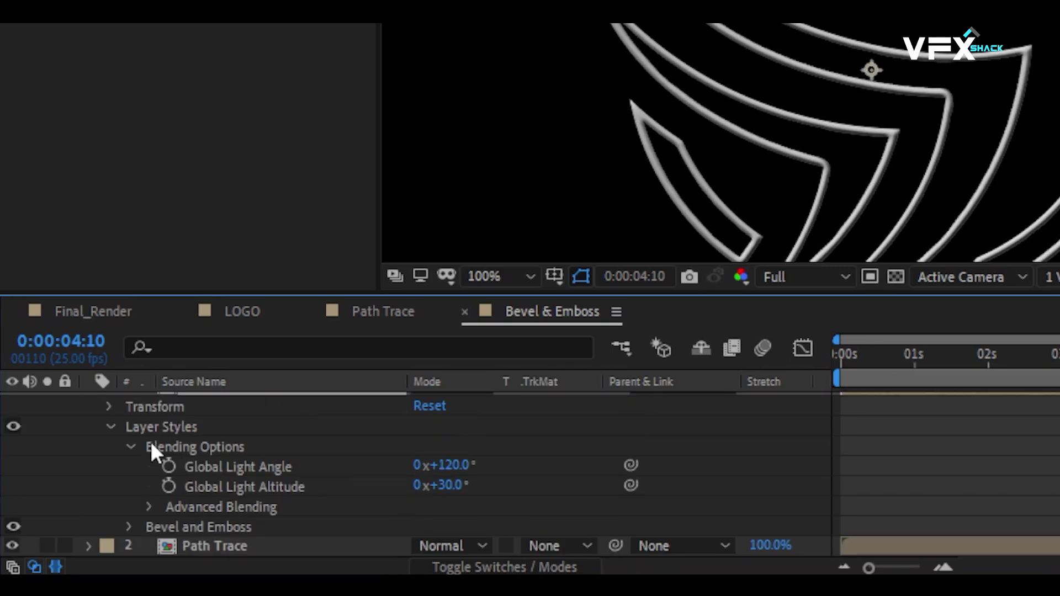
# Give the bevel Size 10 and Angle 0°, and begin setting the layer Opacity to 40%
pyautogui.click(128, 526)
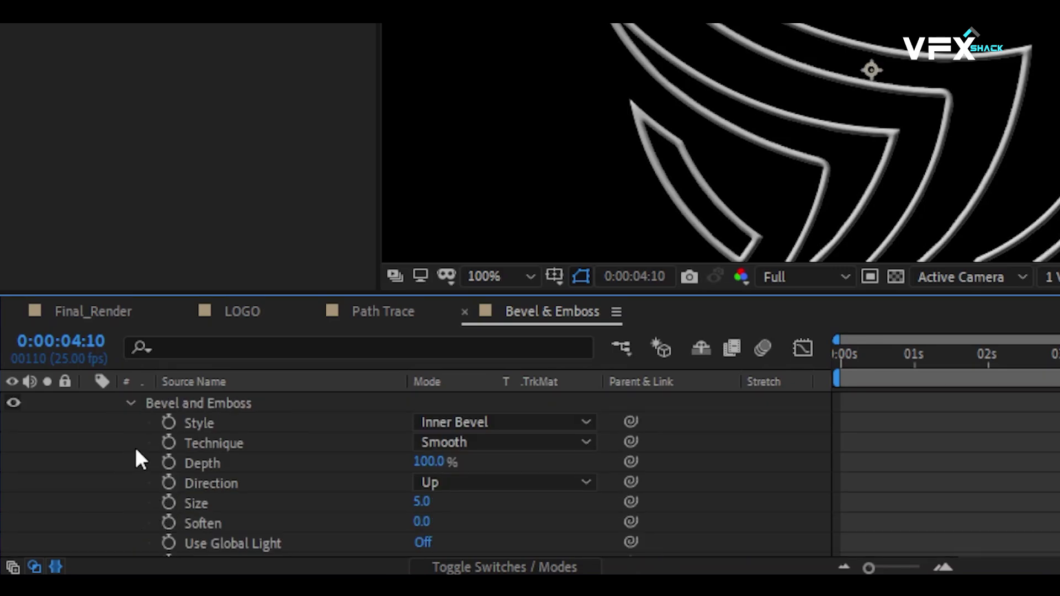
pyautogui.click(416, 501)
pyautogui.write('10')
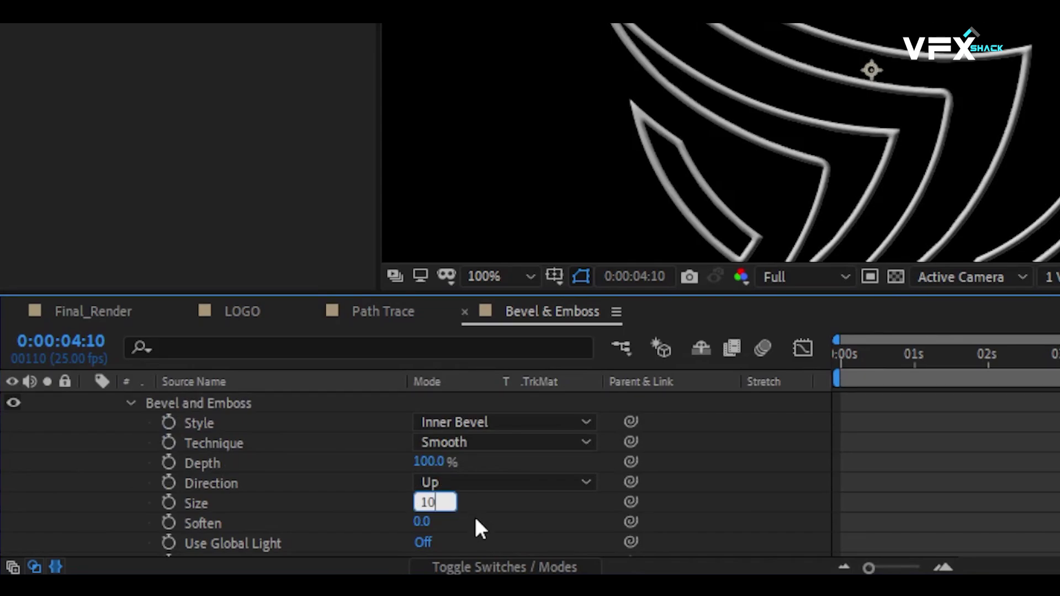
pyautogui.press('Return')
pyautogui.scroll(-3, 474, 527)
pyautogui.click(447, 500)
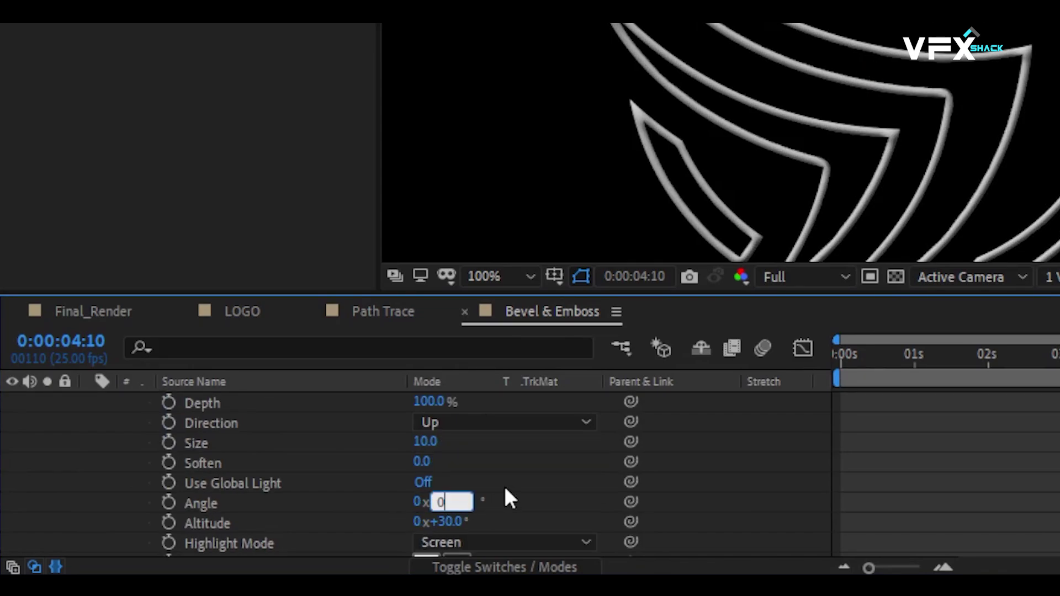
pyautogui.press('Return')
pyautogui.scroll(5, 475, 477)
pyautogui.click(195, 402)
pyautogui.press('t')
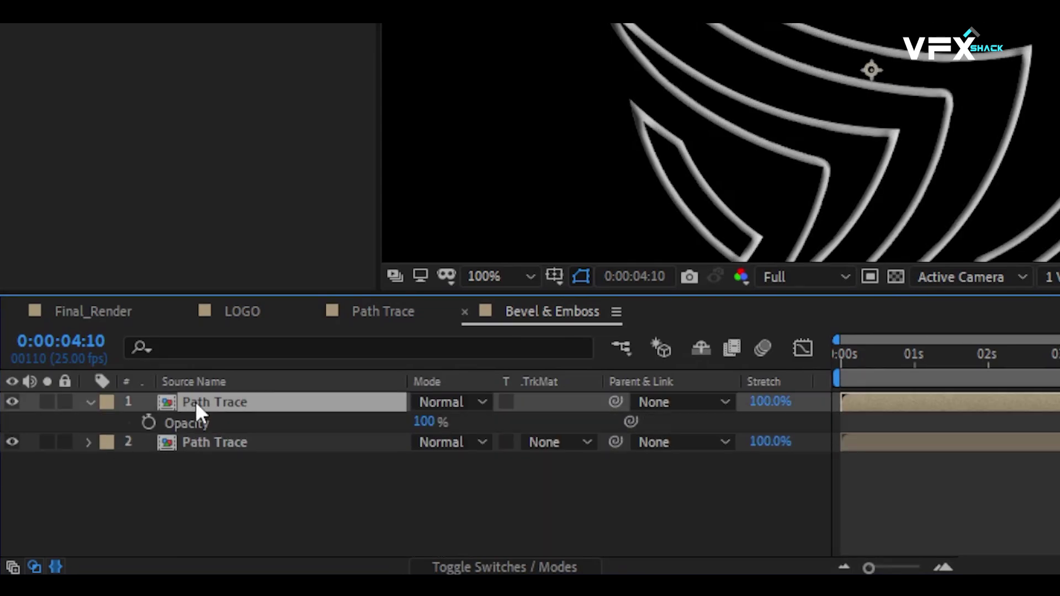
pyautogui.click(424, 422)
# Finish the top layer's Opacity at 40%, then duplicate it with the copy back at 100% opacity
pyautogui.write('40')
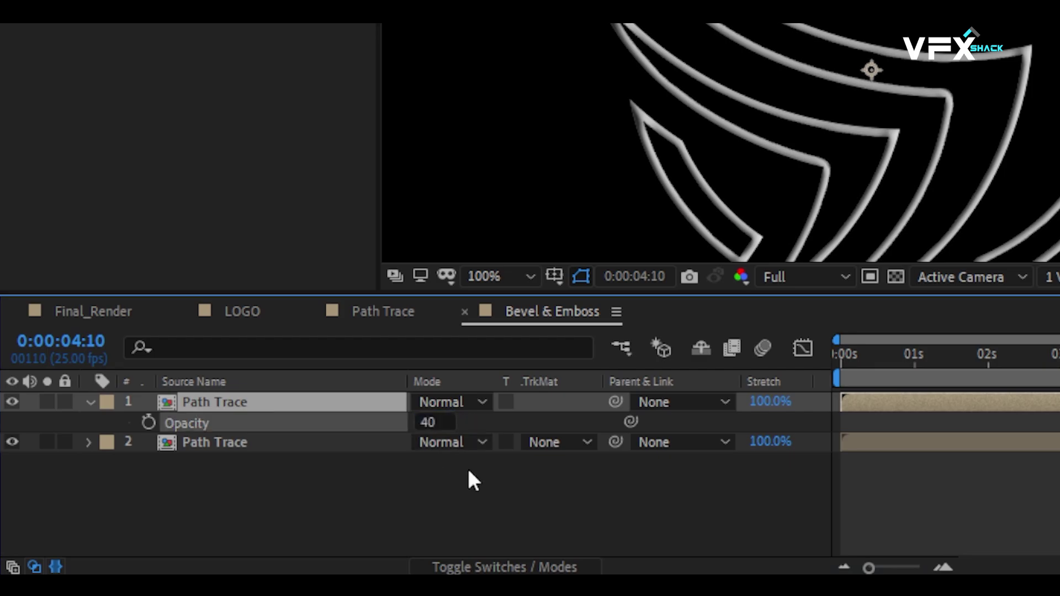
pyautogui.click(60, 455)
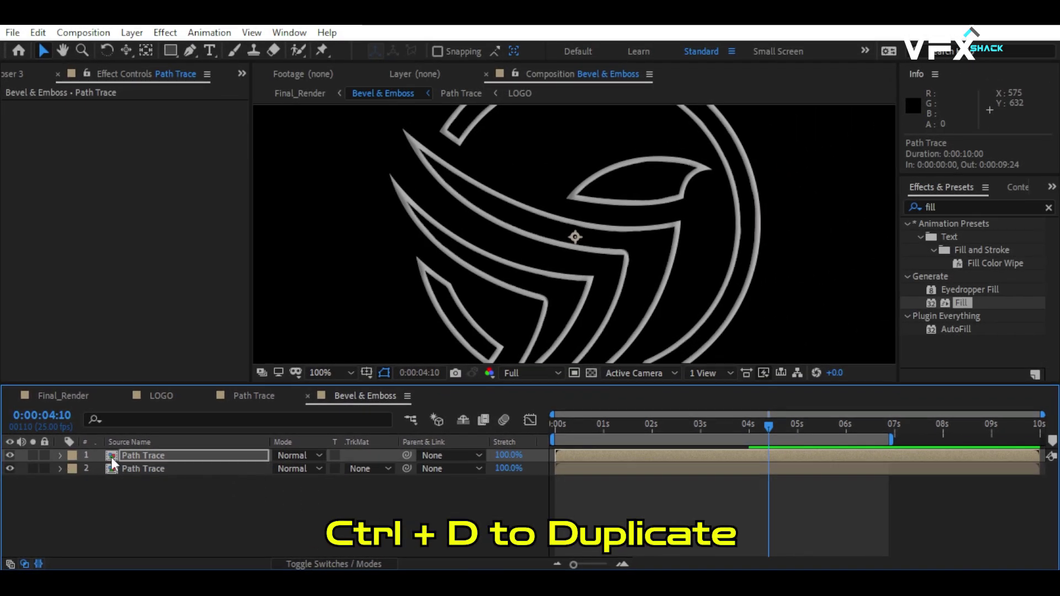
pyautogui.click(137, 456)
pyautogui.hotkey('ctrl', 'd')
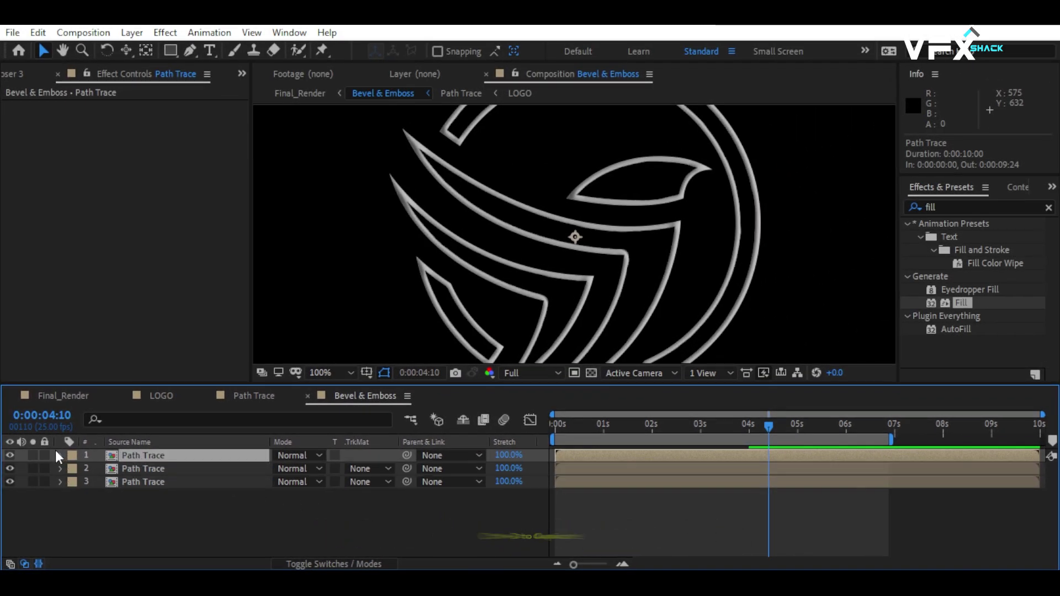
pyautogui.press('u')
pyautogui.press('u')
pyautogui.moveTo(278, 483); pyautogui.dragTo(366, 479)
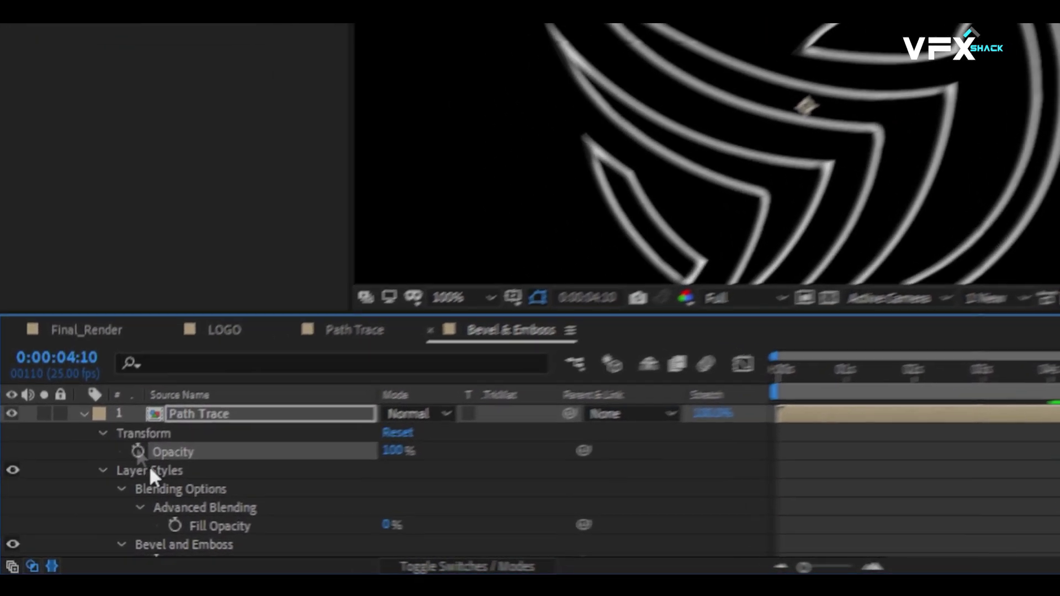
# Set the copy's bevel Depth to 65%, Angle to 40° and Altitude to 50°
pyautogui.scroll(-3, 112, 504)
pyautogui.click(131, 467)
pyautogui.click(131, 504)
pyautogui.scroll(-3, 130, 509)
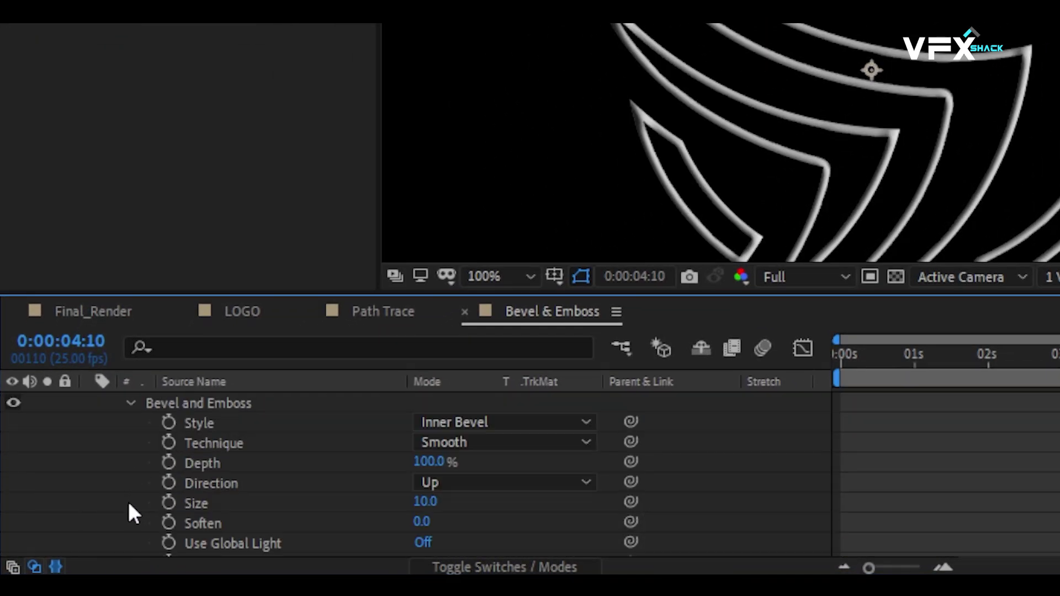
pyautogui.scroll(-2, 426, 500)
pyautogui.click(423, 402)
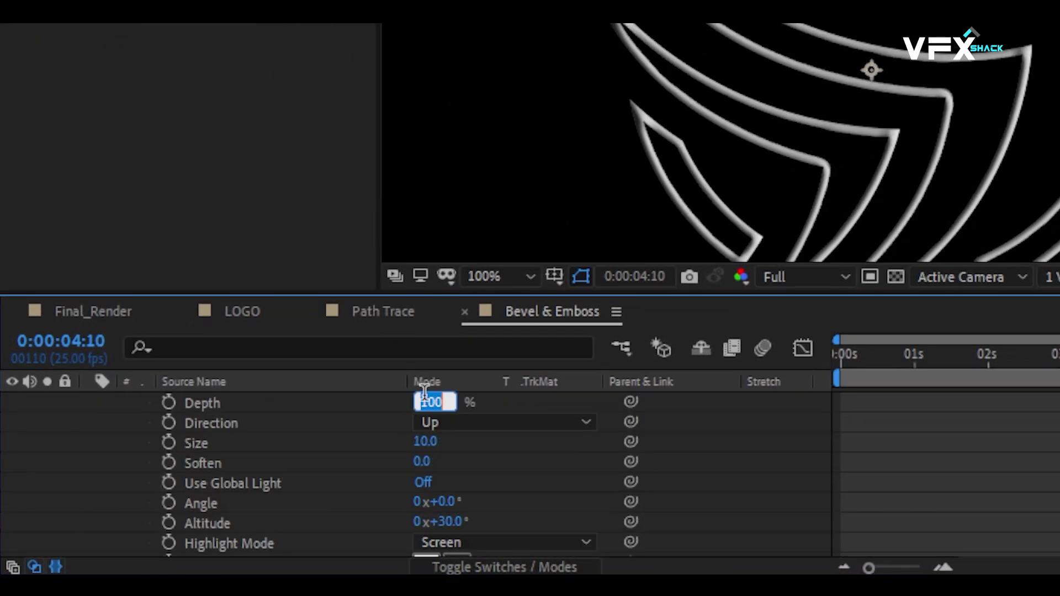
pyautogui.write('65')
pyautogui.press('Return')
pyautogui.click(439, 502)
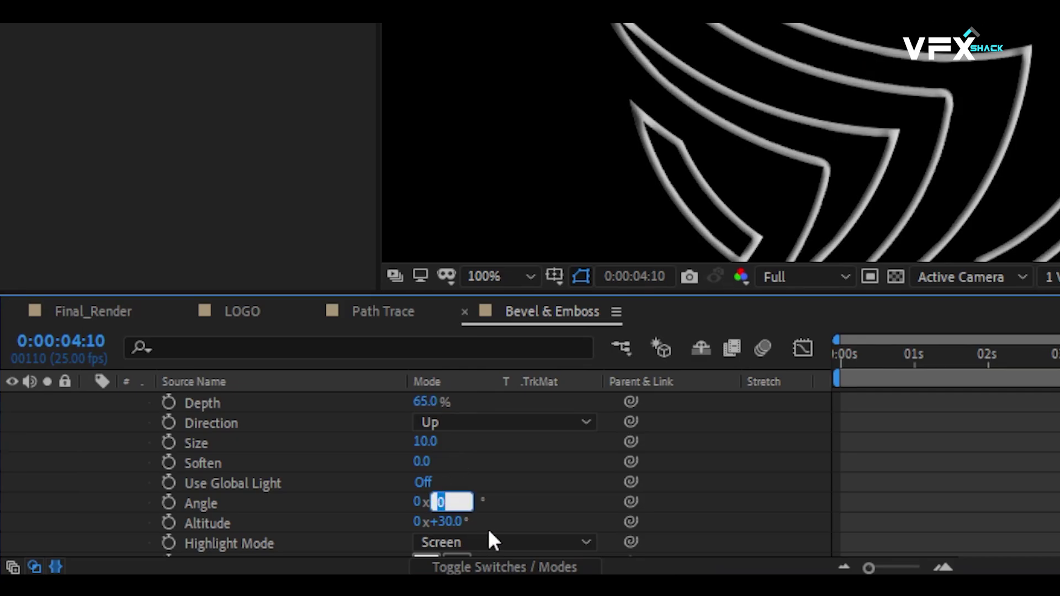
pyautogui.write('40')
pyautogui.click(448, 521)
pyautogui.write('50')
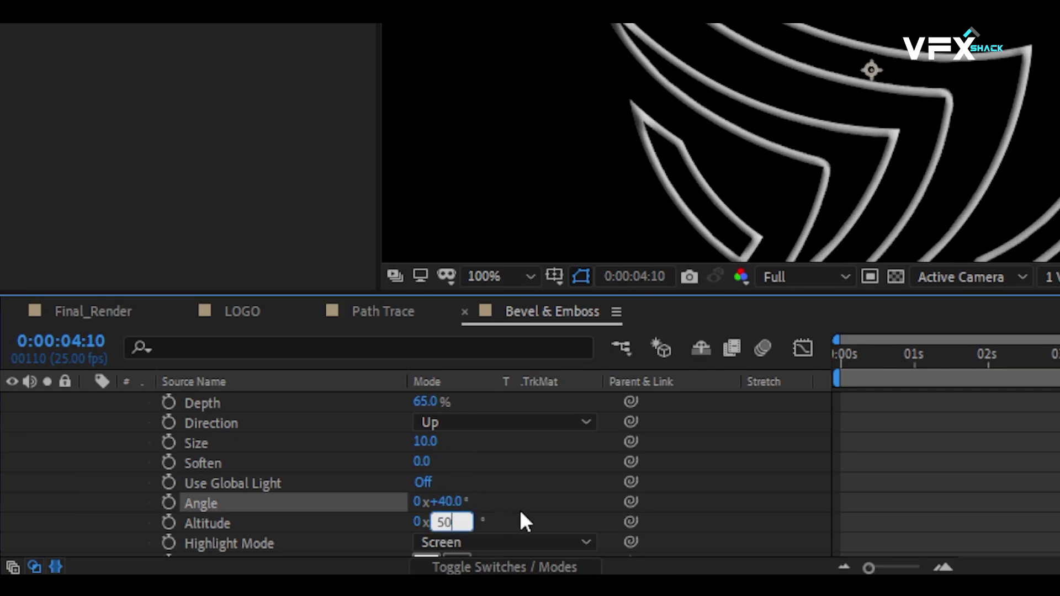
pyautogui.press('Return')
# Switch the top Path Trace layer to the Overlay blend mode and compare the result
pyautogui.scroll(5, 518, 509)
pyautogui.scroll(5, 519, 508)
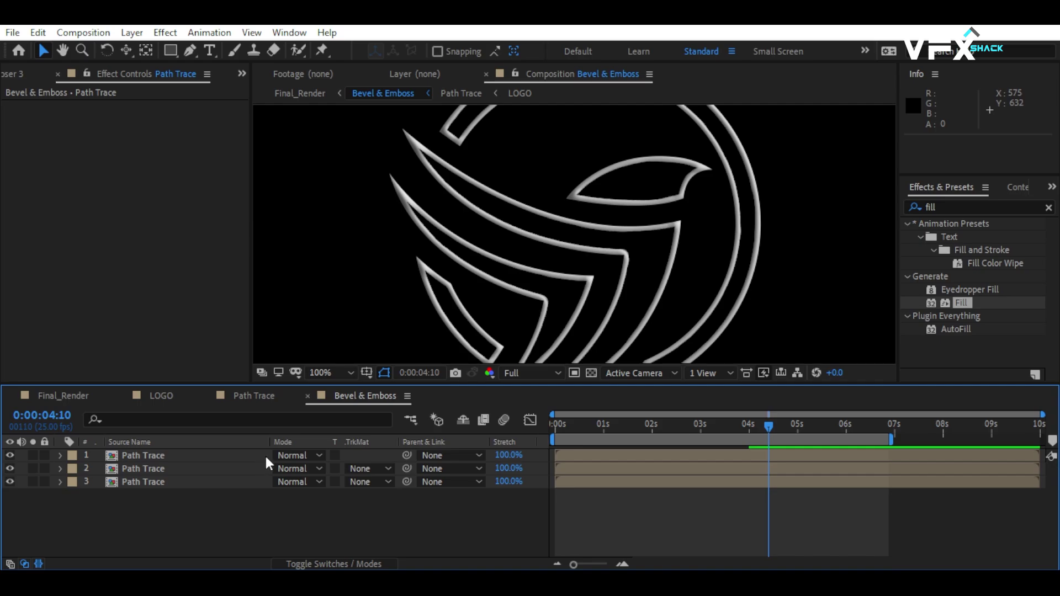
pyautogui.click(288, 454)
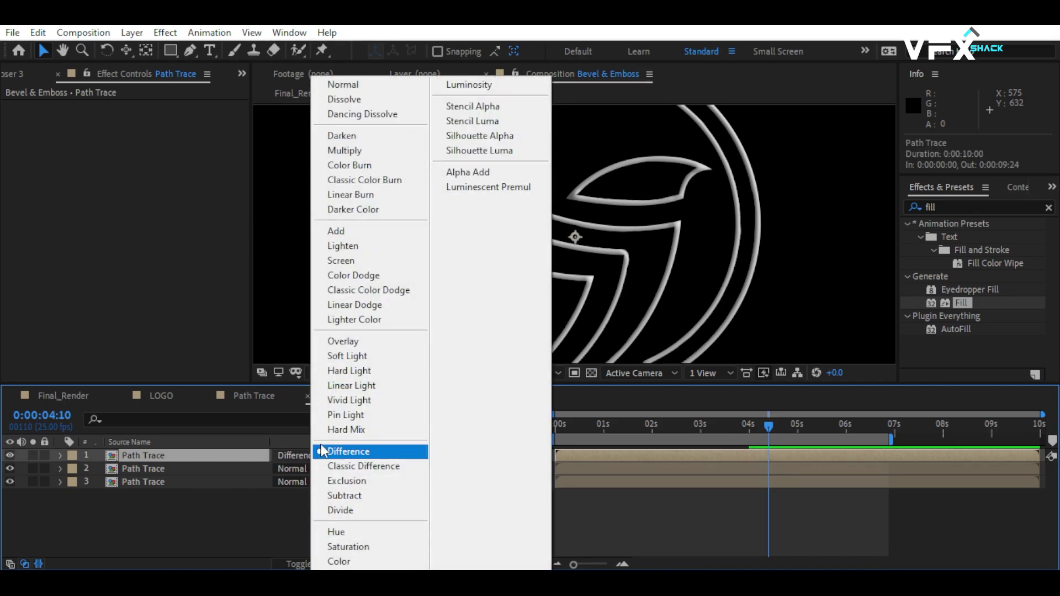
pyautogui.click(335, 342)
pyautogui.click(10, 456)
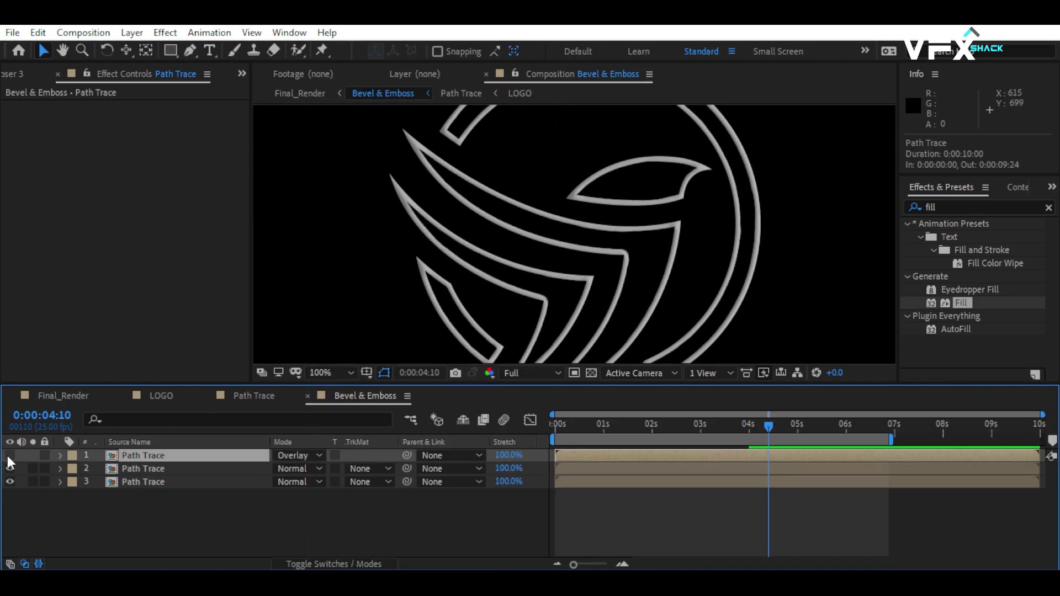
pyautogui.click(149, 517)
# In Final_Render at 0:00:04:03, pre-compose the Bevel & Emboss layer into a '3D Logo' comp
pyautogui.click(69, 394)
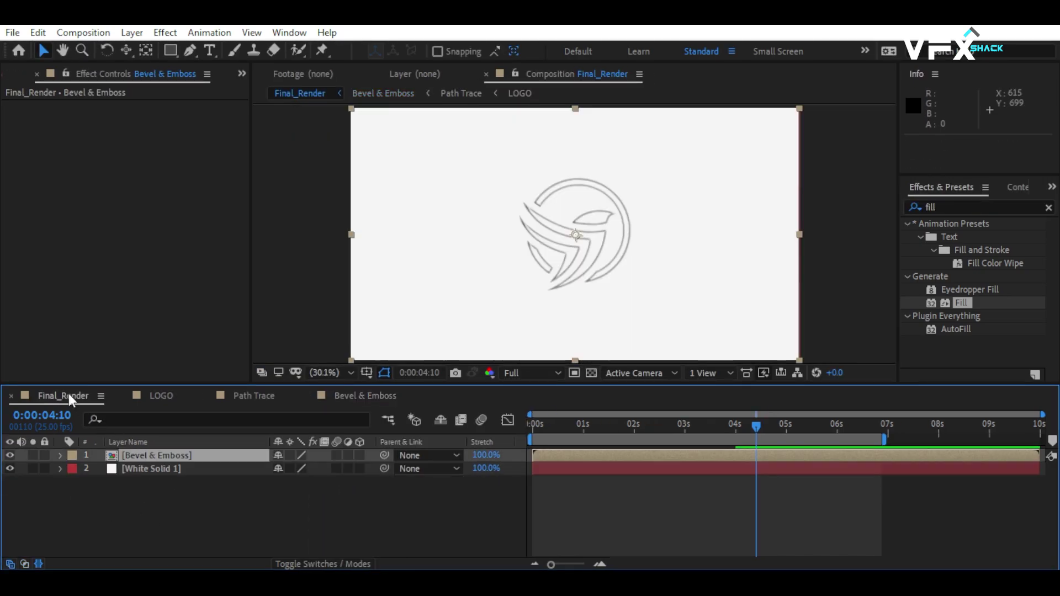
pyautogui.moveTo(565, 432); pyautogui.dragTo(740, 429)
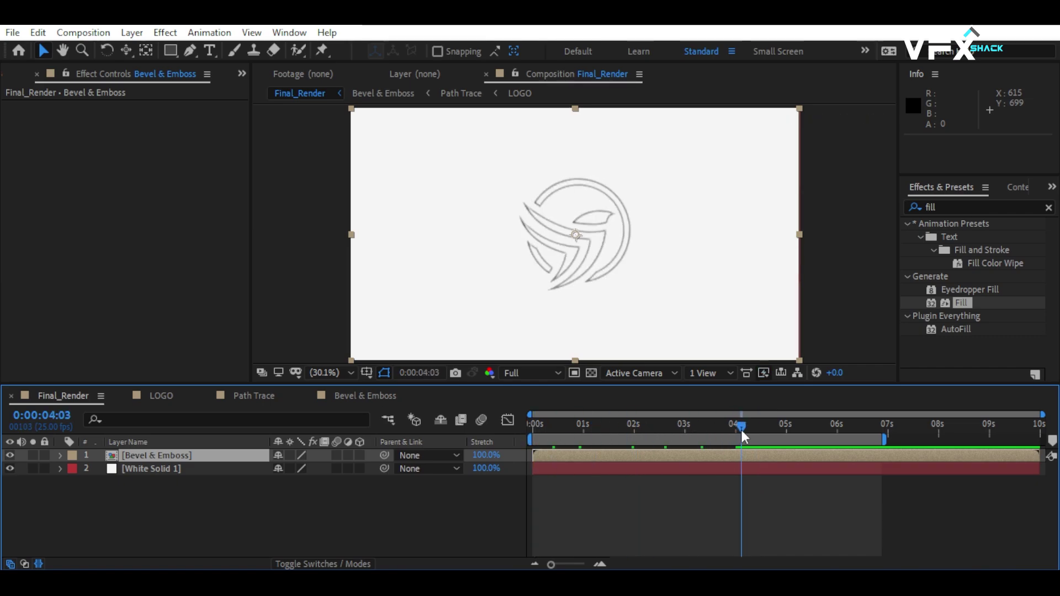
pyautogui.rightClick(173, 454)
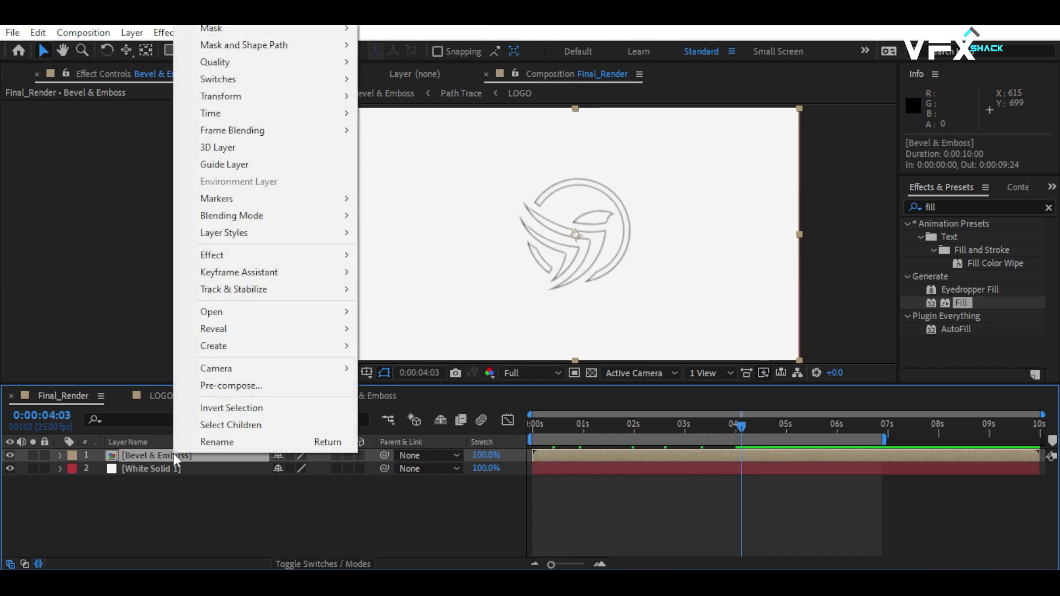
pyautogui.click(224, 393)
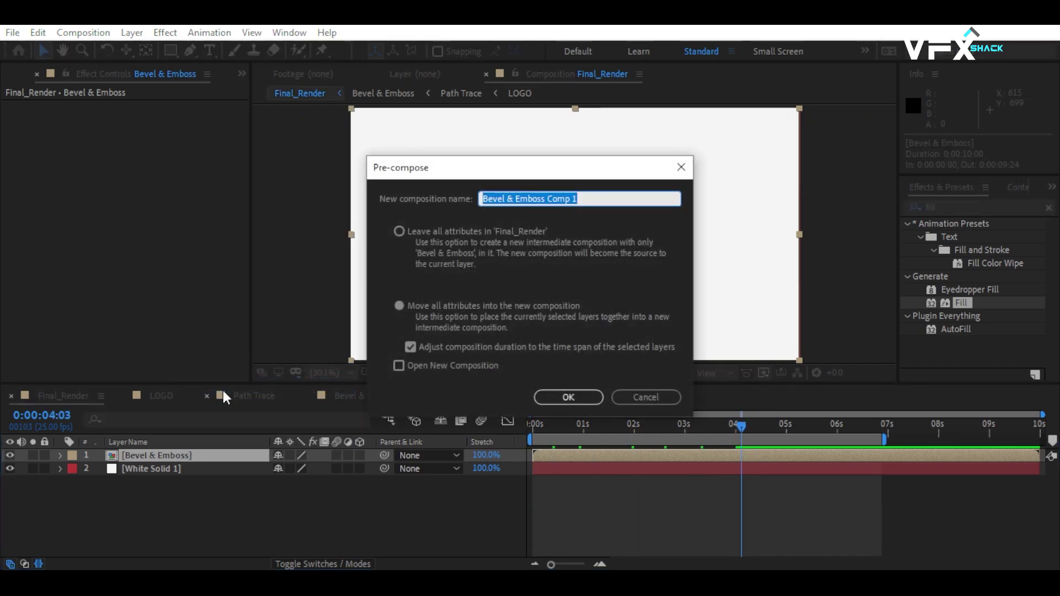
pyautogui.write('3D Logo')
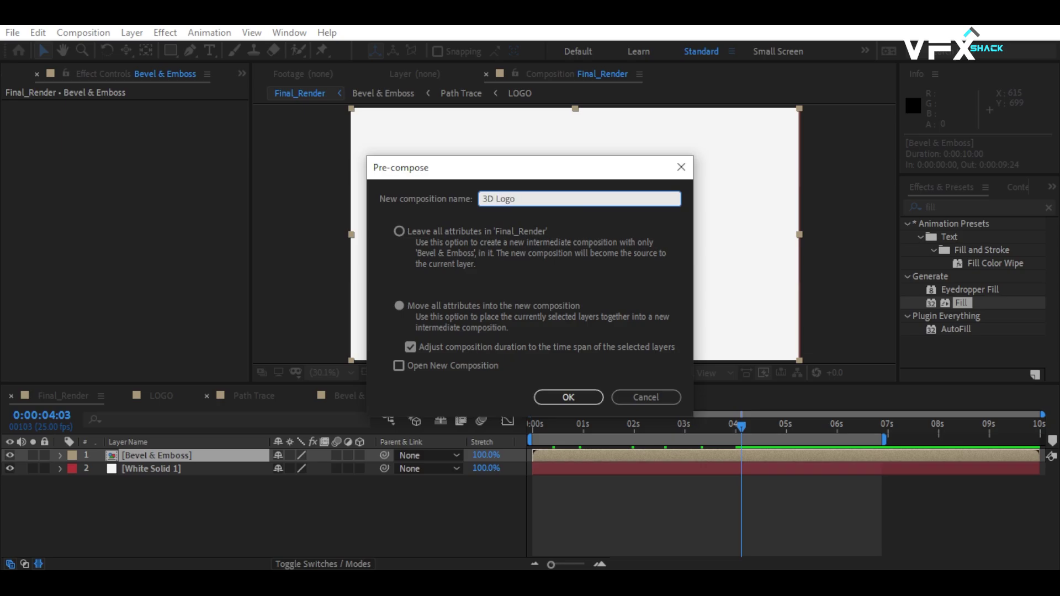
pyautogui.press('Return')
# Open the 3D Logo comp and make the Bevel & Emboss layer 3D
pyautogui.doubleClick(178, 453)
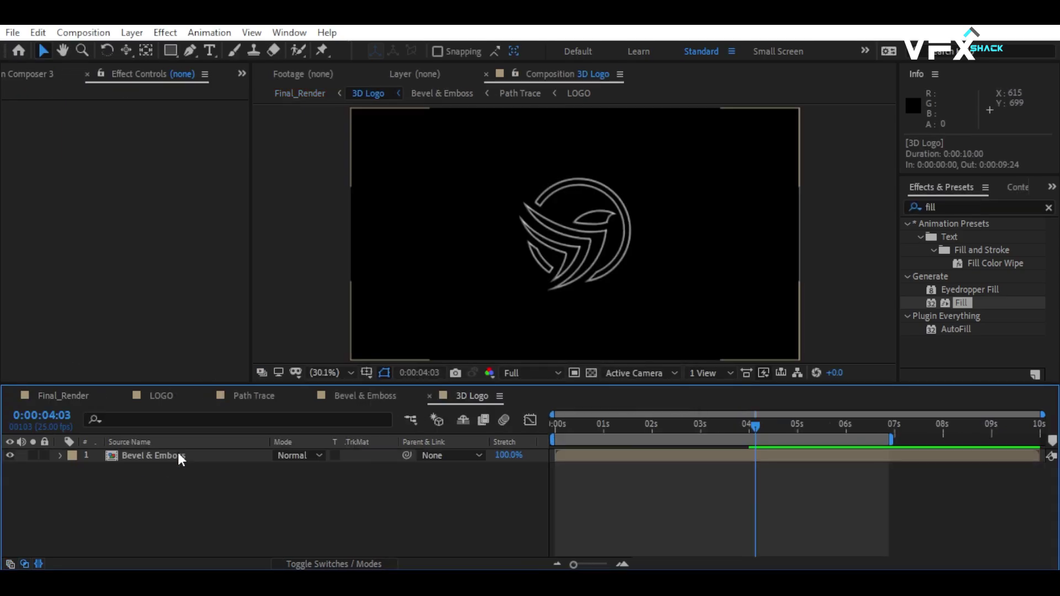
pyautogui.click(177, 454)
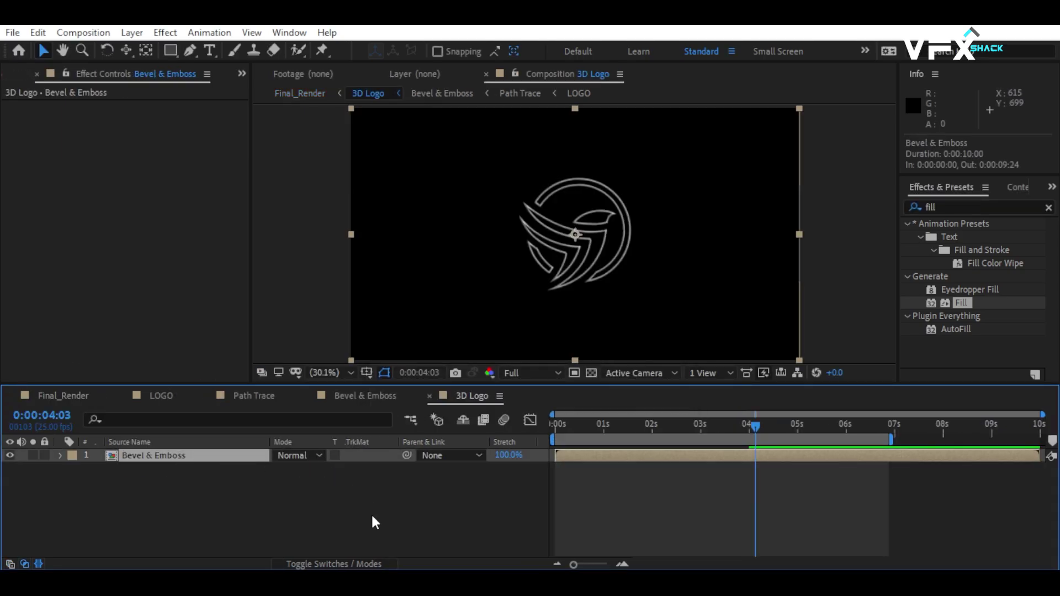
pyautogui.click(351, 564)
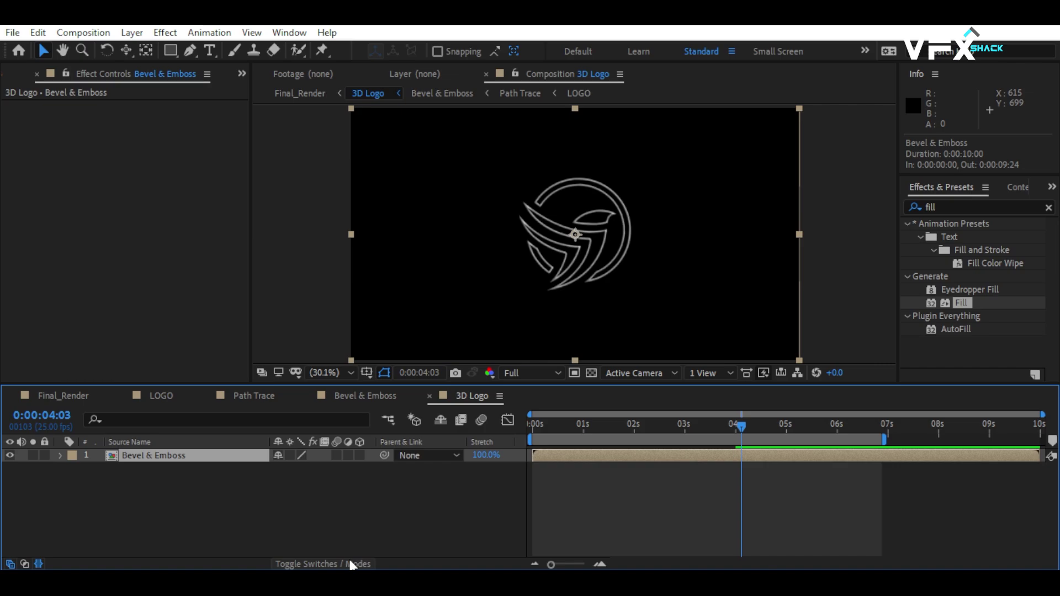
pyautogui.click(360, 455)
# Separate the layer's Position into X, Y, Z and drive Z Position with an index expression
pyautogui.press('p')
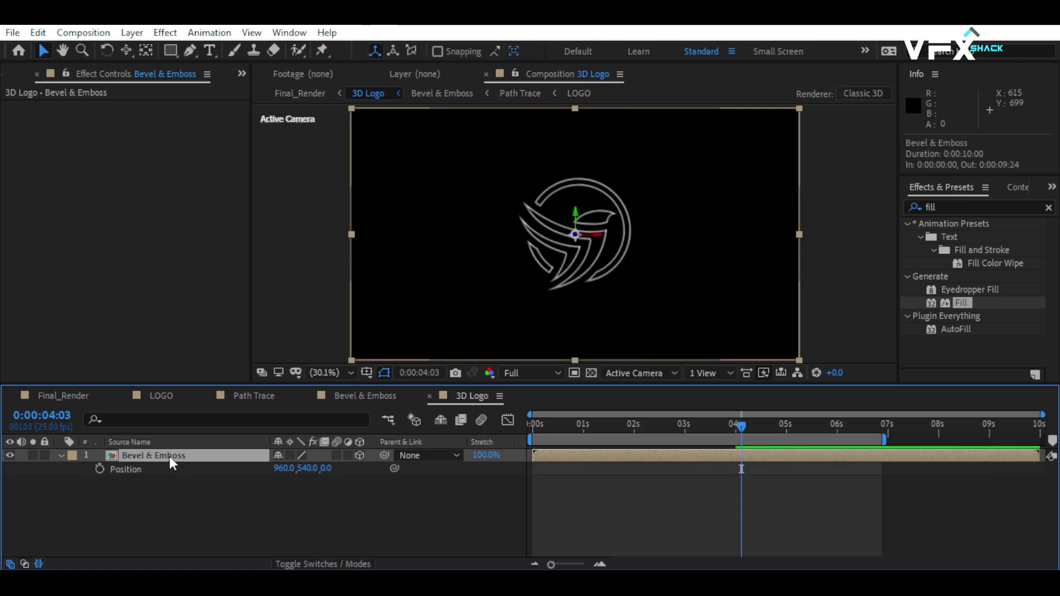
pyautogui.rightClick(151, 468)
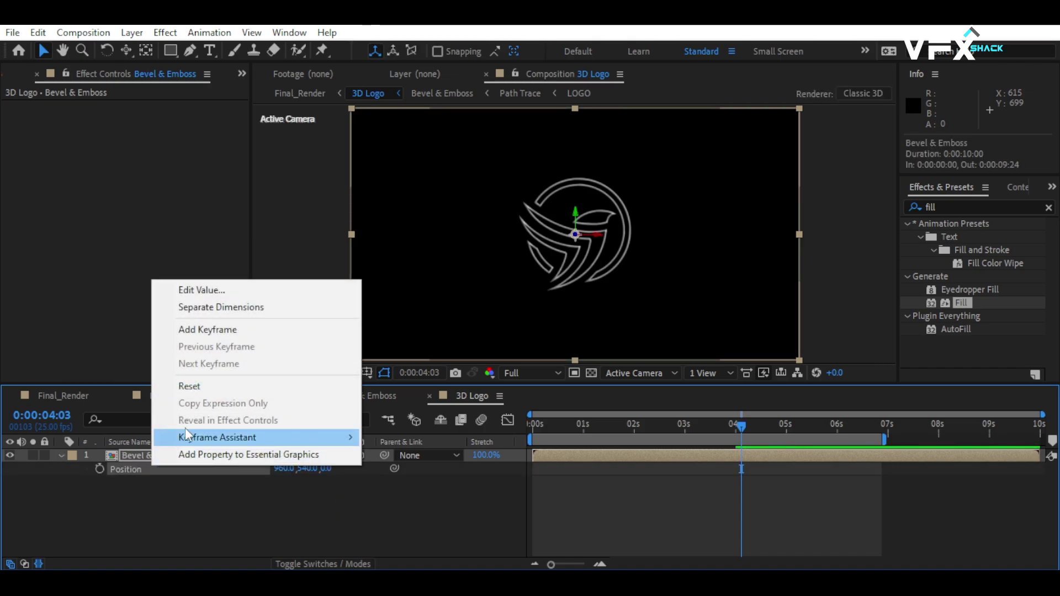
pyautogui.click(212, 307)
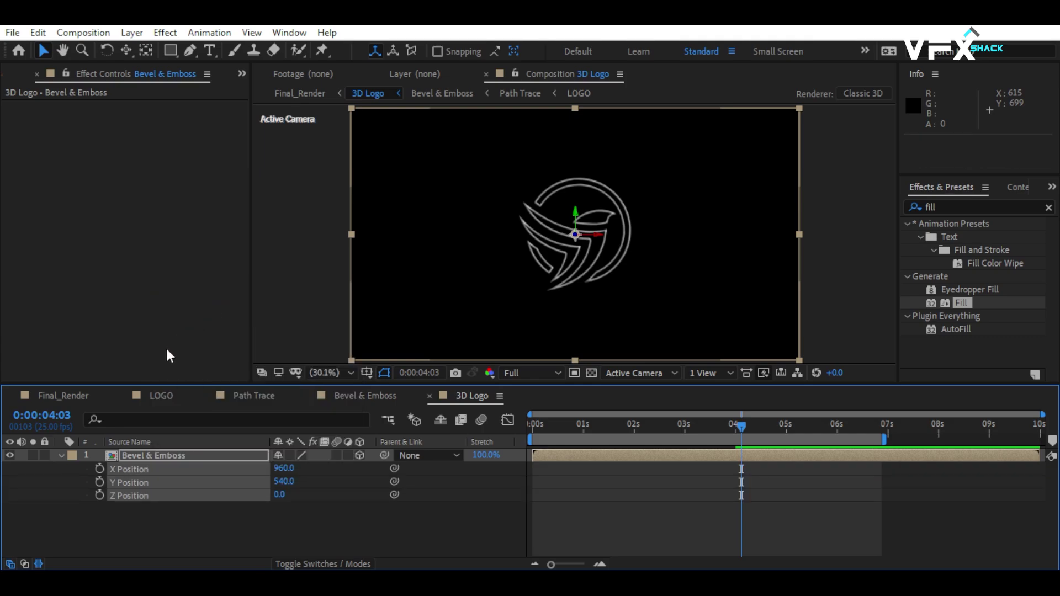
pyautogui.keyDown('alt'); pyautogui.click(99, 494); pyautogui.keyUp('alt')
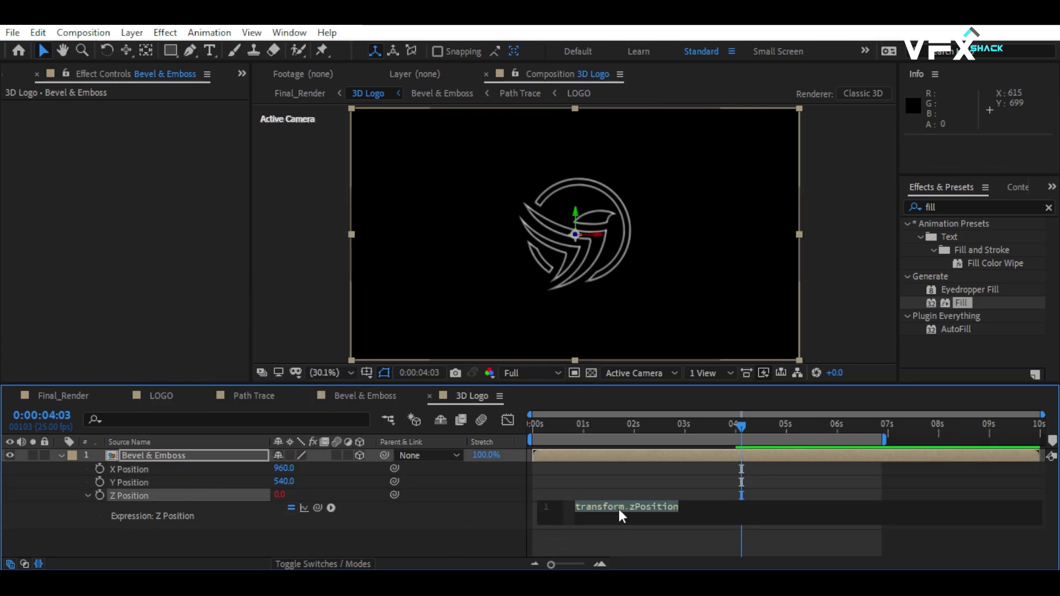
pyautogui.write('index')
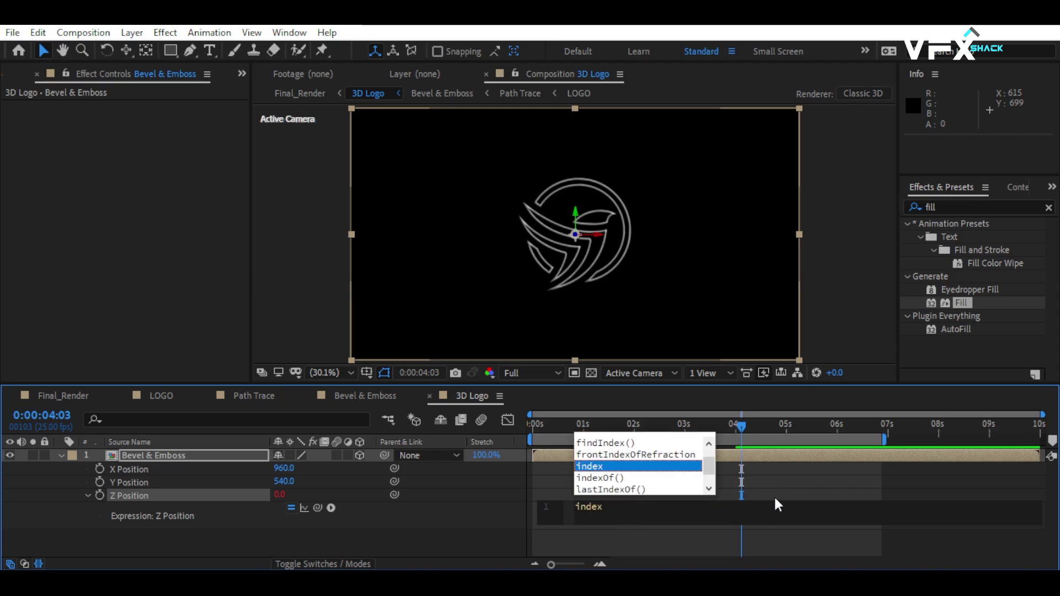
pyautogui.click(784, 495)
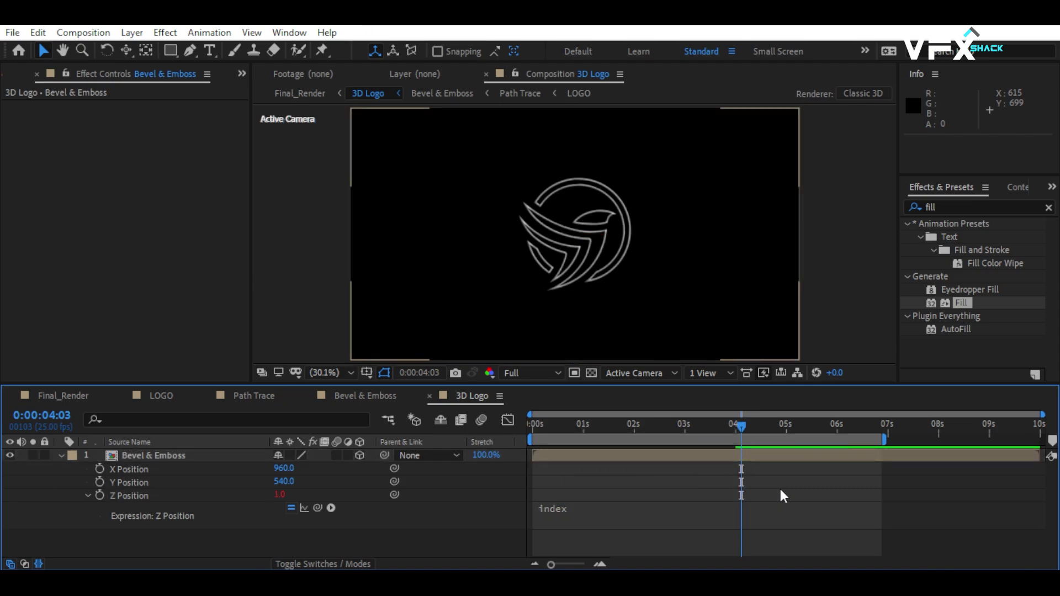
pyautogui.click(59, 456)
# Duplicate the Bevel & Emboss layer repeatedly to build a deep layer stack
pyautogui.click(126, 450)
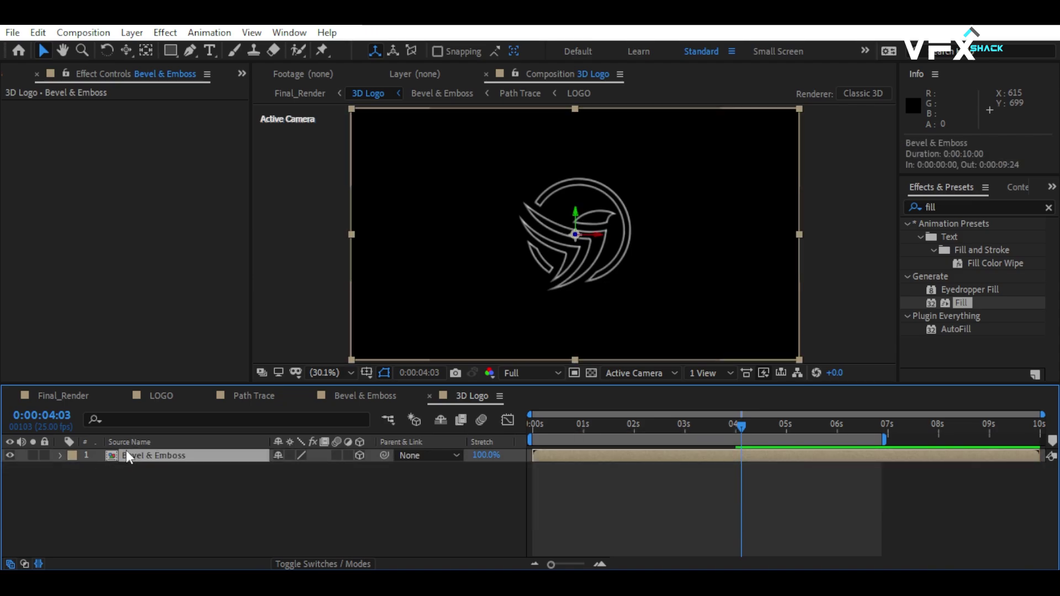
pyautogui.hotkey('ctrl', 'd')
pyautogui.hotkey('ctrl', 'd')
pyautogui.hotkey('ctrl', 'd')
pyautogui.hotkey('ctrl', 'd')
pyautogui.hotkey('ctrl', 'a')
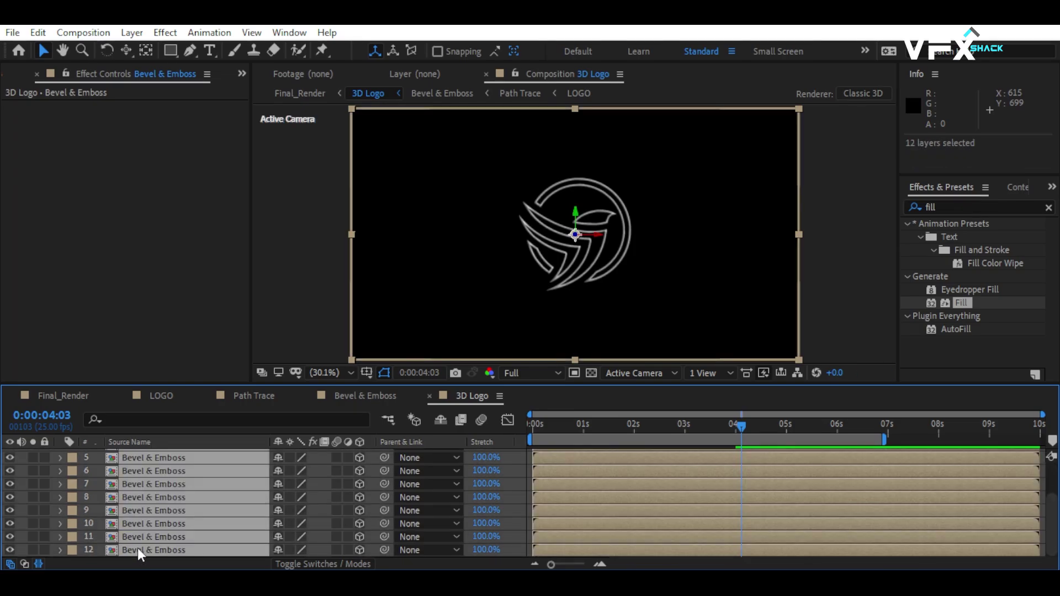
pyautogui.hotkey('ctrl', 'd')
pyautogui.hotkey('ctrl', 'd')
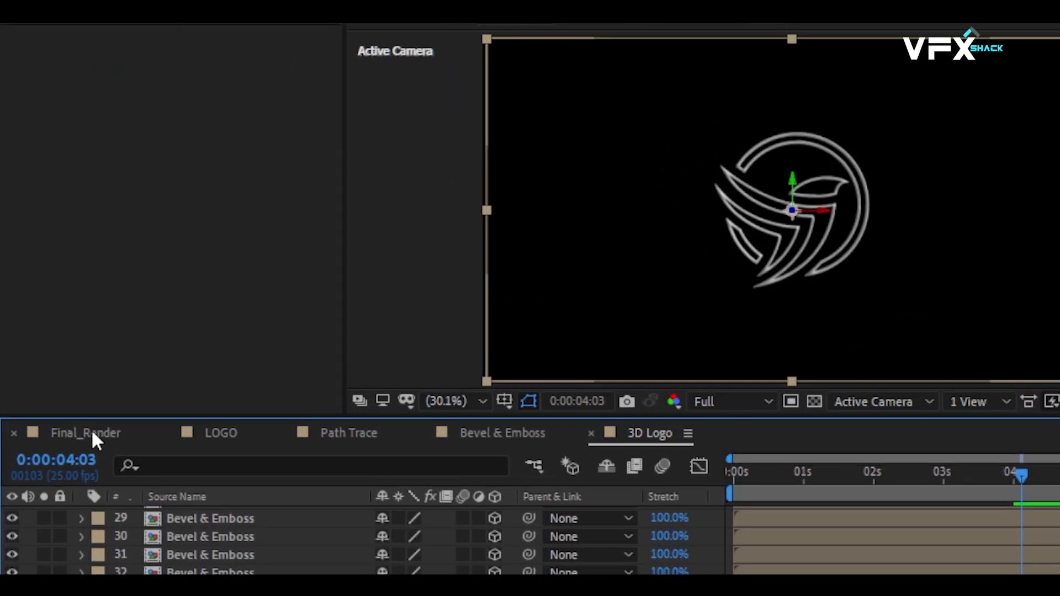
# In Final_Render, turn on 3D Layer and Collapse Transformations for the 3D Logo layer
pyautogui.click(67, 393)
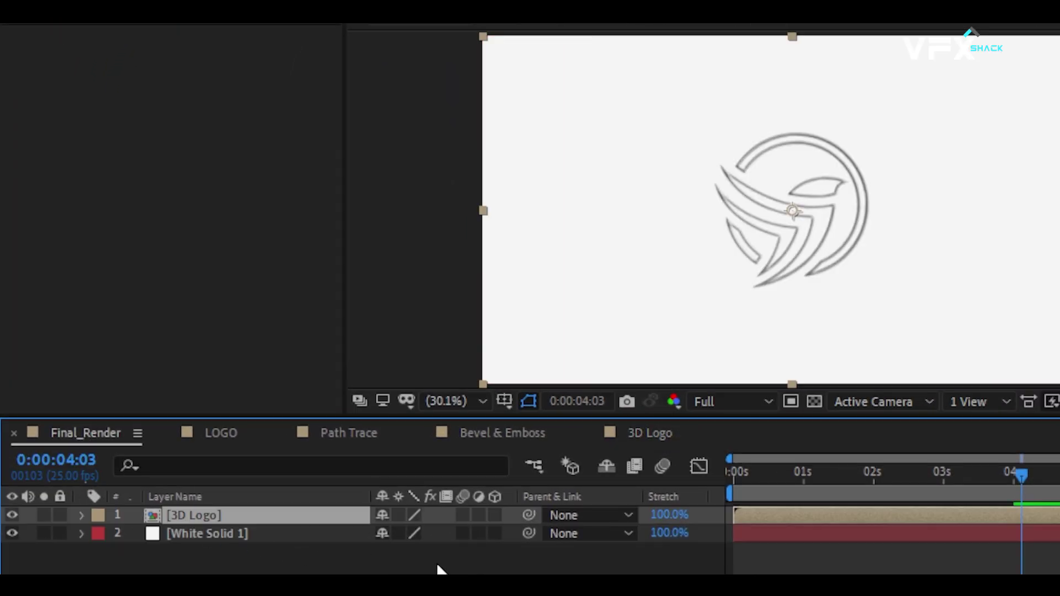
pyautogui.click(491, 514)
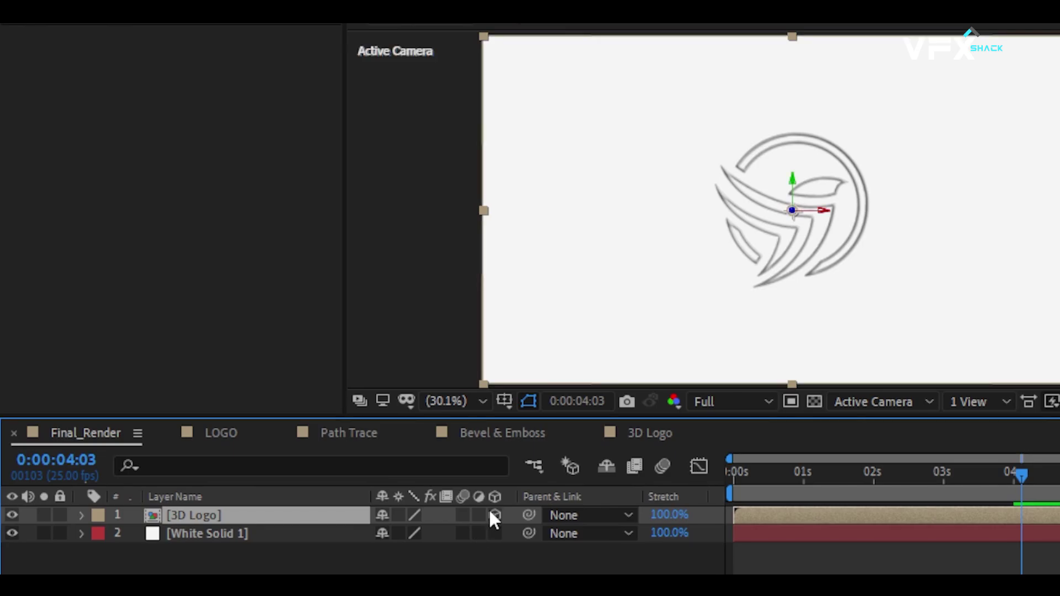
pyautogui.click(398, 513)
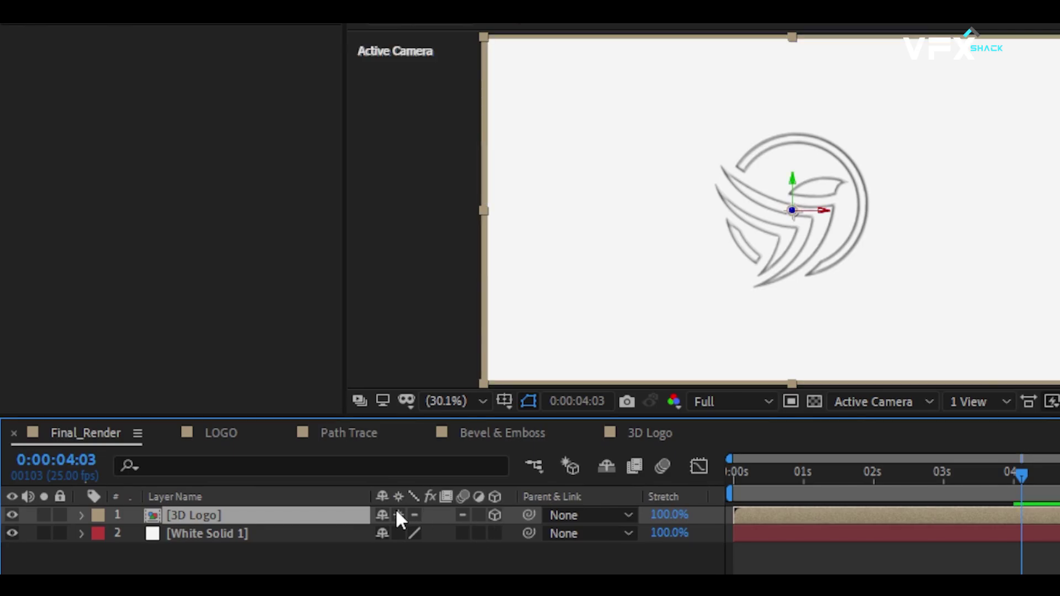
pyautogui.press('F2')
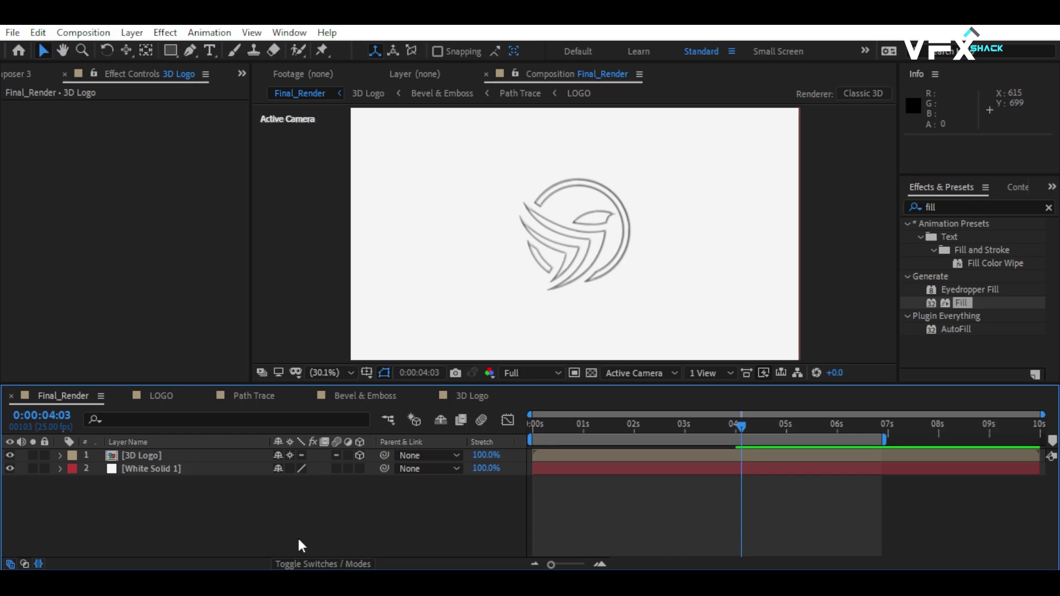
# Add a new camera, Camera 1, to Final_Render with the default settings
pyautogui.rightClick(299, 541)
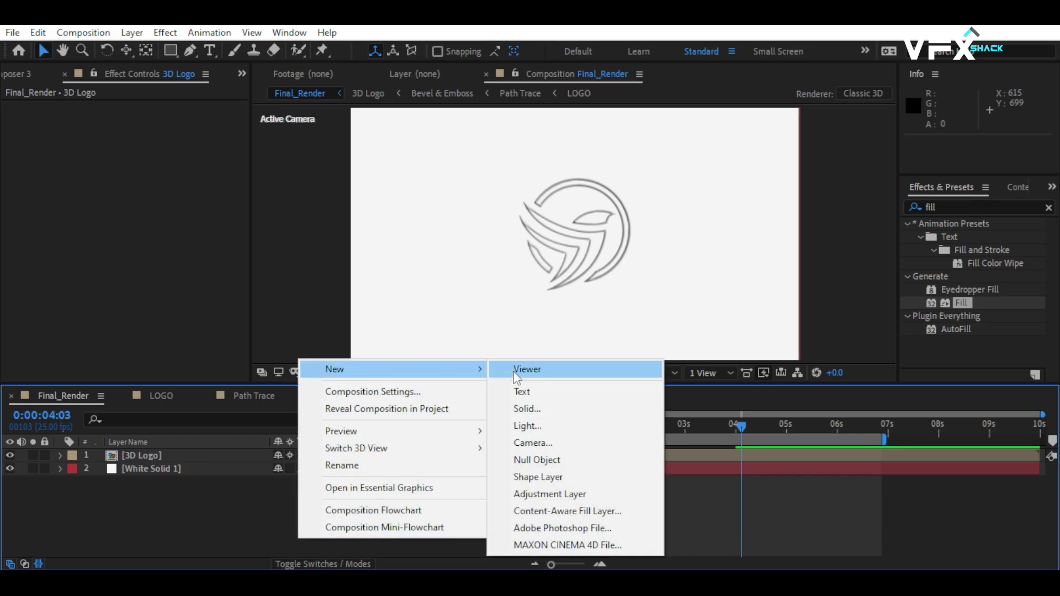
pyautogui.click(538, 442)
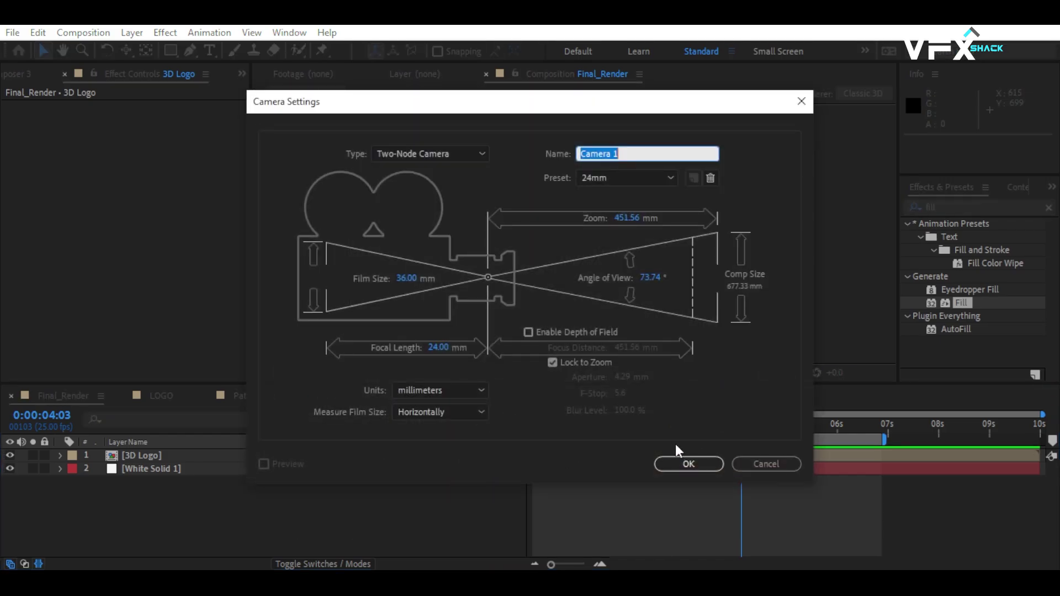
pyautogui.click(689, 465)
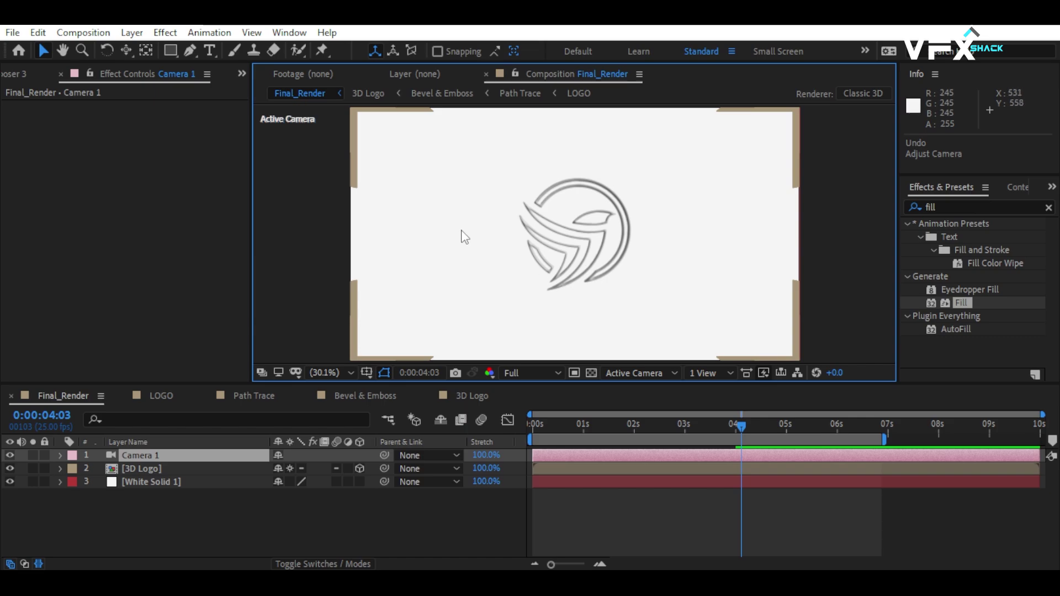
# Try an orbit with the Unified Camera Tool, then undo it to keep the front view
pyautogui.click(124, 51)
pyautogui.click(182, 50)
pyautogui.moveTo(505, 255); pyautogui.dragTo(576, 245)
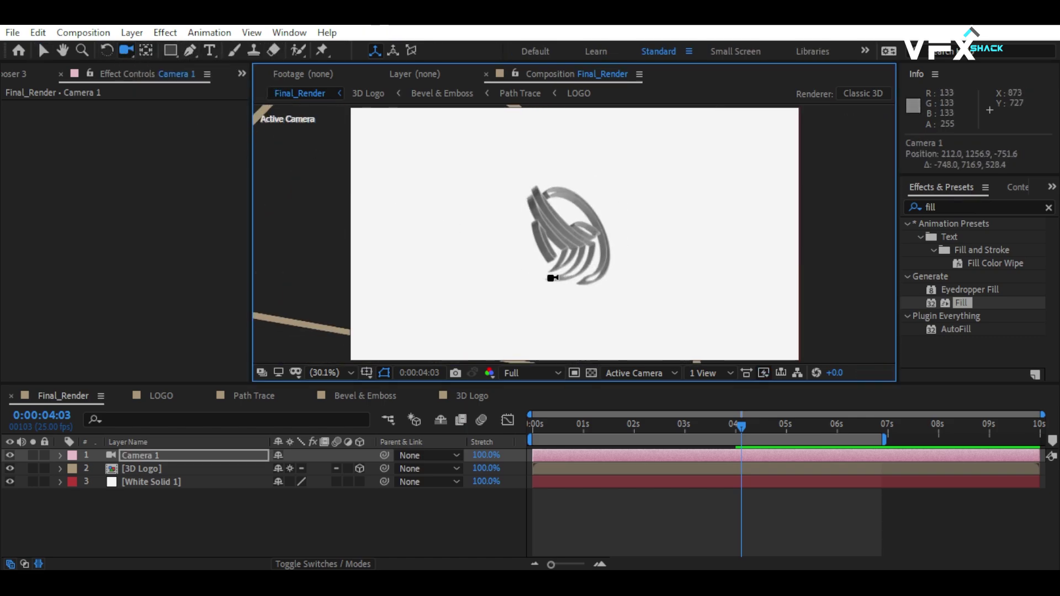
pyautogui.hotkey('ctrl', 'z')
# Duplicate the 3D Logo layer and give the lower copy a black (#000000) Fill effect
pyautogui.press('v')
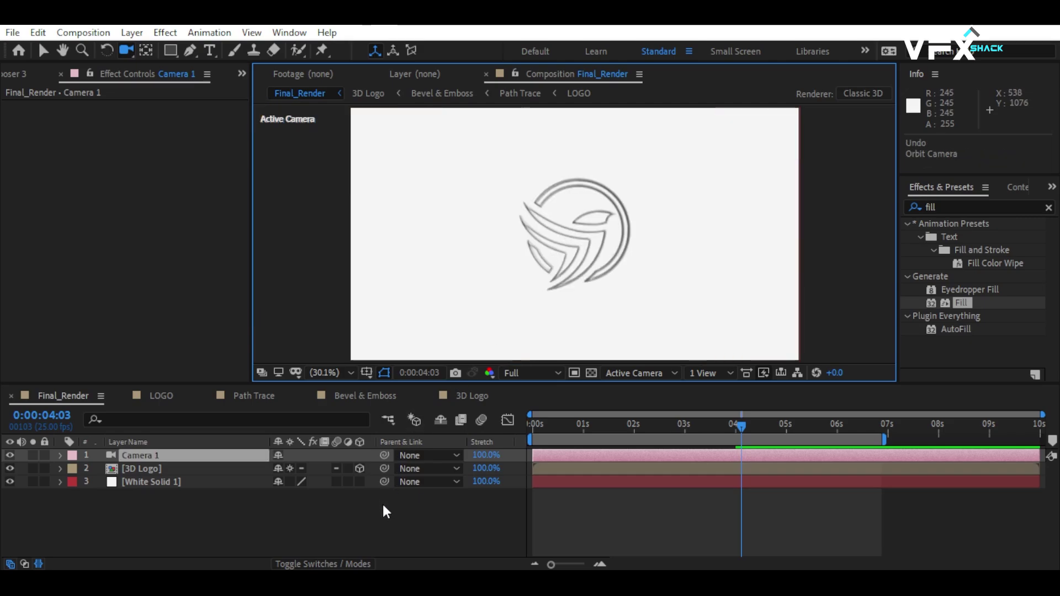
pyautogui.click(158, 470)
pyautogui.hotkey('ctrl', 'd')
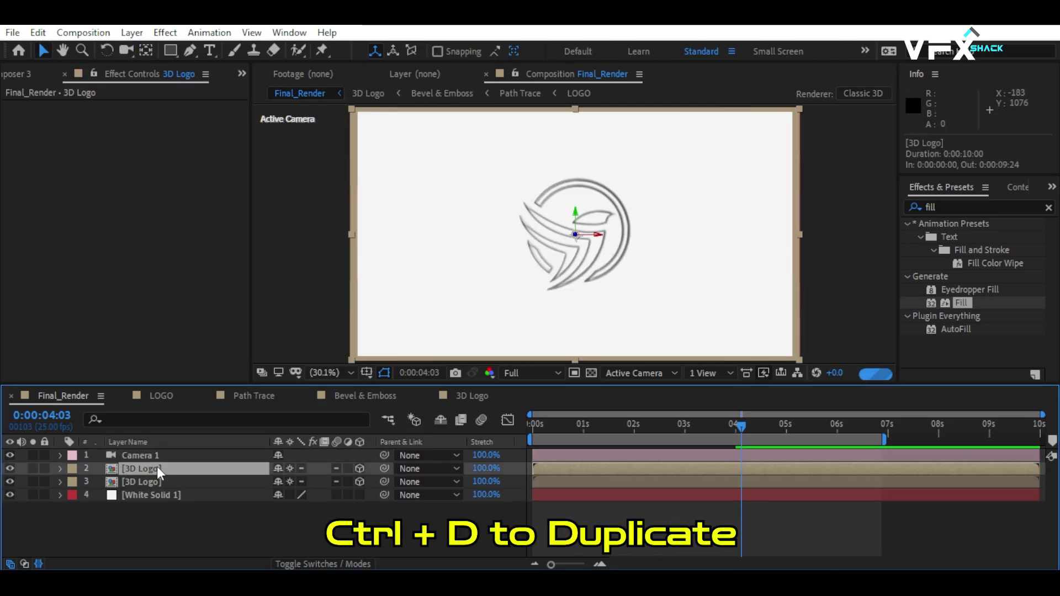
pyautogui.click(143, 485)
pyautogui.moveTo(961, 303); pyautogui.dragTo(147, 247)
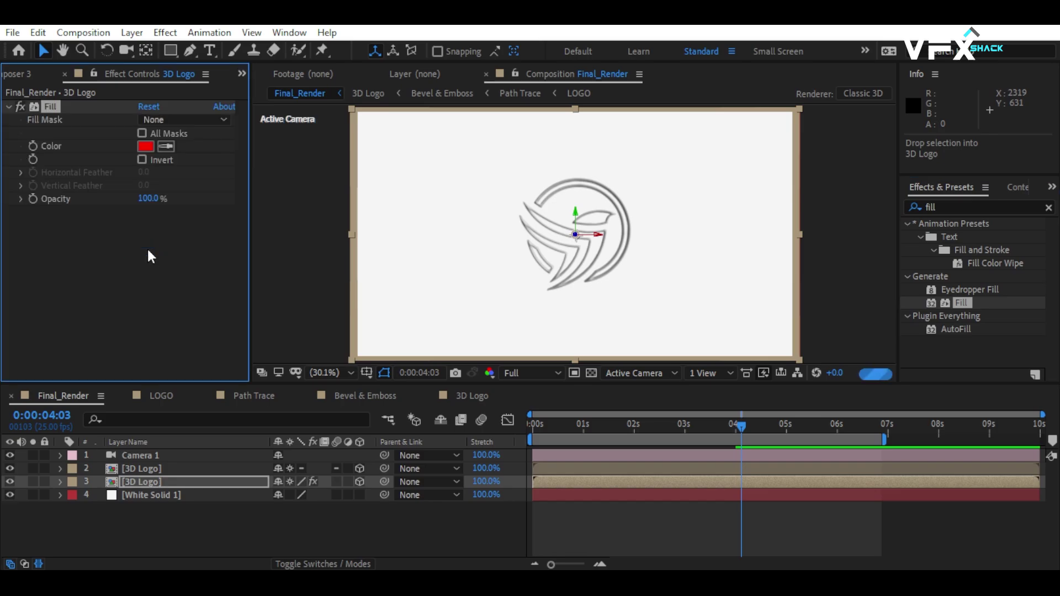
pyautogui.click(145, 147)
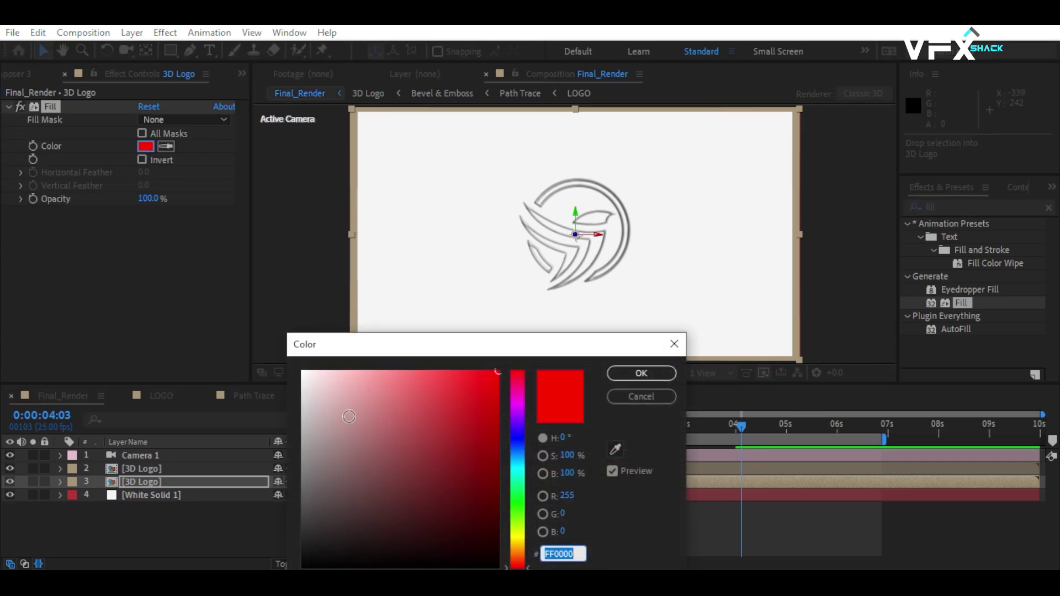
pyautogui.write('000000')
pyautogui.click(642, 373)
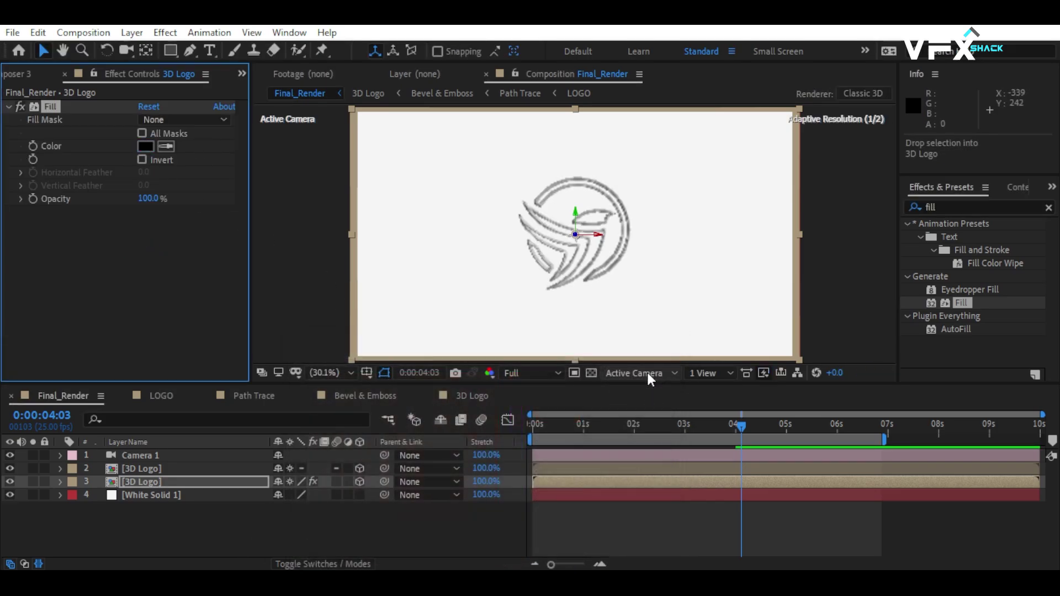
# Apply CC Radial Fast Blur to the black copy with Amount 80
pyautogui.click(930, 207)
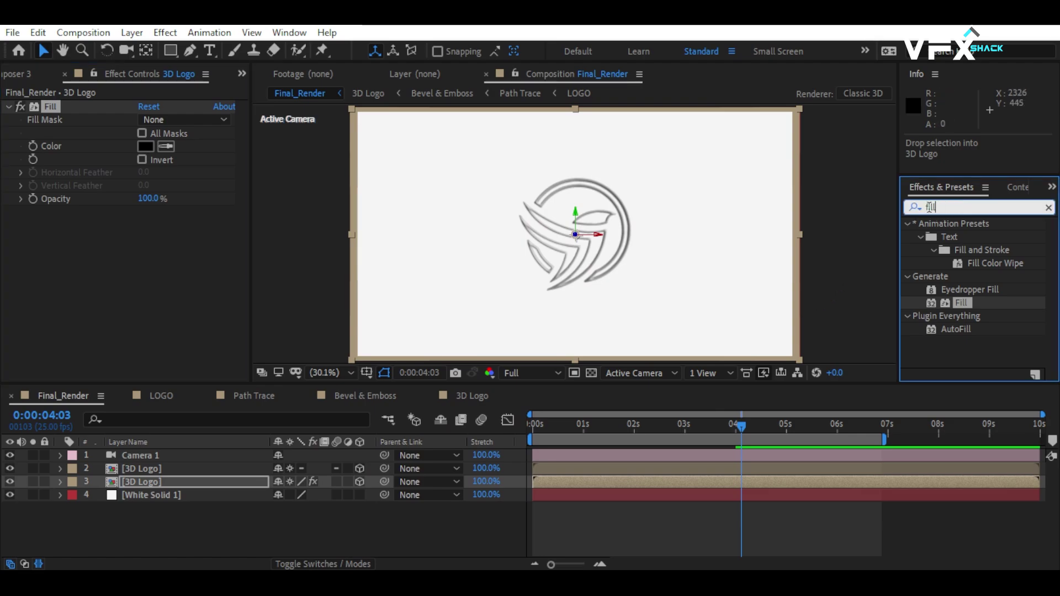
pyautogui.write('radial')
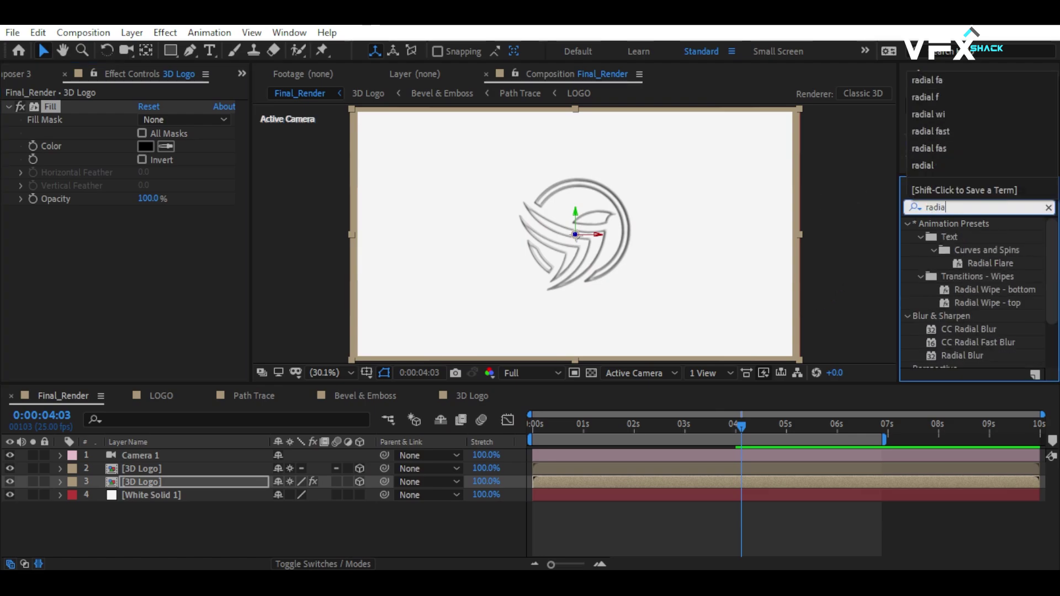
pyautogui.moveTo(978, 342); pyautogui.dragTo(144, 260)
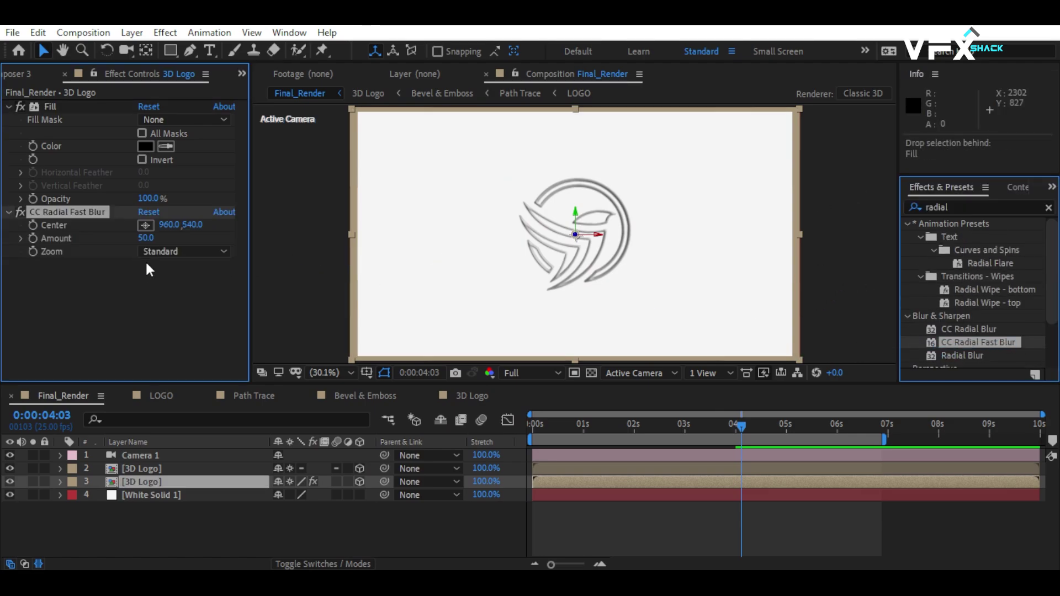
pyautogui.click(146, 238)
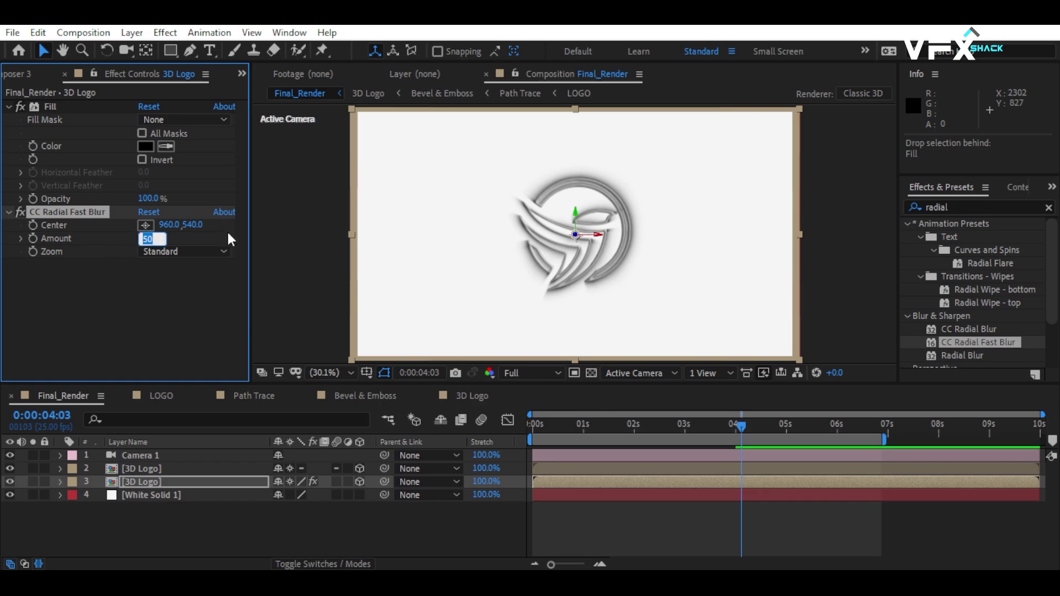
pyautogui.write('80')
pyautogui.click(170, 293)
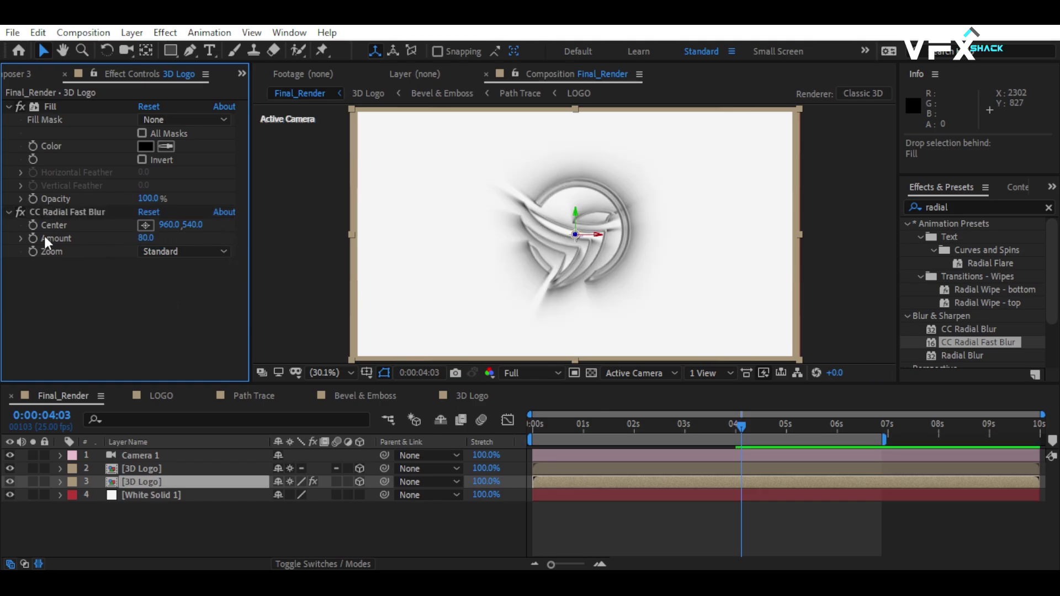
# Place the radial blur's centre at the comp's top-right corner
pyautogui.click(45, 214)
pyautogui.scroll(-1, 571, 247)
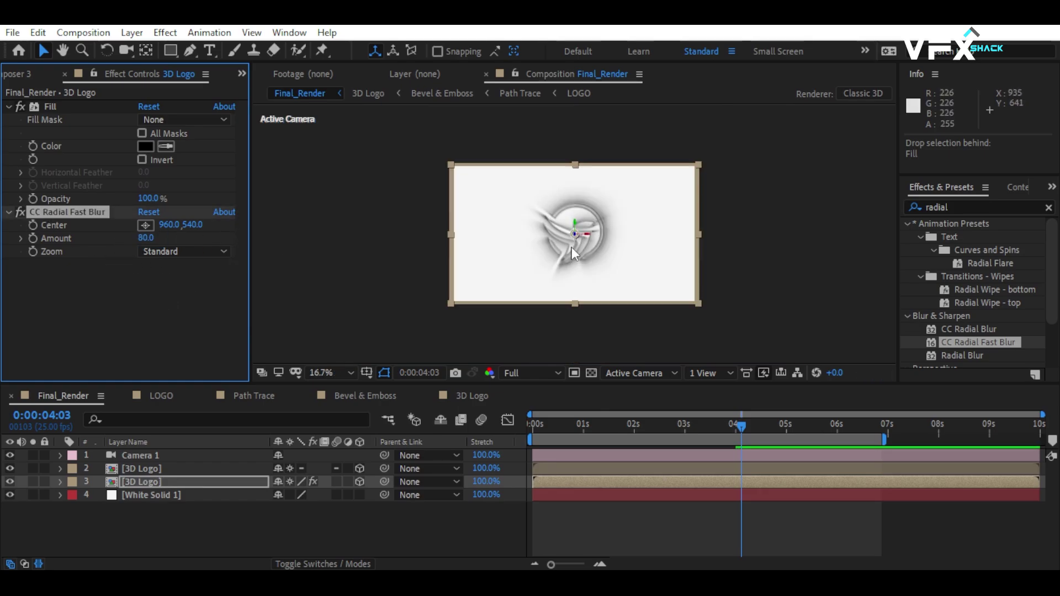
pyautogui.scroll(1, 571, 247)
pyautogui.click(145, 225)
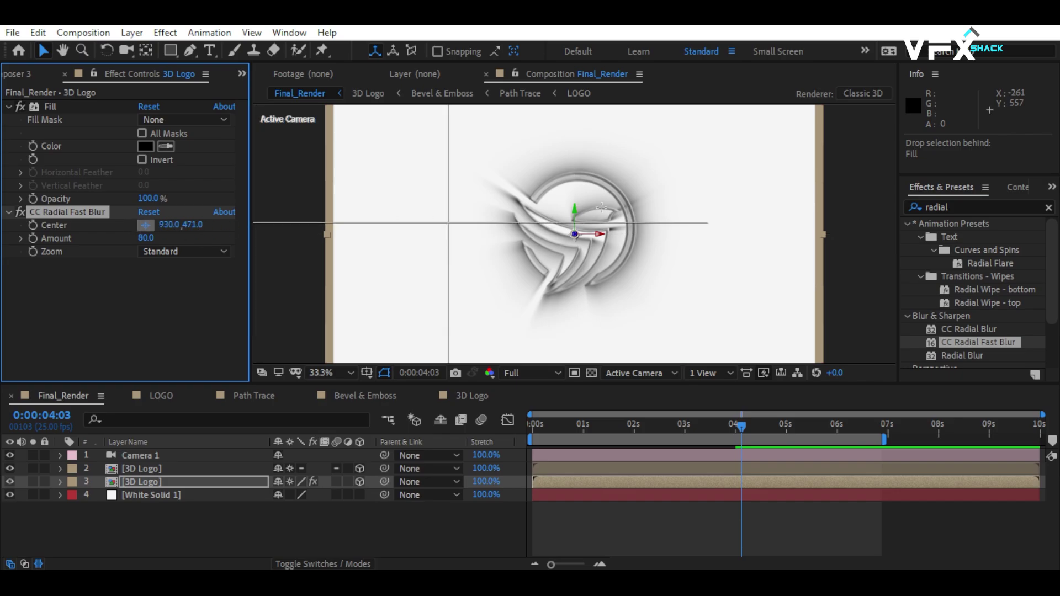
pyautogui.scroll(-2, 781, 108)
pyautogui.click(688, 171)
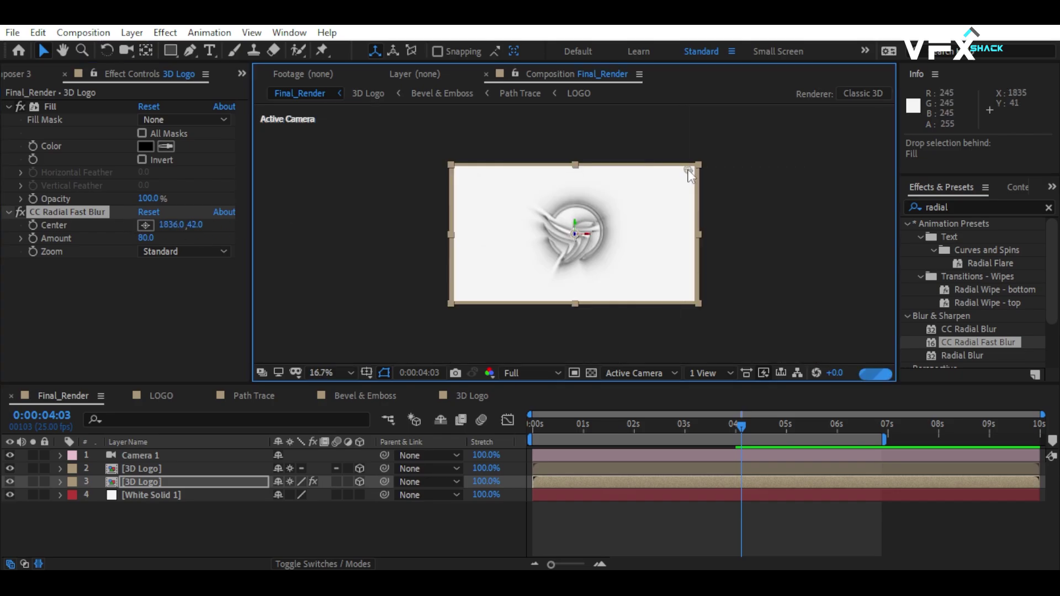
pyautogui.scroll(2, 638, 198)
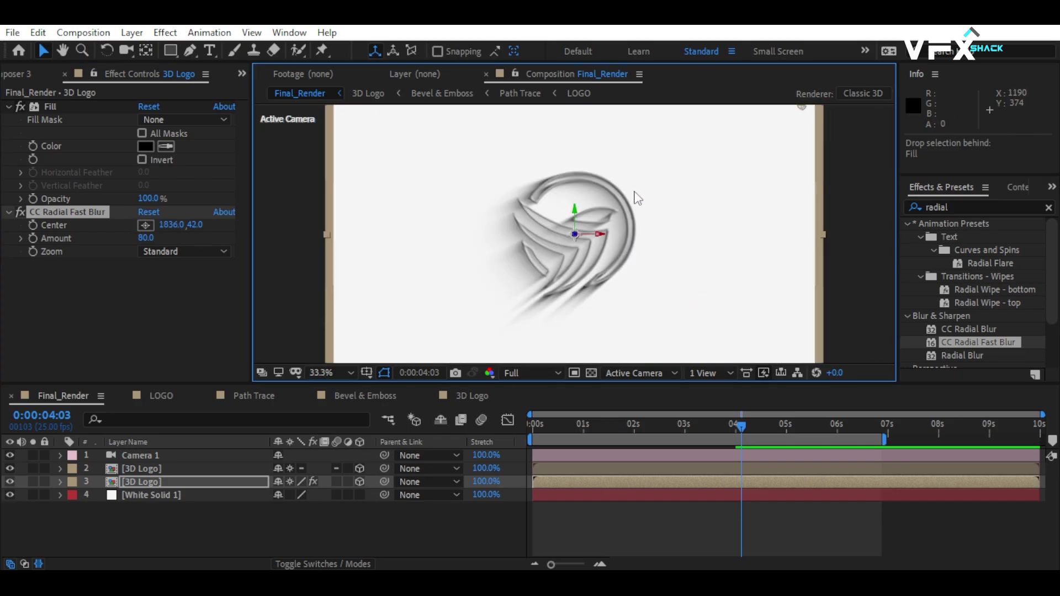
pyautogui.hotkey('shift', '/')
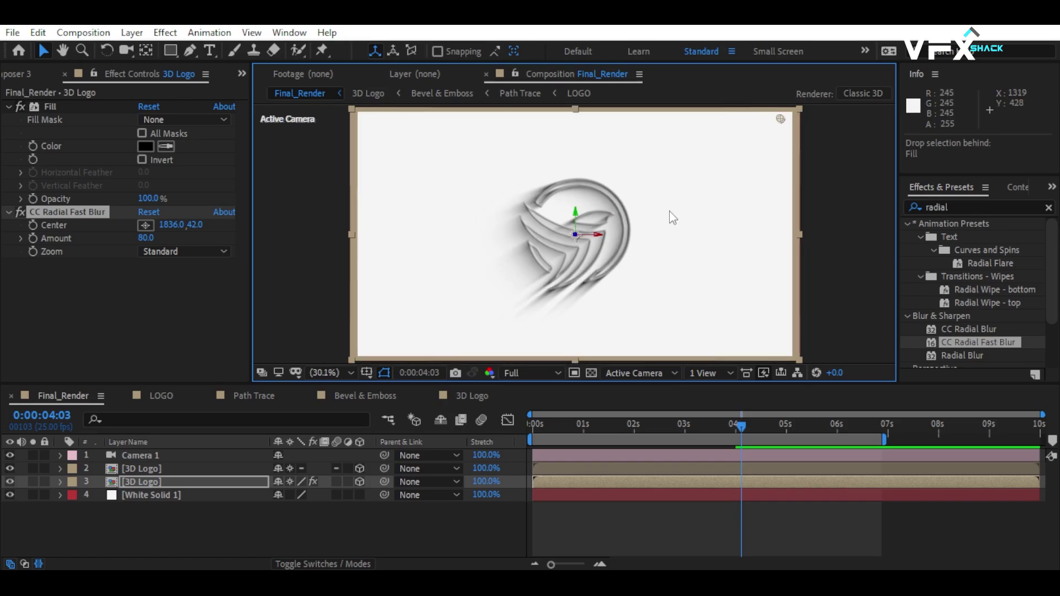
pyautogui.click(850, 239)
# Create a Glass Logo composition containing the LOGO comp
pyautogui.click(62, 74)
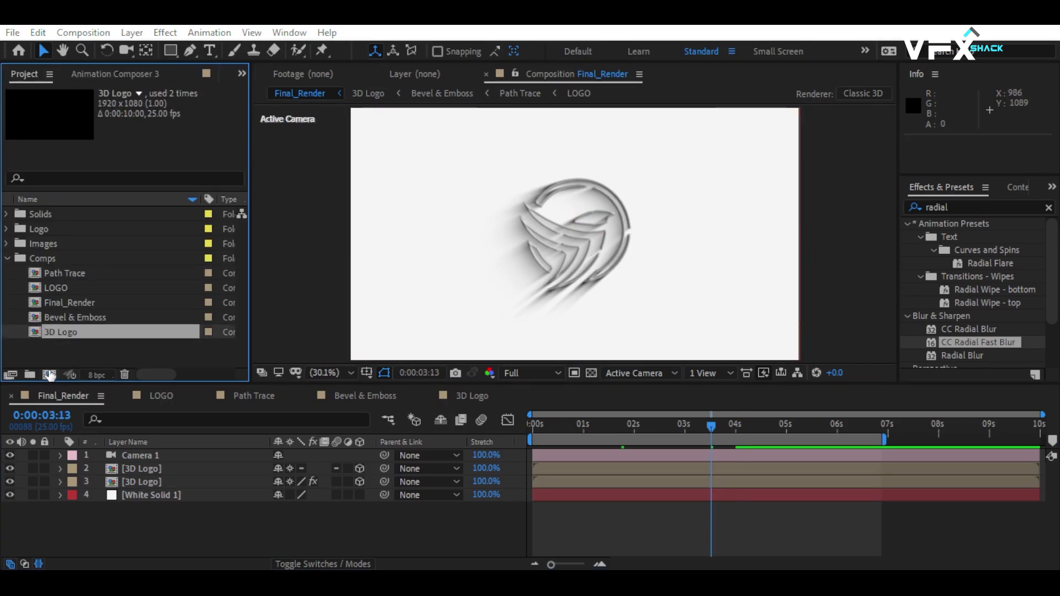
pyautogui.click(50, 375)
pyautogui.write('Glass Logo')
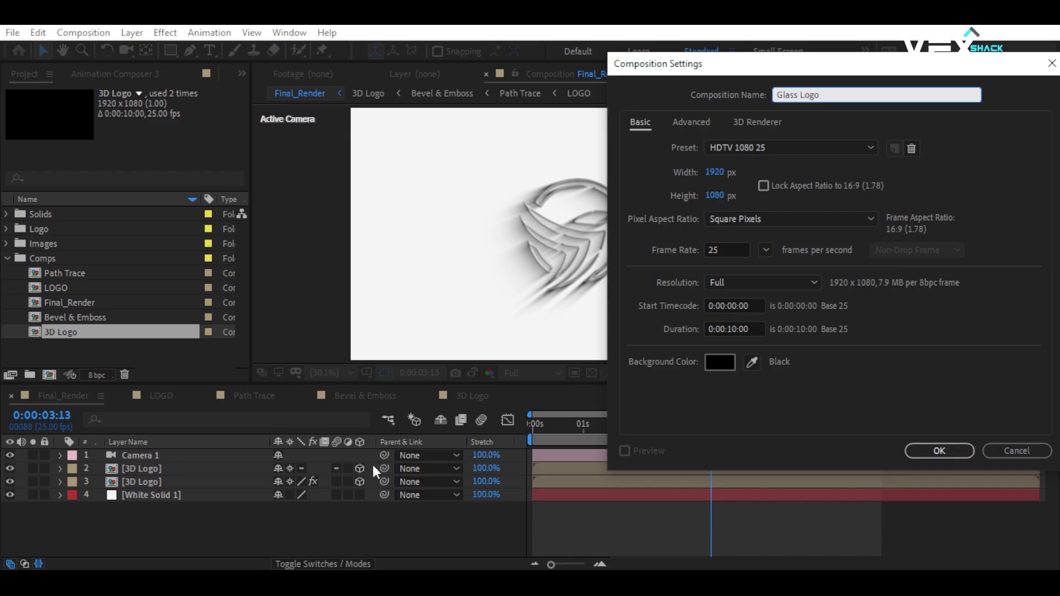
pyautogui.click(909, 452)
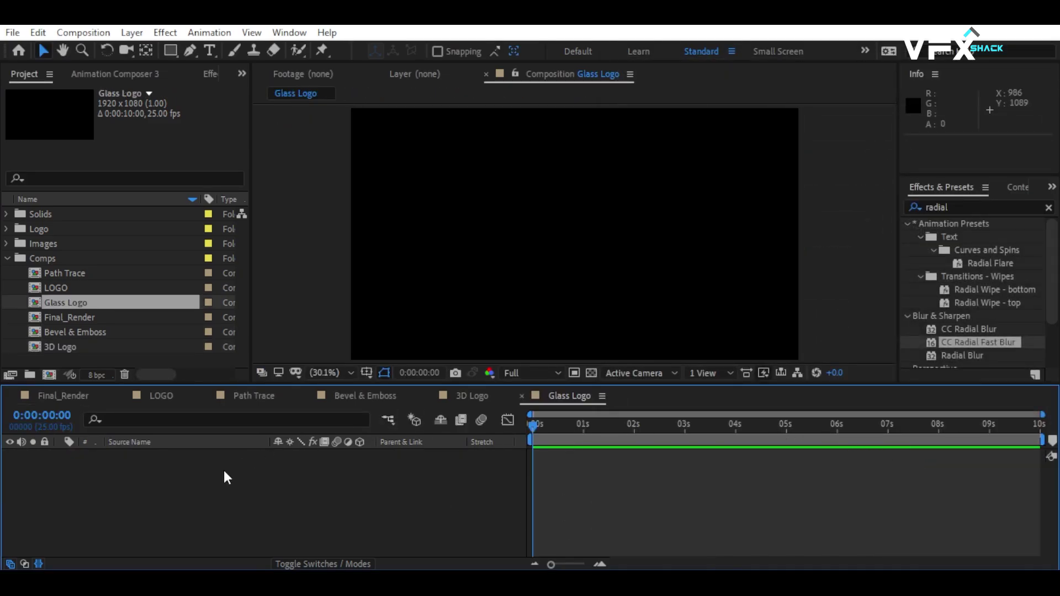
pyautogui.moveTo(47, 288); pyautogui.dragTo(134, 465)
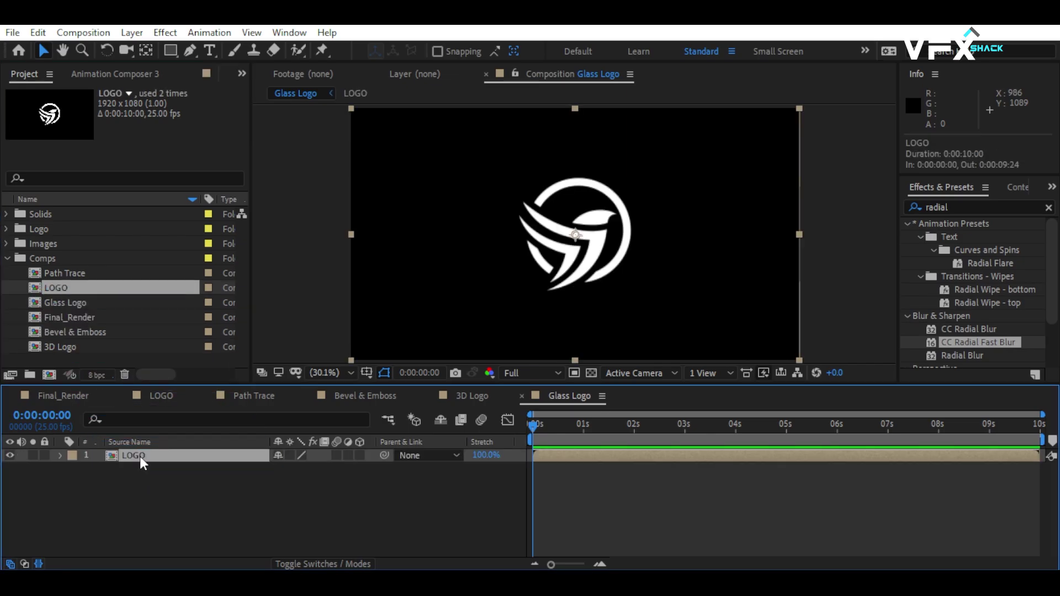
pyautogui.click(162, 469)
# Create a Reflection comp holding the GOLD Texture, scaled up to cover the frame
pyautogui.click(48, 375)
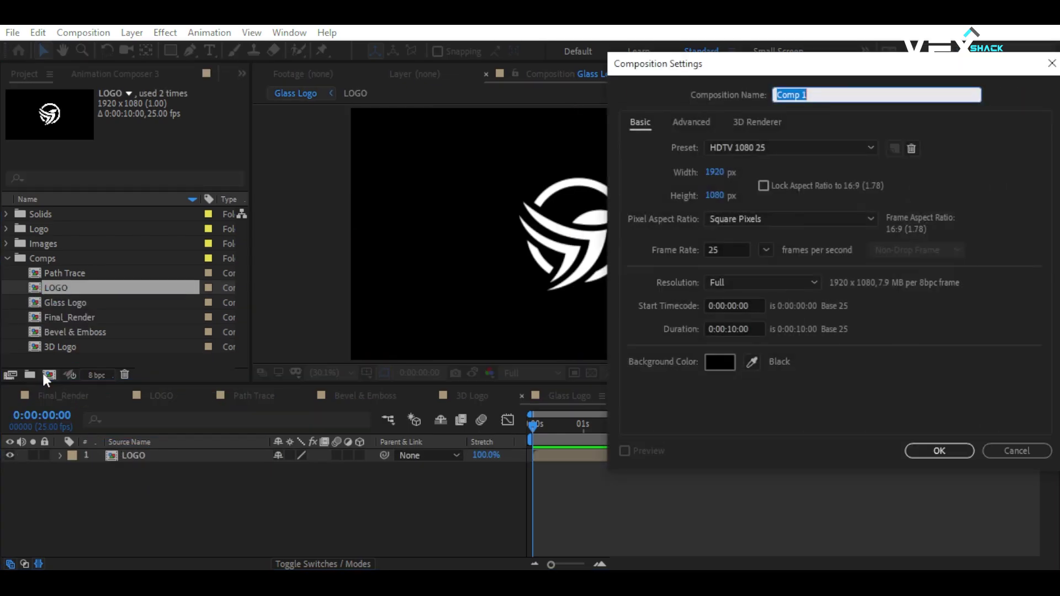
pyautogui.write('Reflection')
pyautogui.click(939, 451)
pyautogui.click(7, 243)
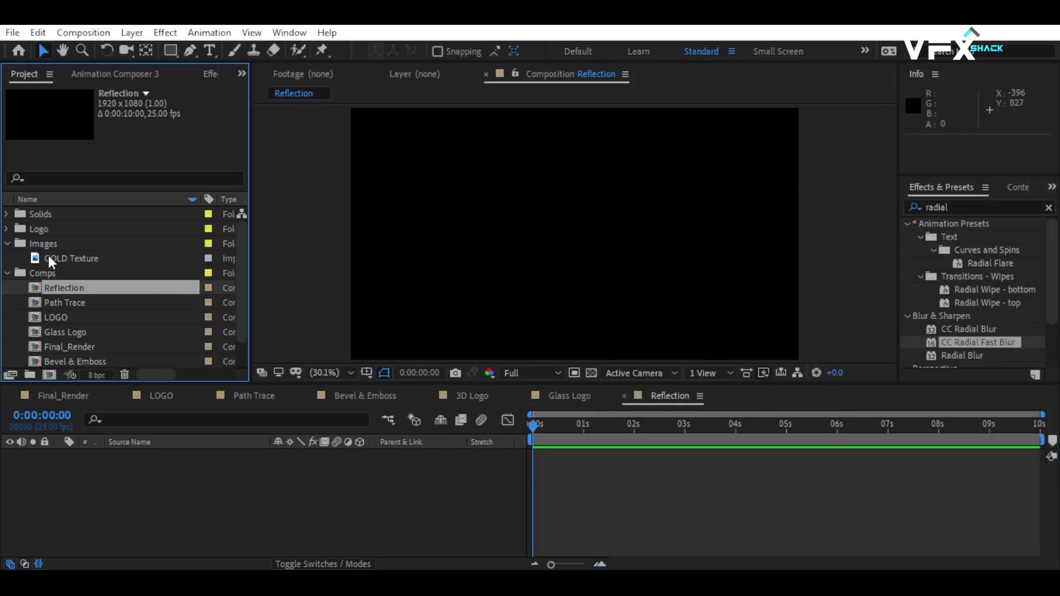
pyautogui.moveTo(72, 258); pyautogui.dragTo(133, 538)
pyautogui.press('s')
pyautogui.moveTo(298, 468)
pyautogui.mouseDown()
pyautogui.moveTo(313, 467)
pyautogui.moveTo(221, 418)
pyautogui.mouseUp()
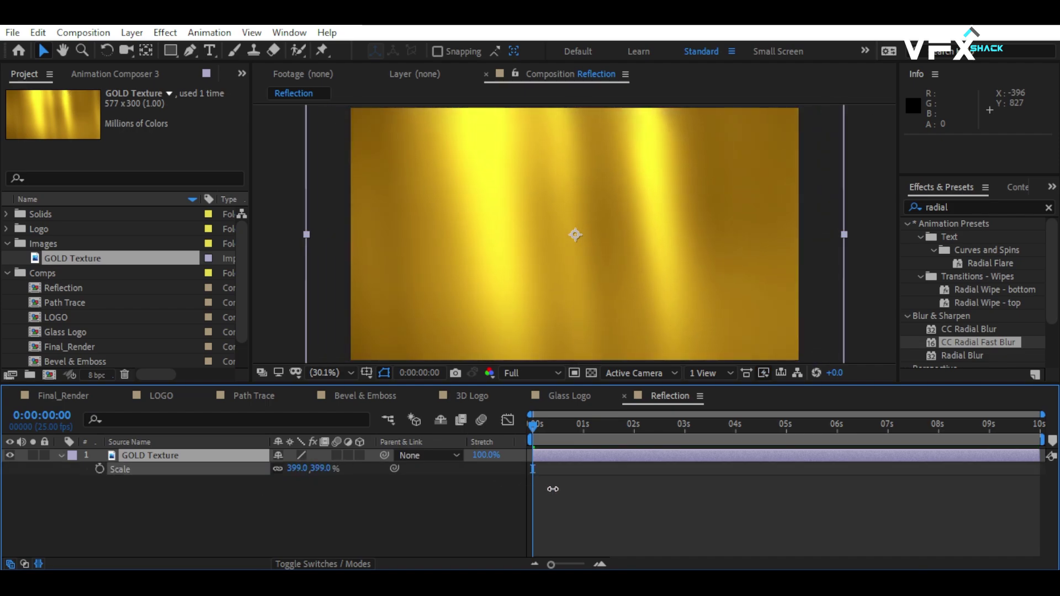
# Add Reflection to Glass Logo under LOGO with Alpha Matte "LOGO" track matte
pyautogui.click(587, 397)
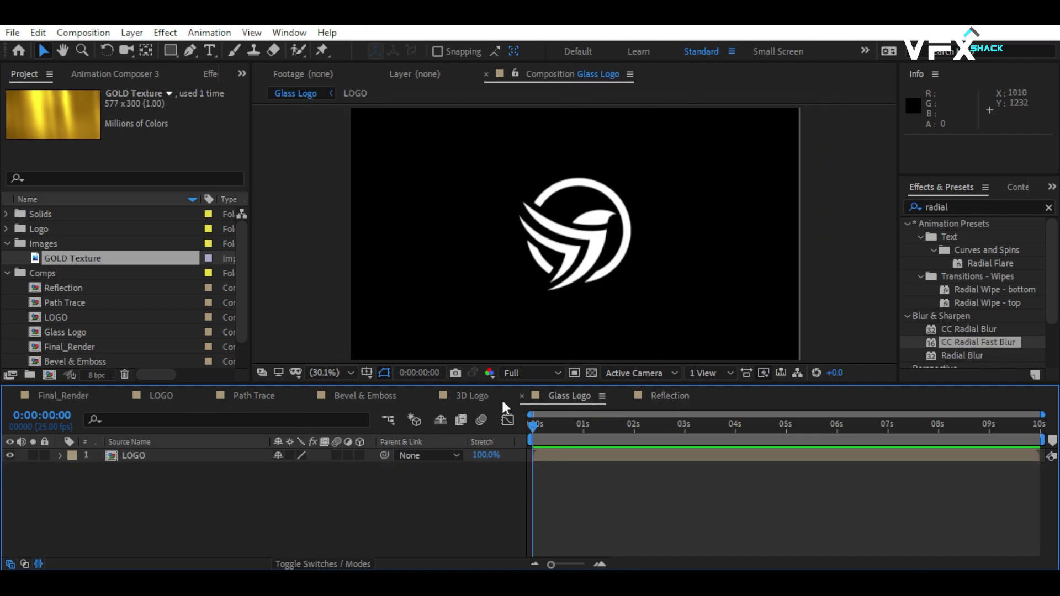
pyautogui.click(8, 241)
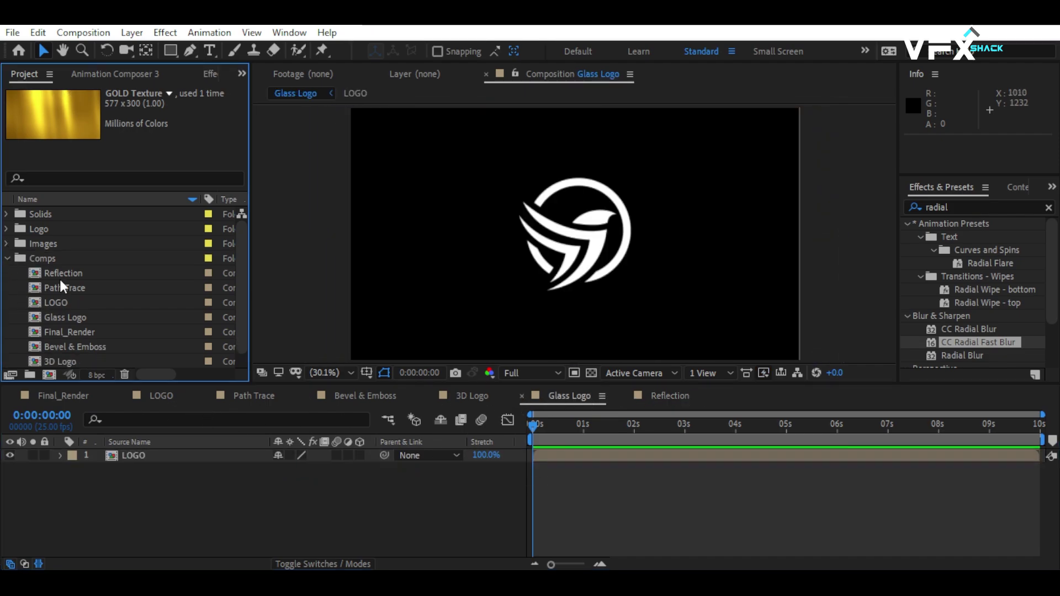
pyautogui.moveTo(59, 272); pyautogui.dragTo(130, 518)
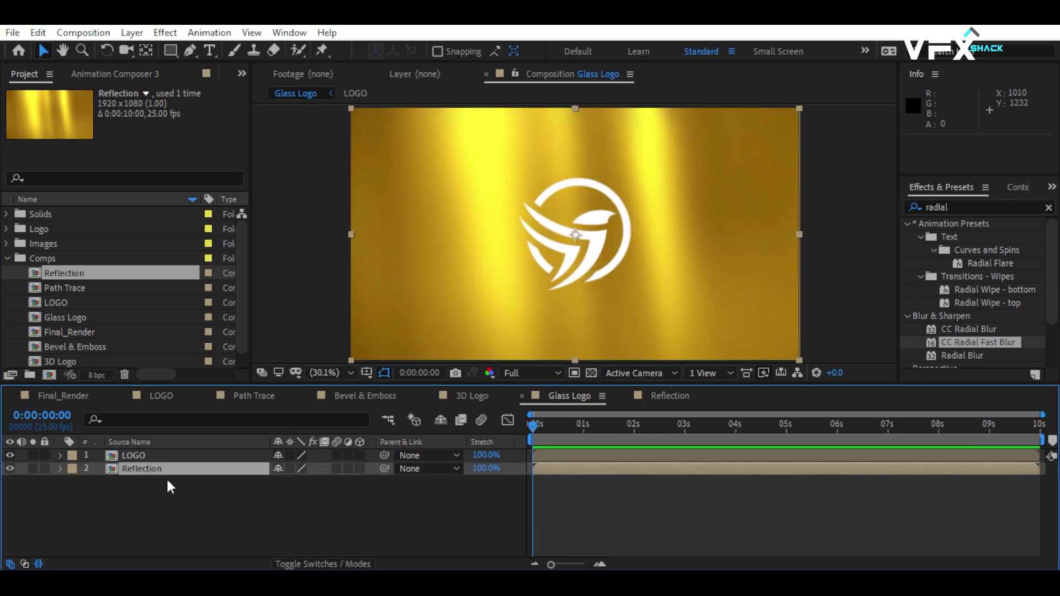
pyautogui.click(301, 563)
pyautogui.click(371, 470)
pyautogui.click(385, 506)
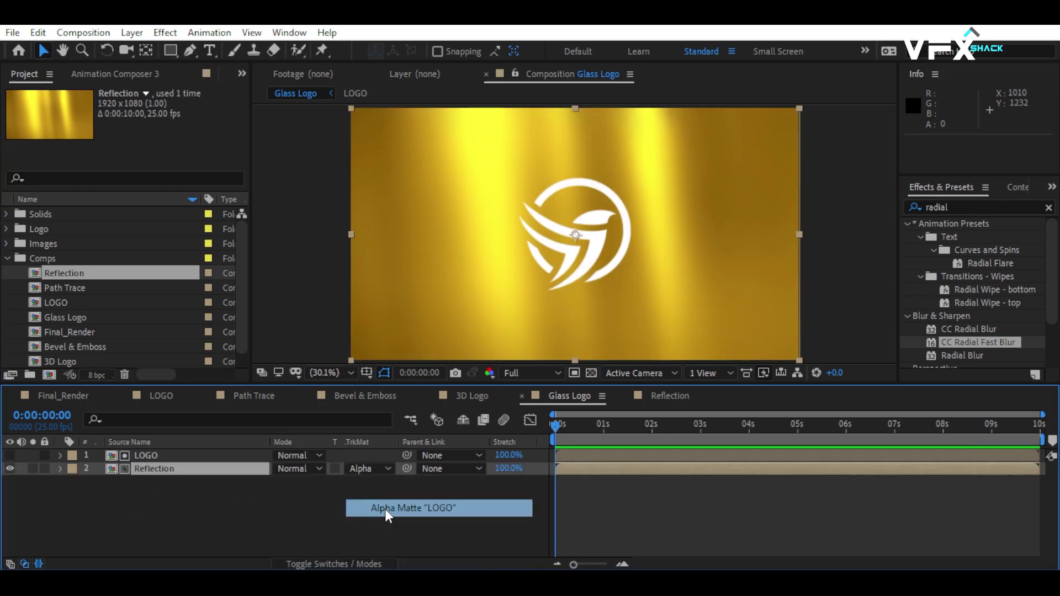
pyautogui.click(49, 374)
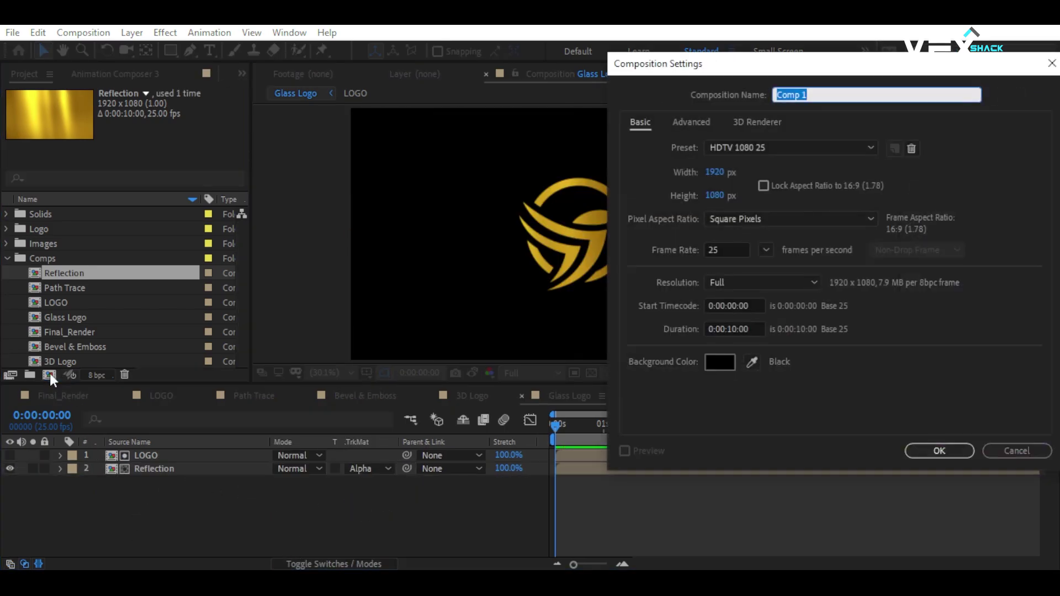
# Create a Bump Map comp containing LOGO with the Find Edges effect applied
pyautogui.write('Bum')
pyautogui.press('Return')
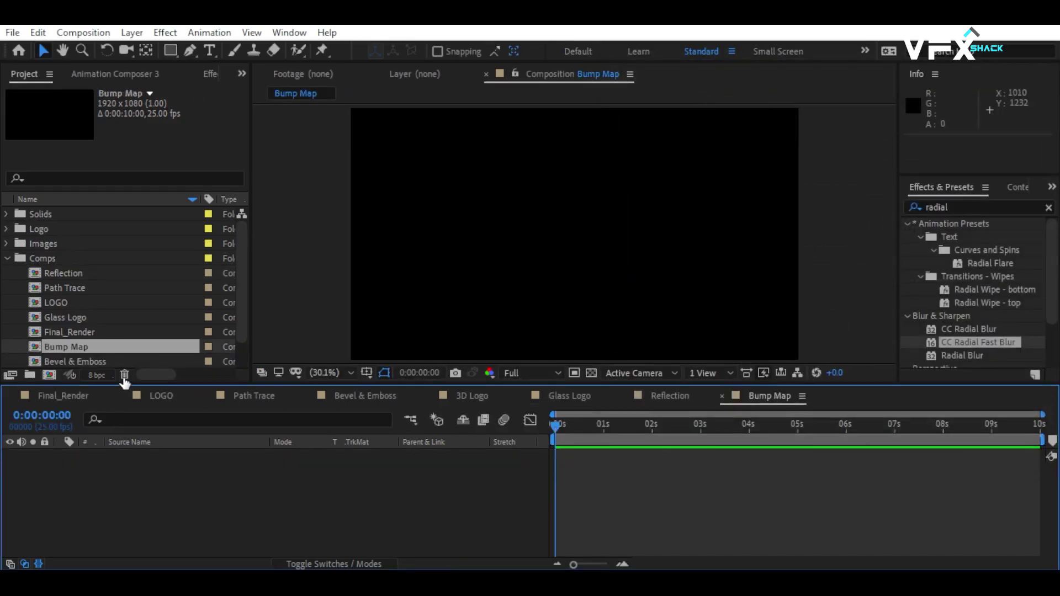
pyautogui.moveTo(45, 299); pyautogui.dragTo(168, 511)
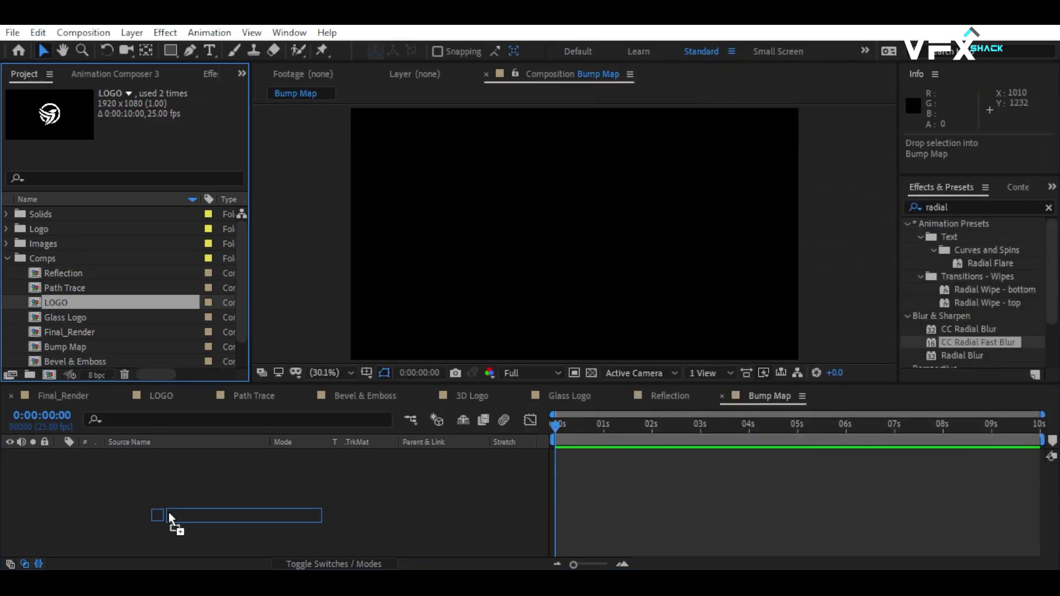
pyautogui.doubleClick(984, 206)
pyautogui.write('find')
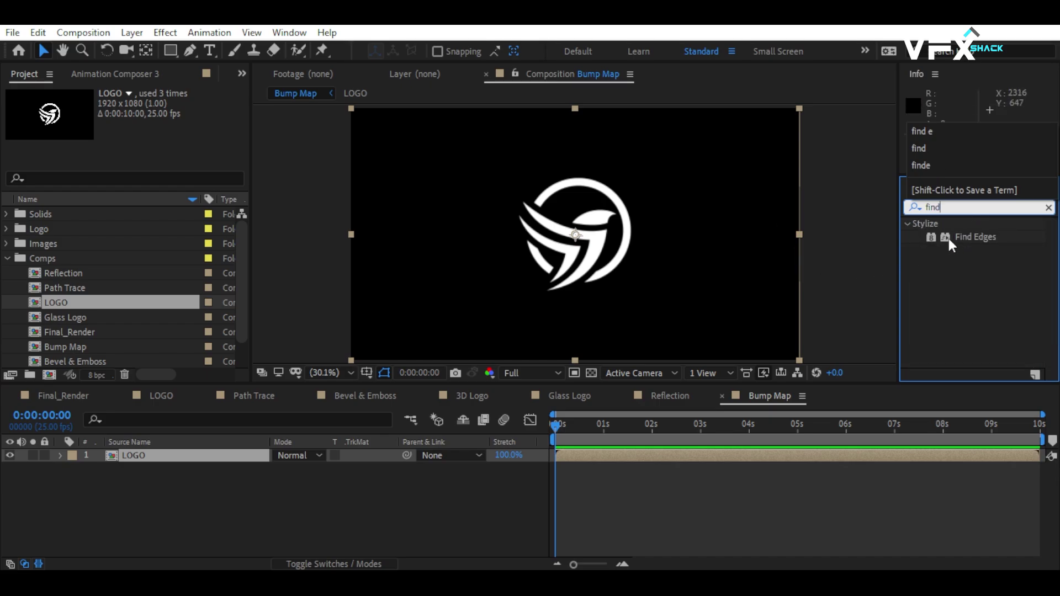
pyautogui.moveTo(948, 238); pyautogui.dragTo(206, 458)
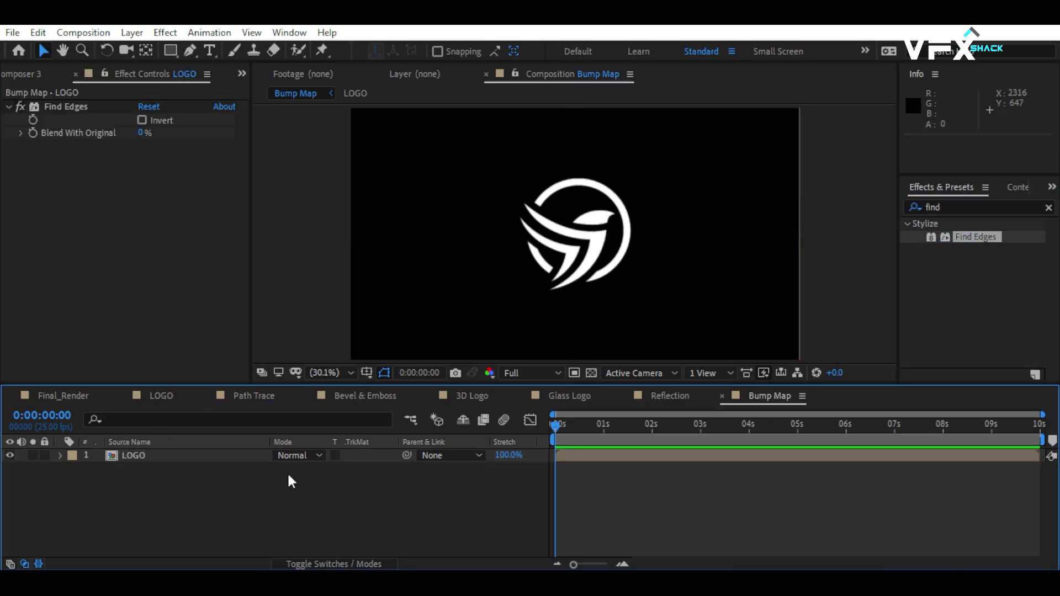
pyautogui.click(591, 372)
pyautogui.press('/')
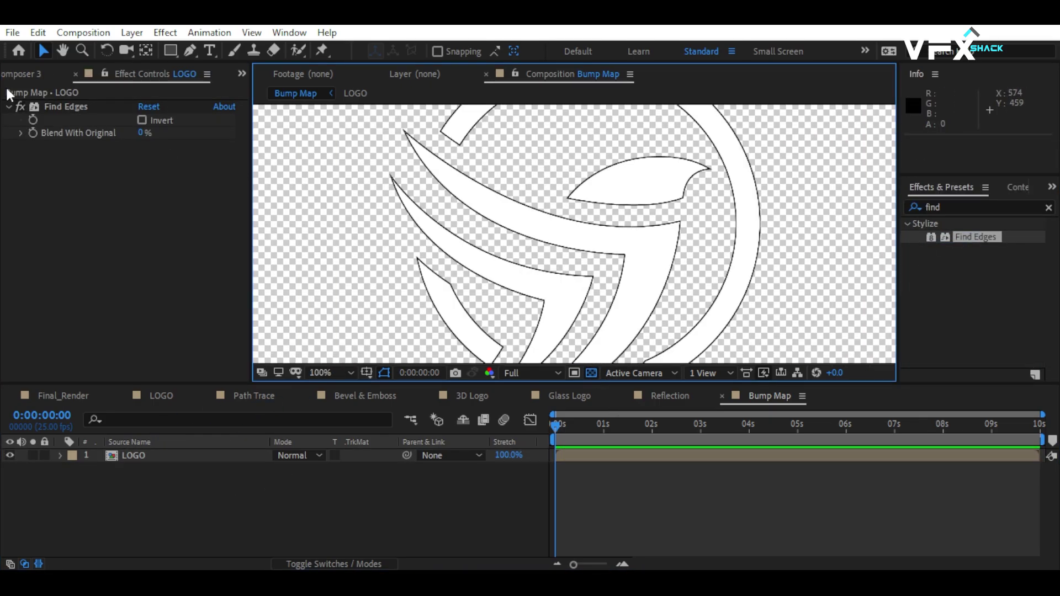
pyautogui.click(20, 107)
pyautogui.click(20, 107)
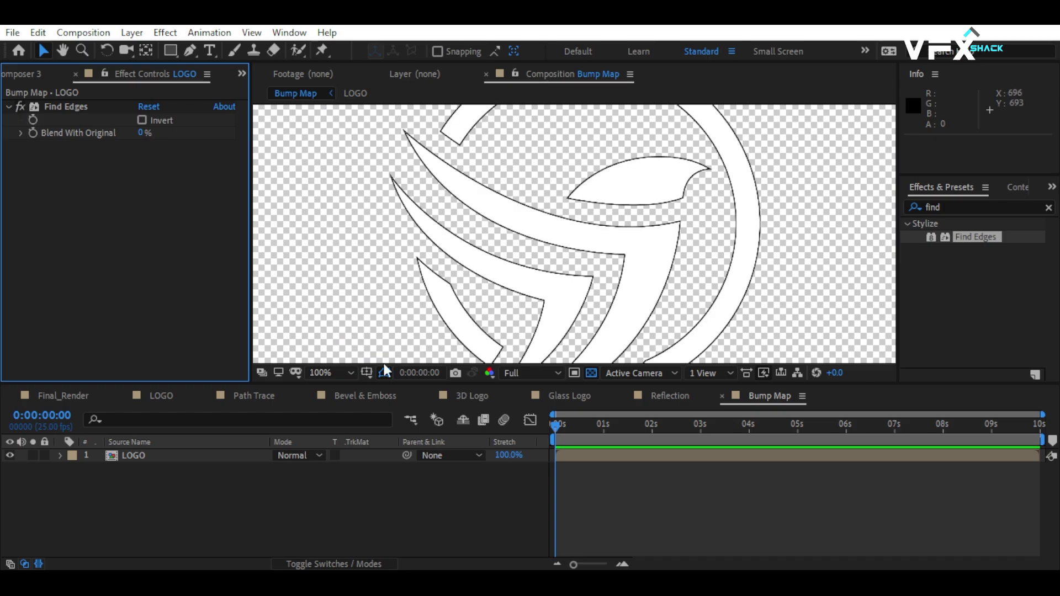
# Add Bump Map to Glass Logo below Reflection, hide it, and select Reflection
pyautogui.click(574, 395)
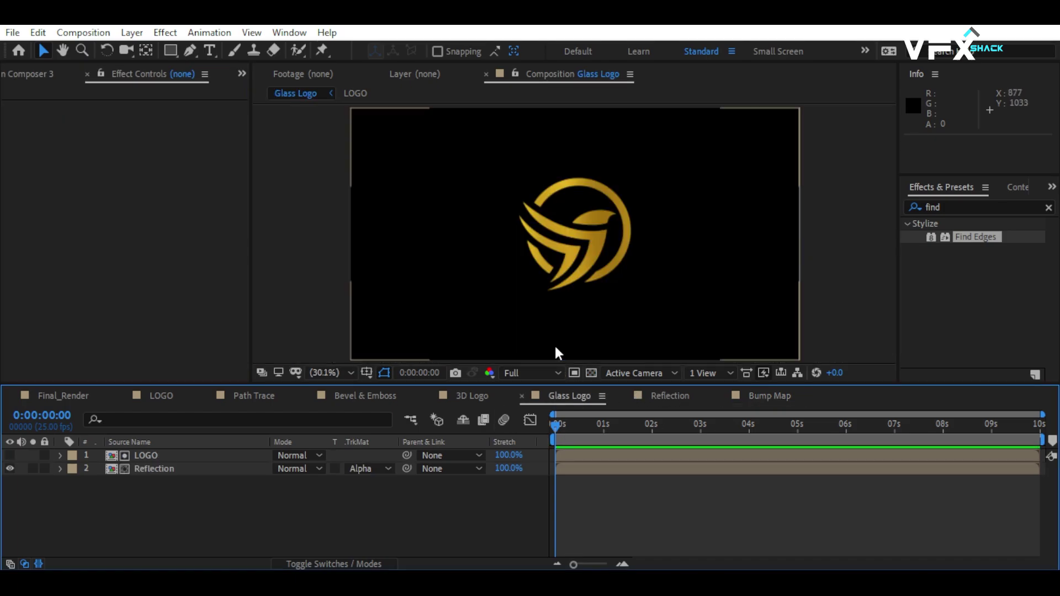
pyautogui.hotkey('ctrl', '0')
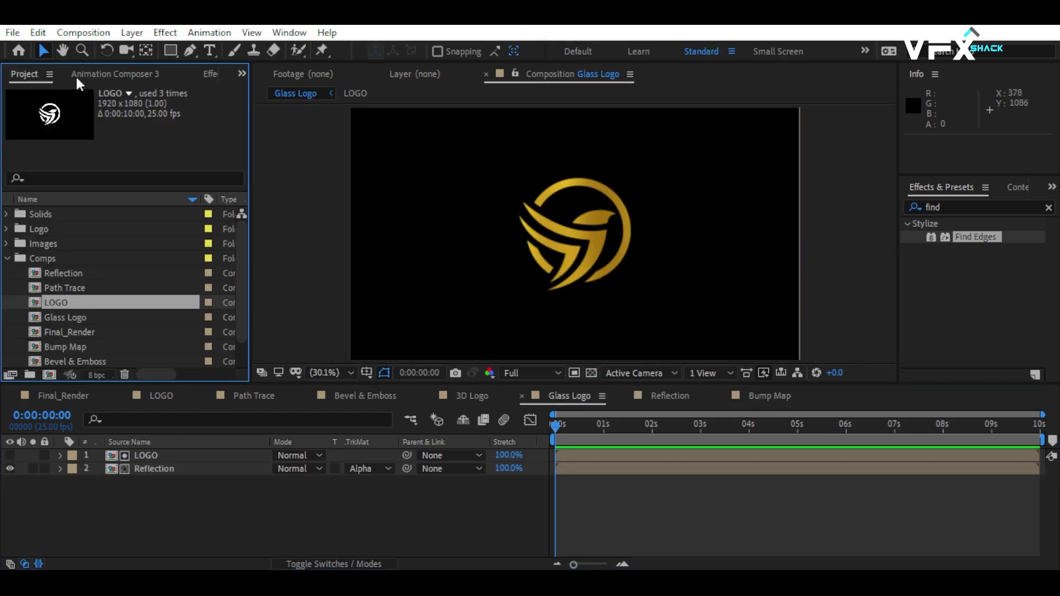
pyautogui.scroll(-2, 88, 358)
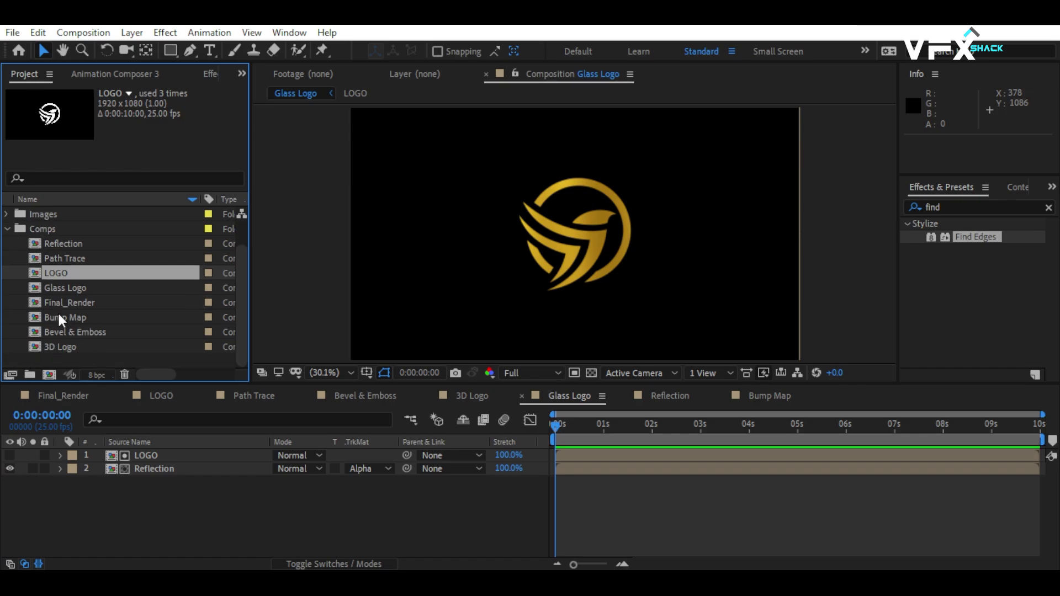
pyautogui.moveTo(50, 316); pyautogui.dragTo(135, 507)
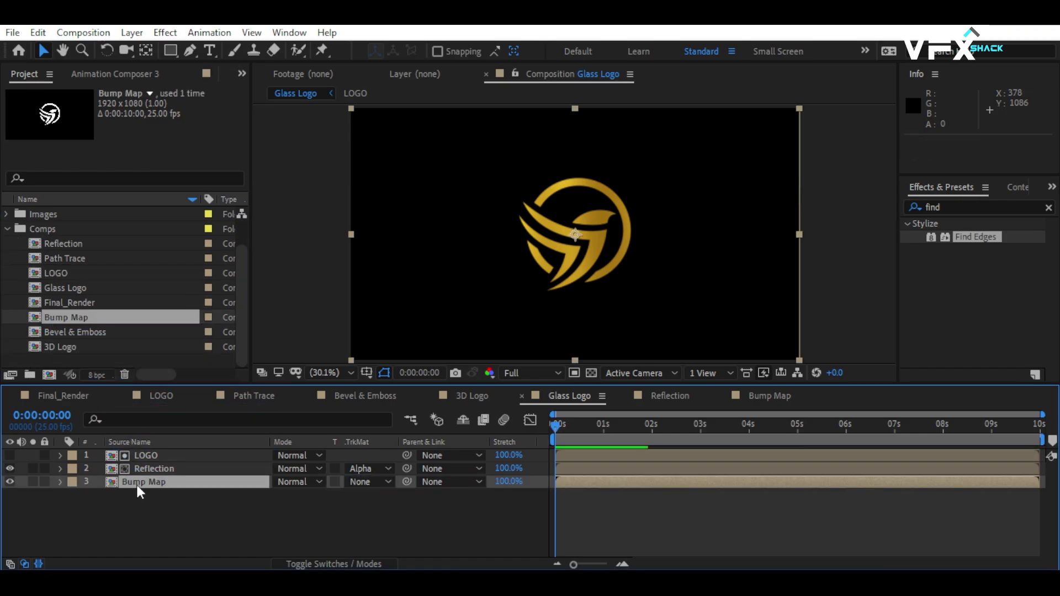
pyautogui.click(10, 481)
pyautogui.click(173, 469)
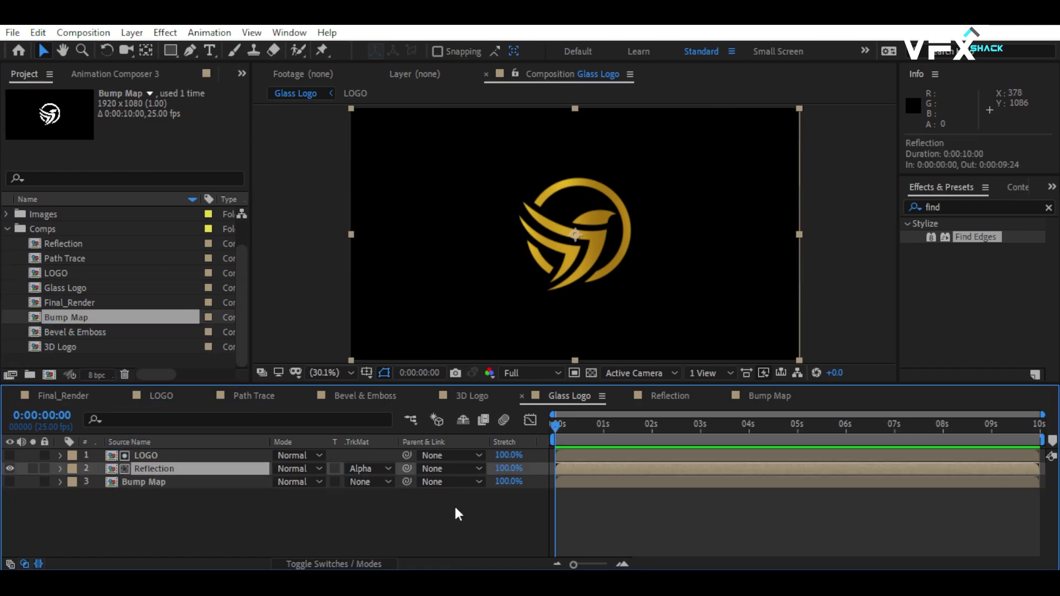
pyautogui.hotkey('ctrl', '5')
# Add CC Glass to Reflection using Bump Map, Softness 50, Height 100, Displacement 10
pyautogui.write('glass')
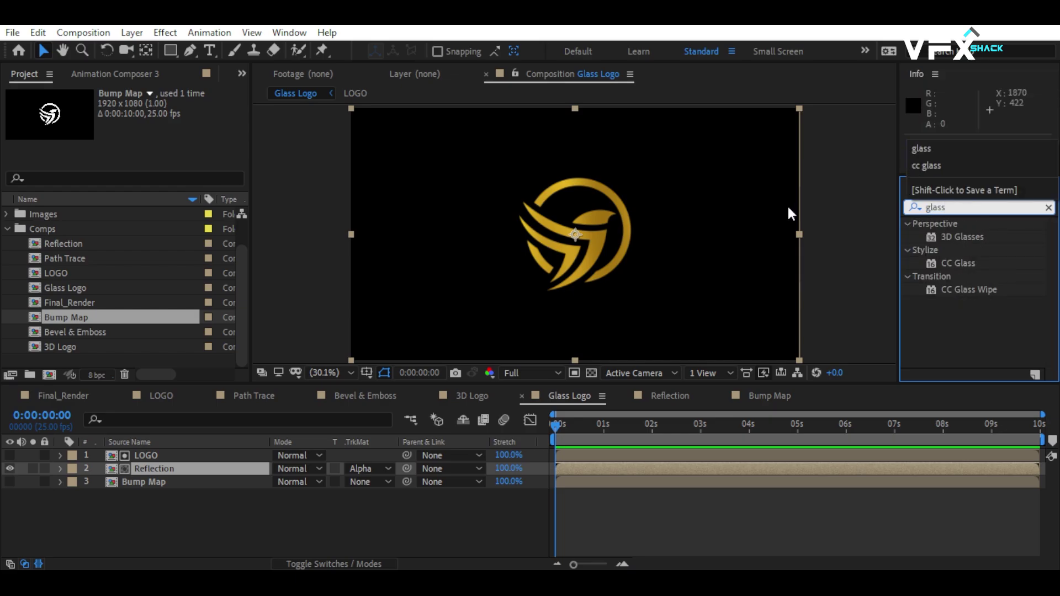
pyautogui.moveTo(959, 263); pyautogui.dragTo(204, 470)
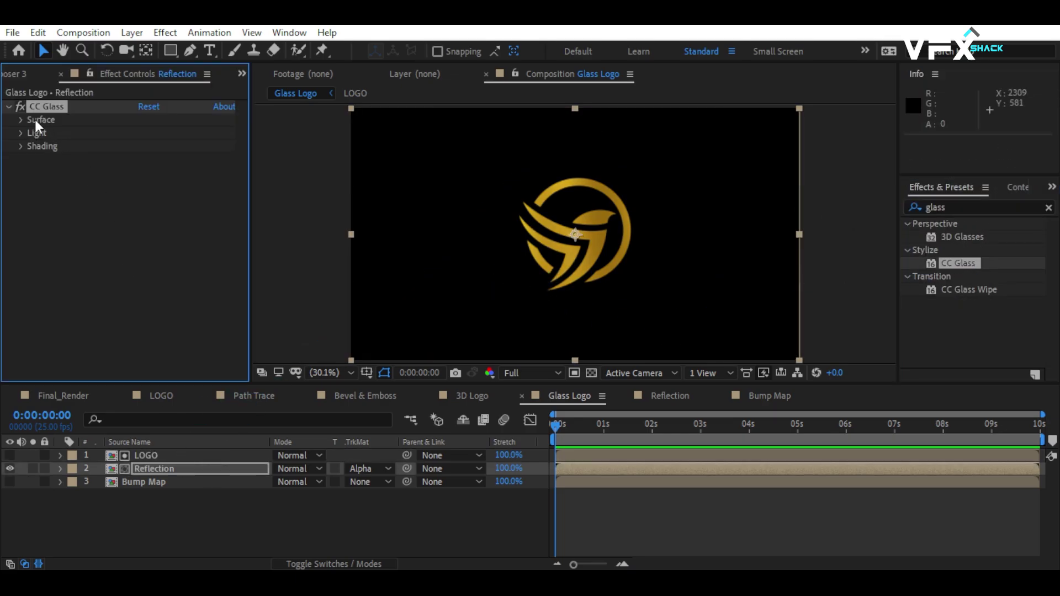
pyautogui.click(21, 120)
pyautogui.press('/')
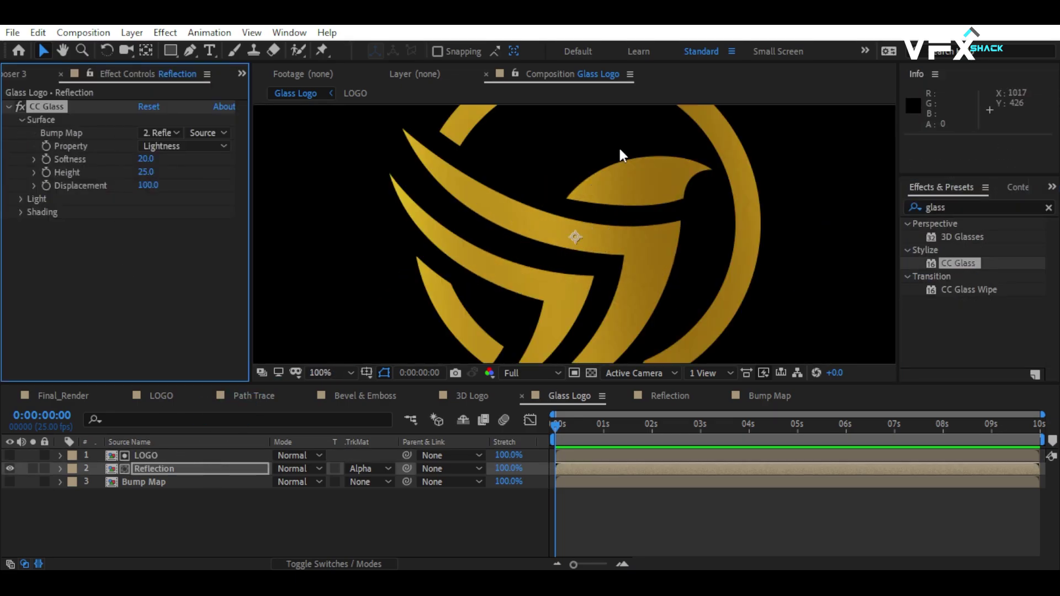
pyautogui.click(180, 136)
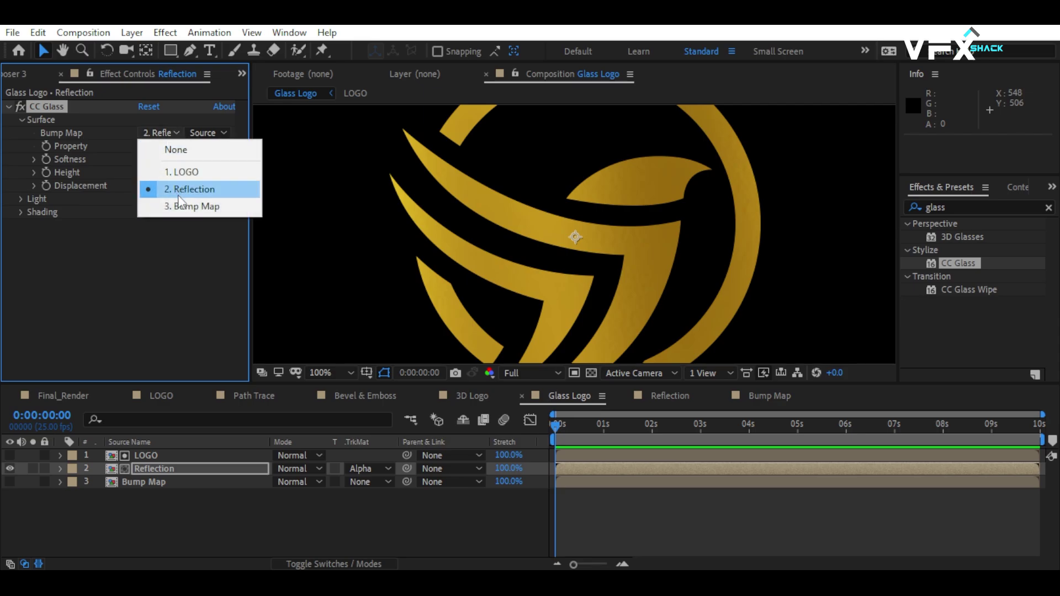
pyautogui.click(184, 208)
pyautogui.click(148, 159)
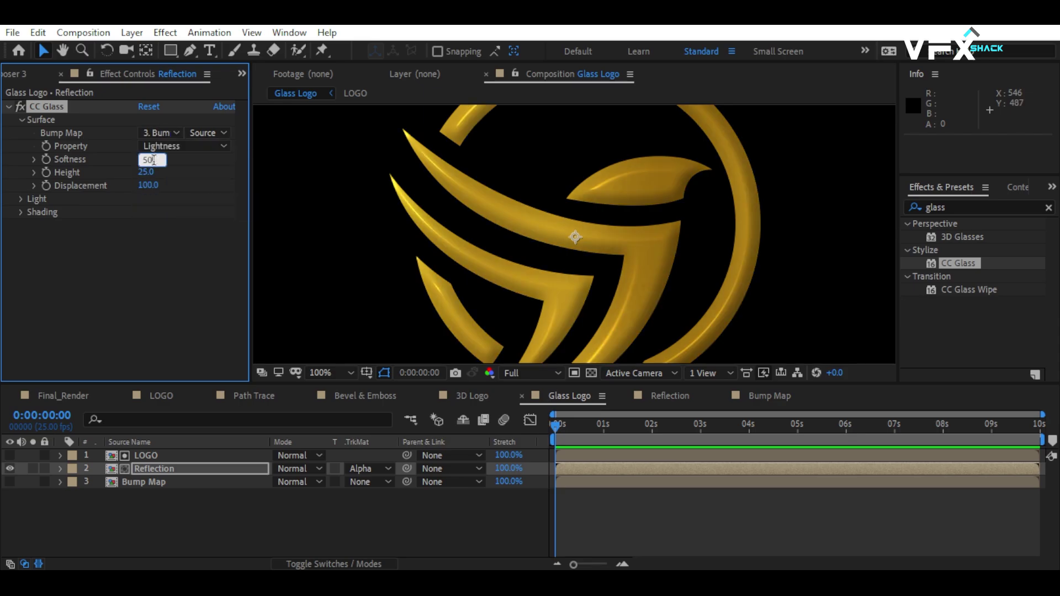
pyautogui.press('Tab')
pyautogui.write('1')
pyautogui.press('Tab')
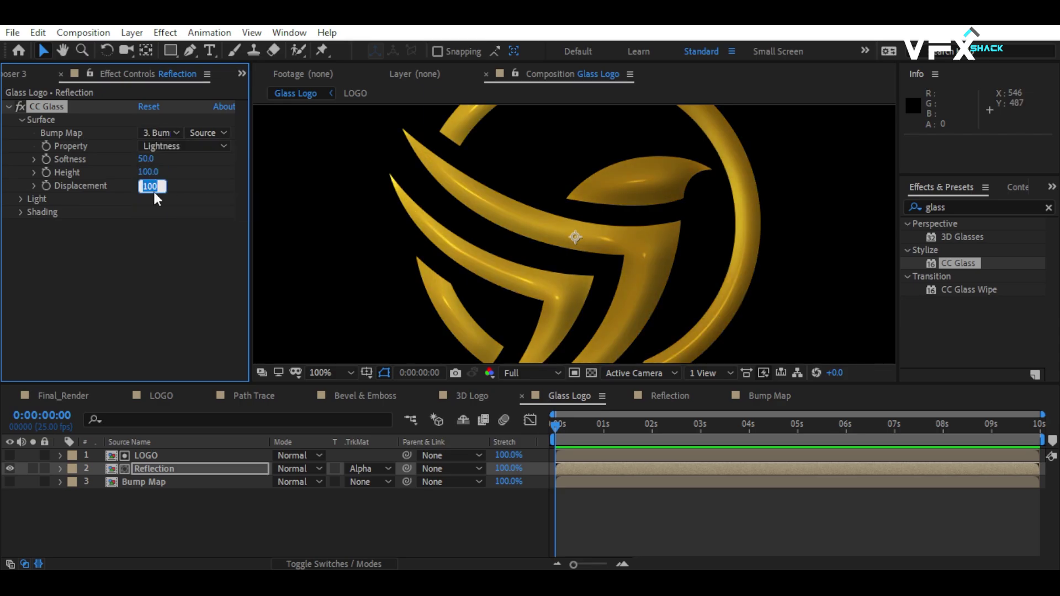
pyautogui.write('10')
pyautogui.press('Return')
# Add CC Blobbylize to Reflection with Blob Layer Bump Map and Softness 10
pyautogui.click(972, 207)
pyautogui.write('b')
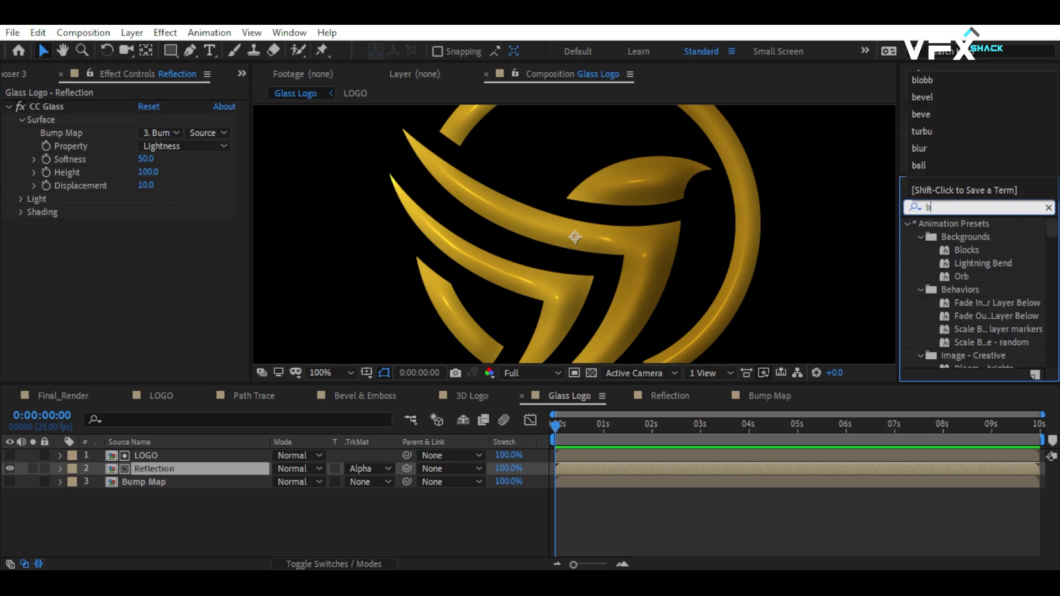
pyautogui.write('lob')
pyautogui.moveTo(966, 276); pyautogui.dragTo(132, 290)
pyautogui.click(22, 238)
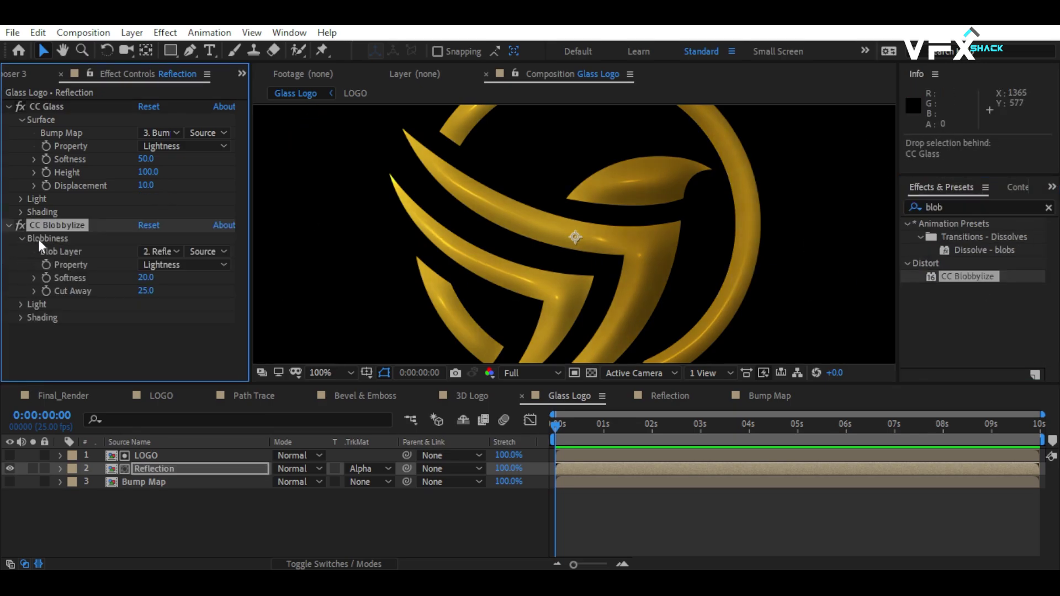
pyautogui.click(161, 251)
pyautogui.click(183, 322)
pyautogui.click(146, 277)
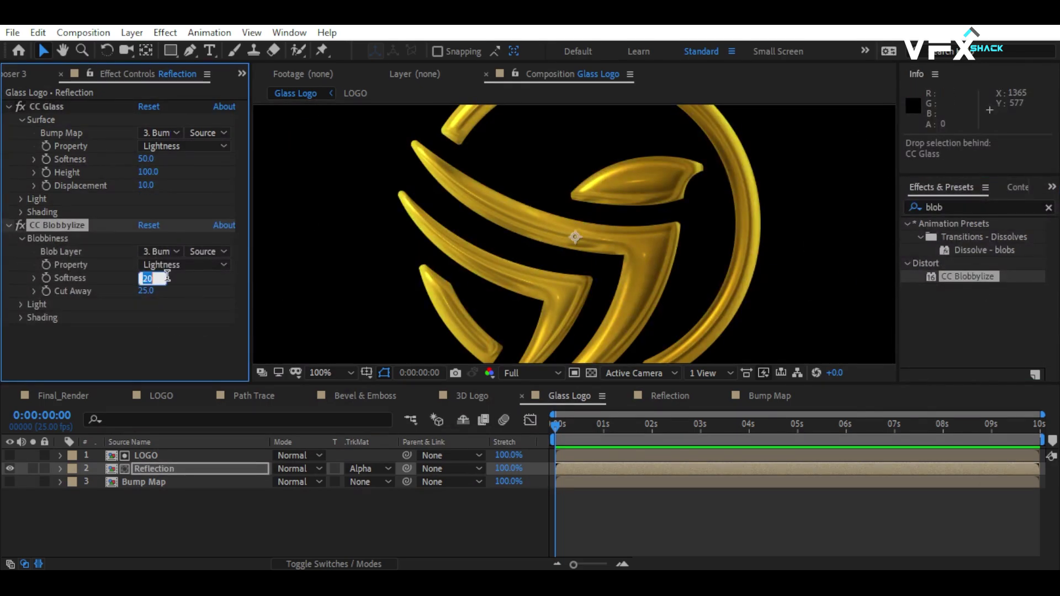
pyautogui.write('10')
pyautogui.press('Return')
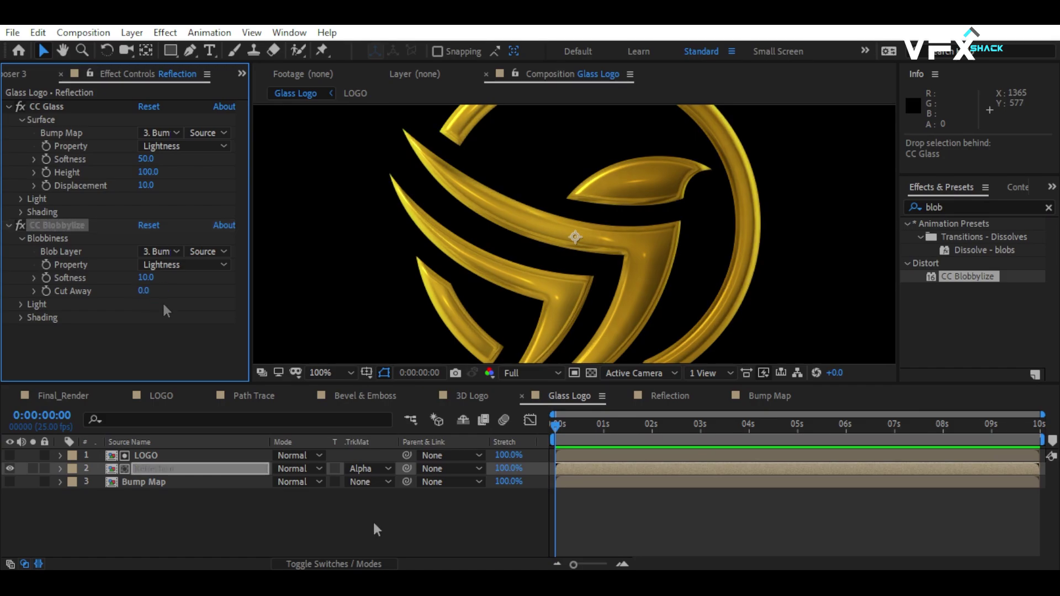
# Add Glass Logo to Final_Render as a 3D layer, parenting it and the lower 3D Logo to layer 3
pyautogui.click(48, 394)
pyautogui.click(39, 73)
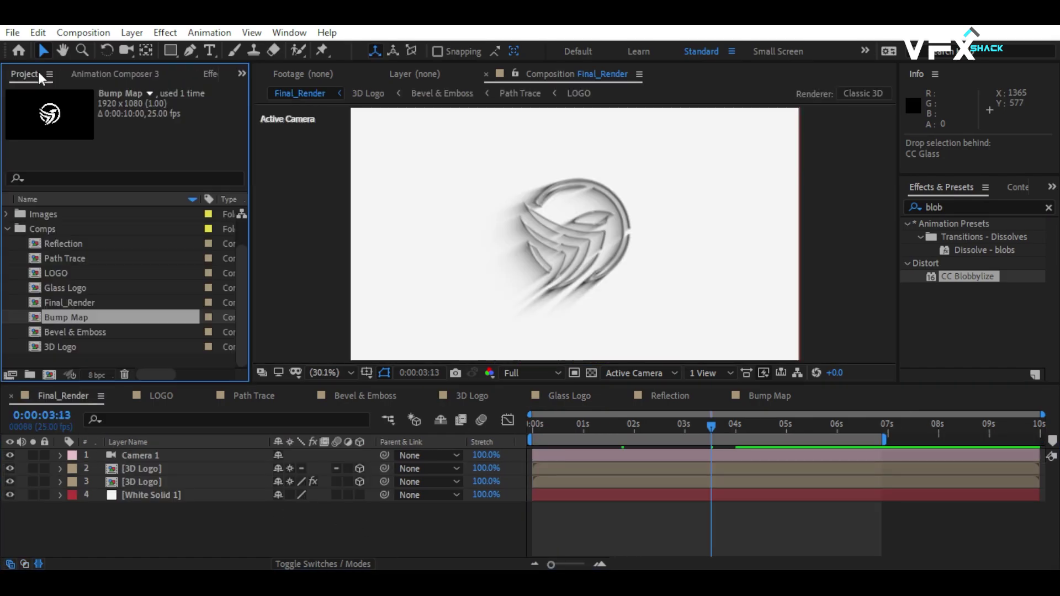
pyautogui.moveTo(64, 287)
pyautogui.mouseDown()
pyautogui.moveTo(135, 422)
pyautogui.moveTo(141, 460)
pyautogui.mouseUp()
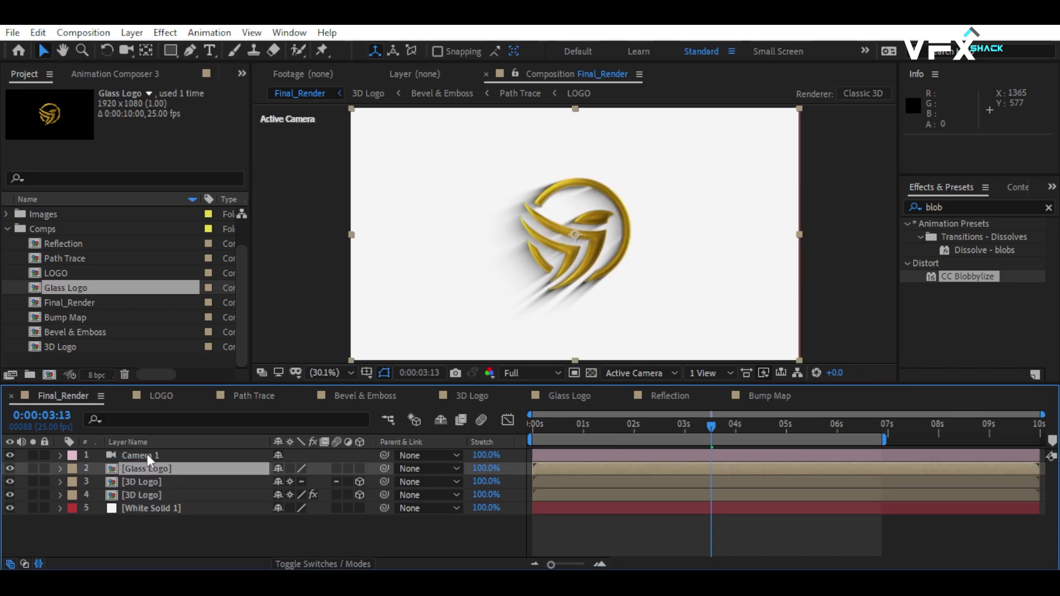
pyautogui.click(359, 468)
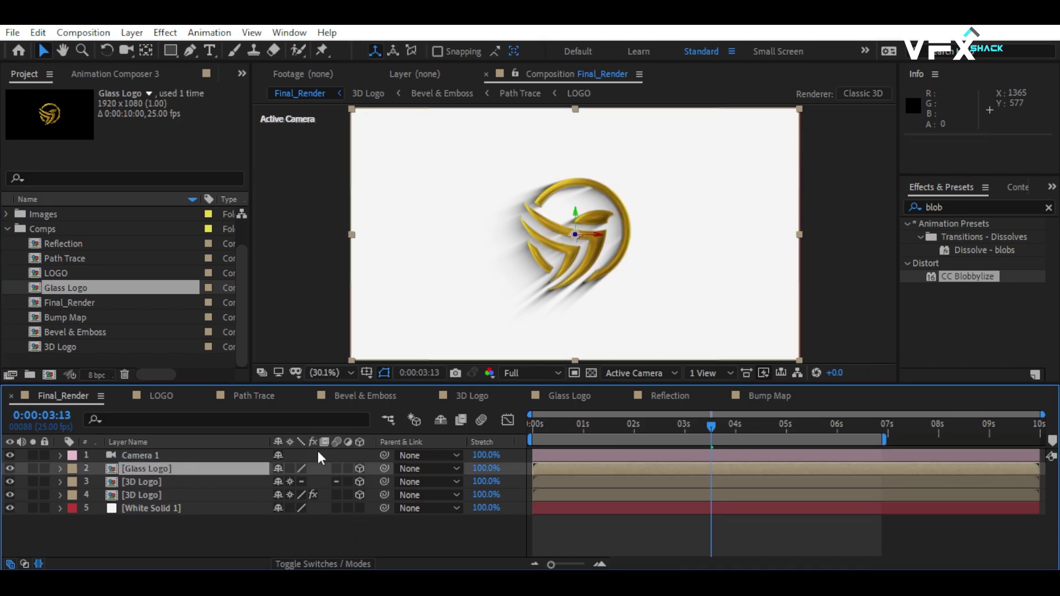
pyautogui.keyDown('ctrl'); pyautogui.click(151, 494); pyautogui.keyUp('ctrl')
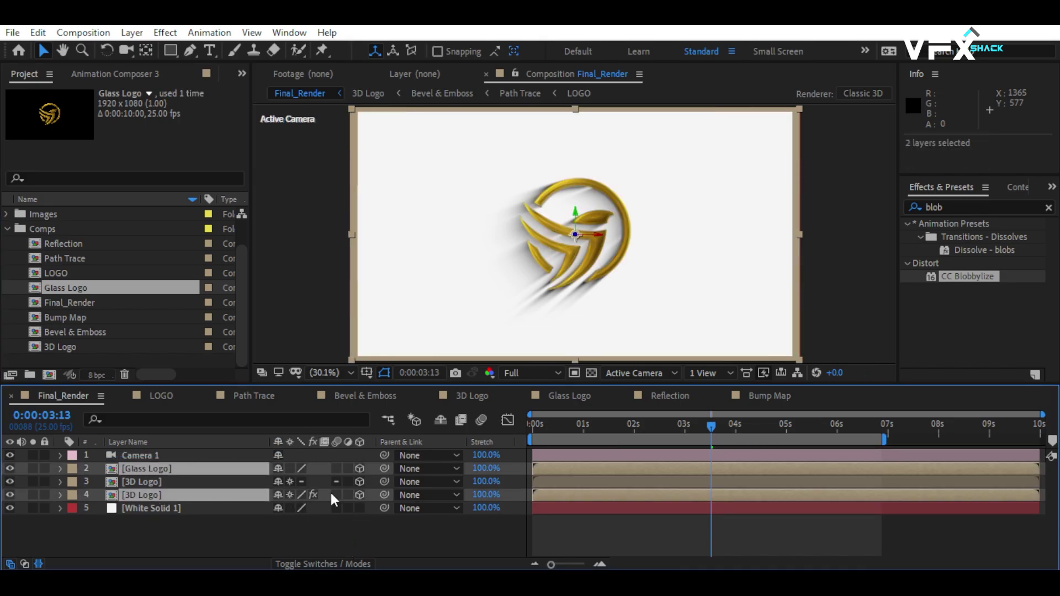
pyautogui.moveTo(384, 495); pyautogui.dragTo(148, 479)
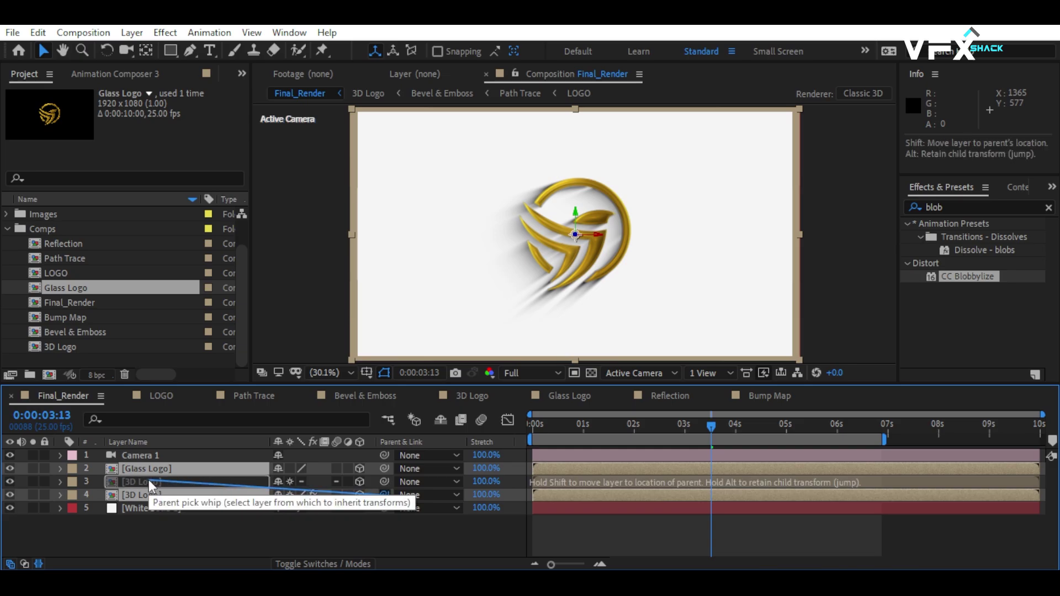
pyautogui.click(195, 531)
# Hide the Glass Logo layer and preview the animation around 0:00:01:17
pyautogui.click(664, 429)
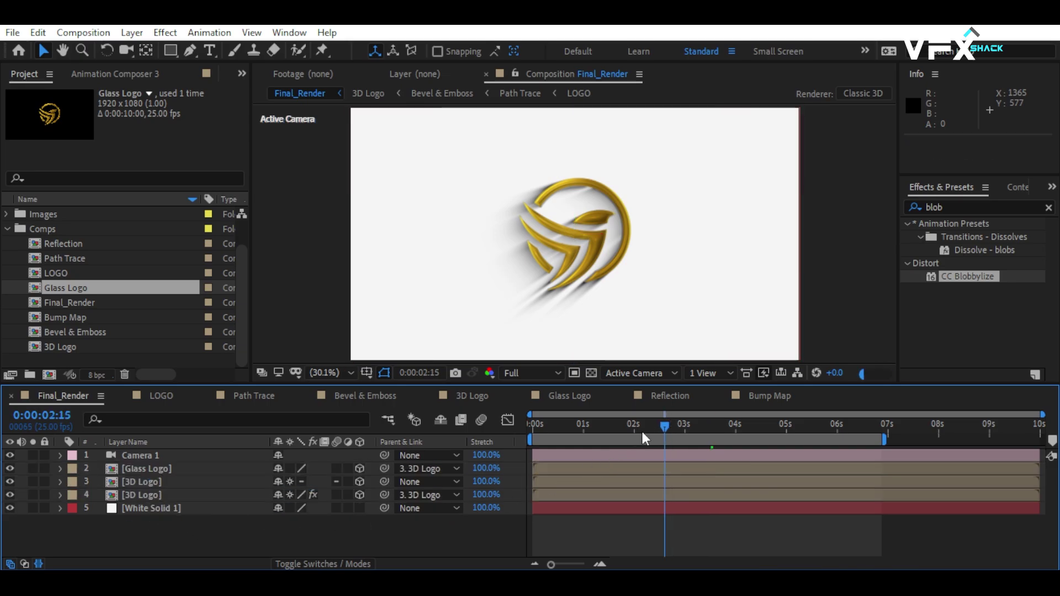
pyautogui.click(633, 431)
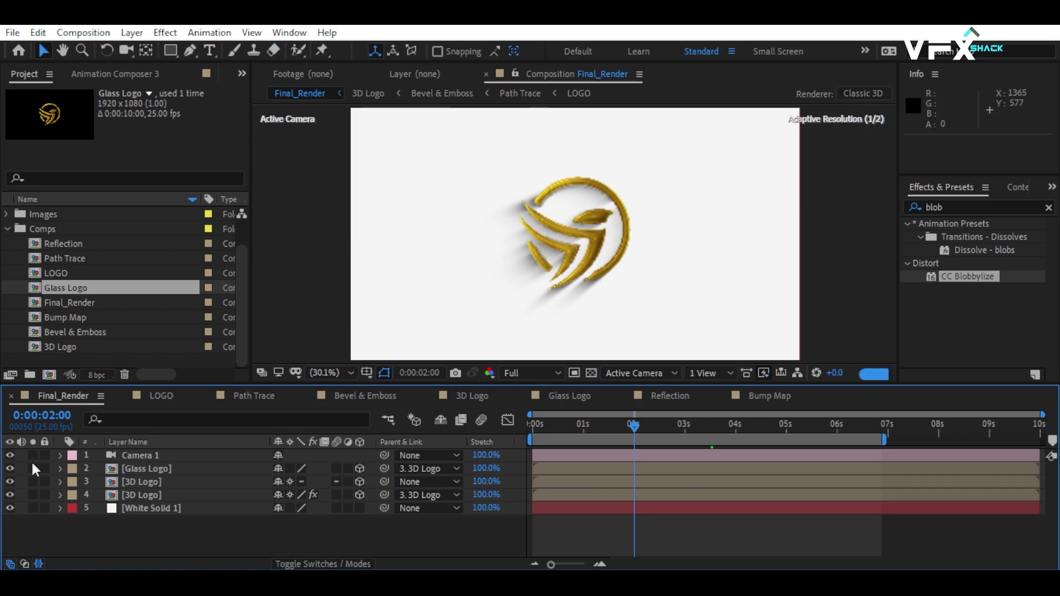
pyautogui.click(136, 469)
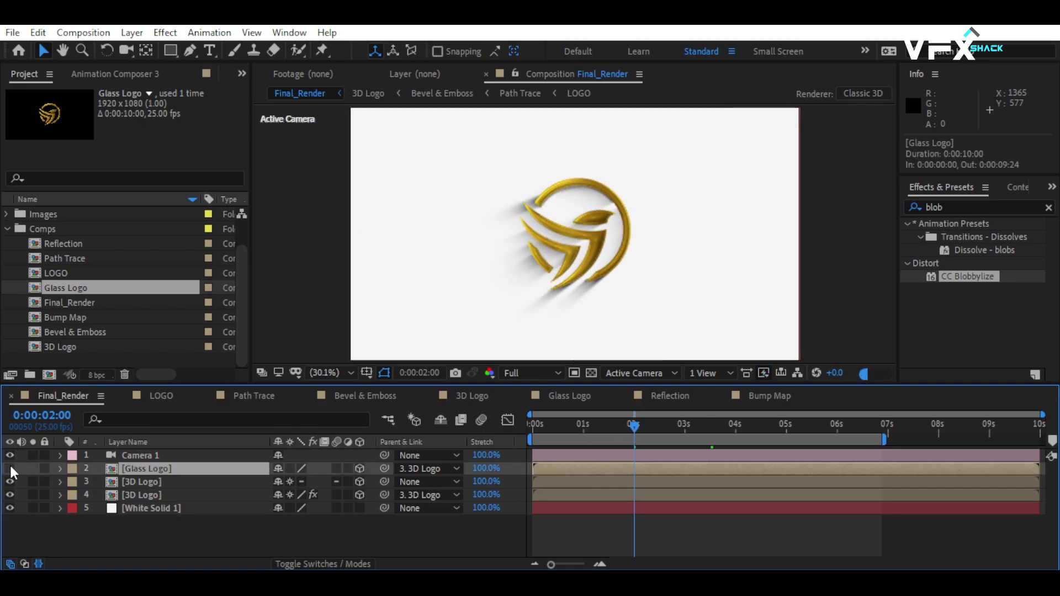
pyautogui.click(10, 468)
pyautogui.click(221, 520)
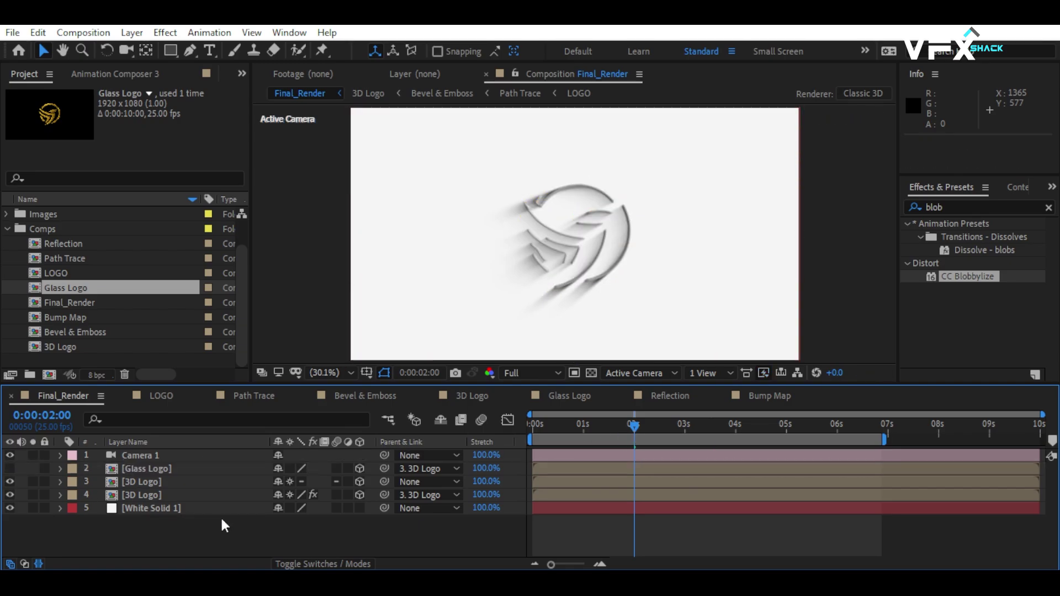
pyautogui.click(159, 452)
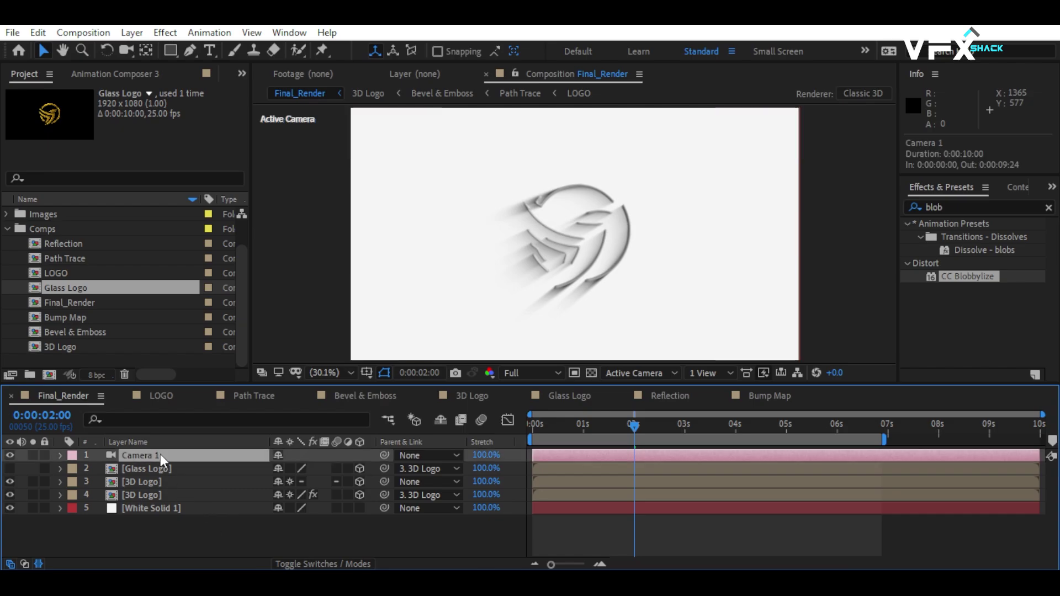
pyautogui.click(176, 522)
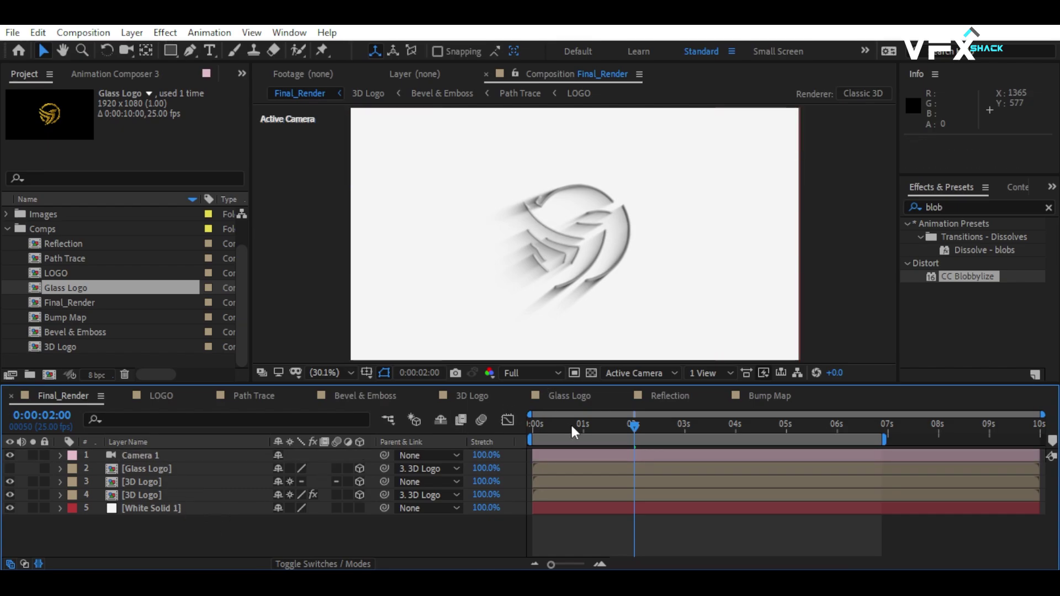
pyautogui.moveTo(551, 431); pyautogui.dragTo(617, 422)
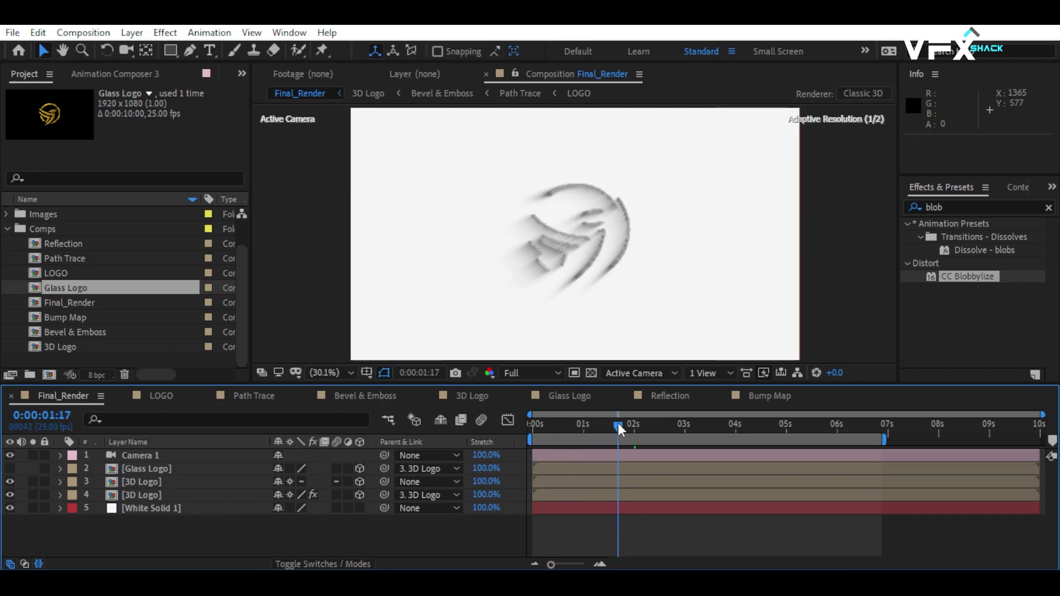
# Orbit and dolly the camera closer around the logo
pyautogui.click(122, 51)
pyautogui.moveTo(568, 249)
pyautogui.mouseDown()
pyautogui.moveTo(554, 215)
pyautogui.moveTo(616, 256)
pyautogui.mouseUp()
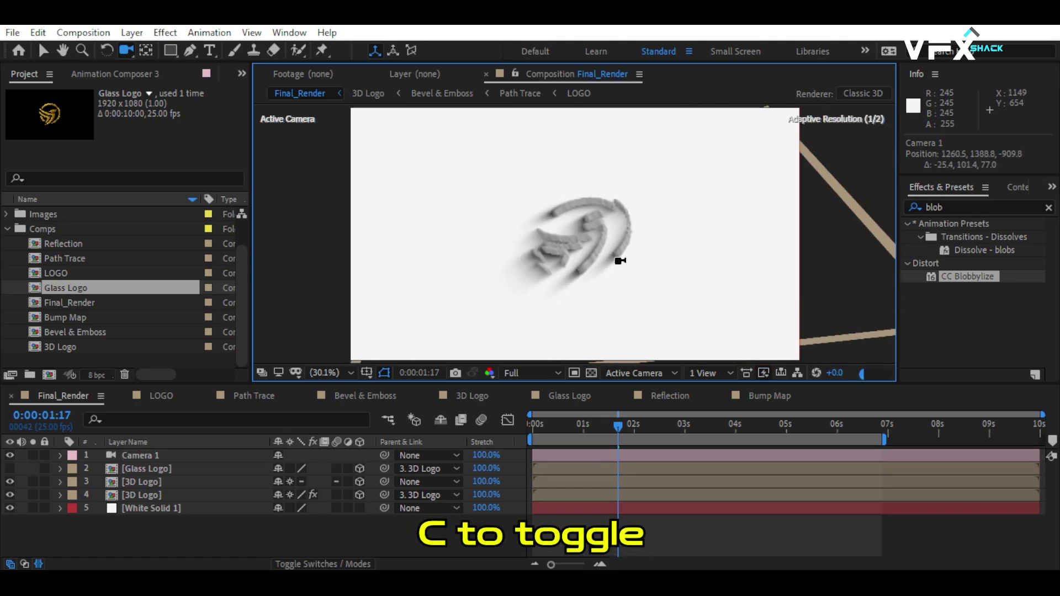
pyautogui.press('c')
pyautogui.moveTo(617, 256)
pyautogui.mouseDown()
pyautogui.moveTo(600, 261)
pyautogui.moveTo(601, 226)
pyautogui.mouseUp()
pyautogui.press('c')
pyautogui.press('c')
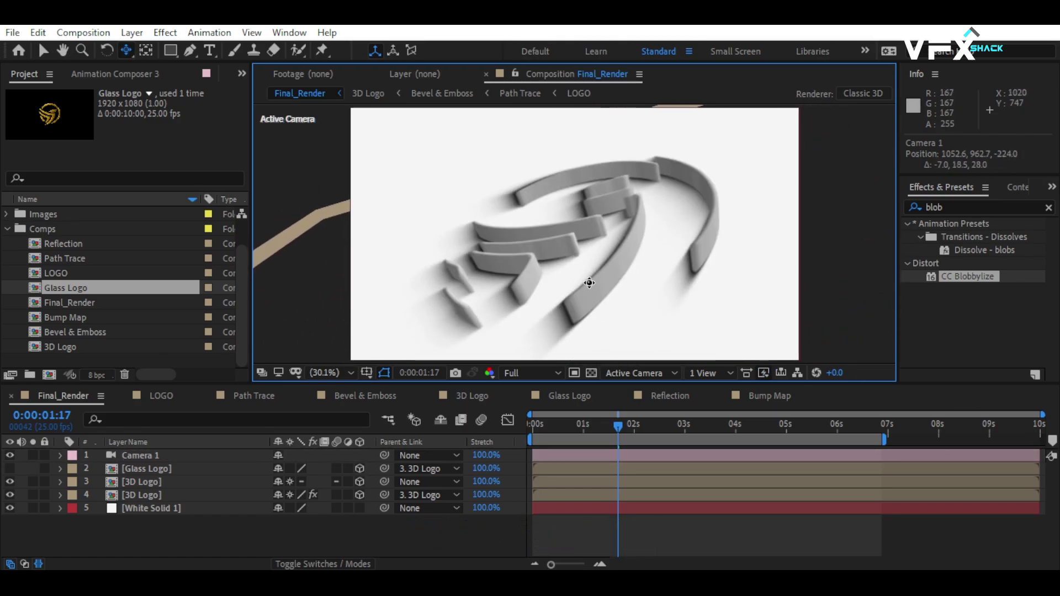
# Rename the lower blurred 3D Logo layer to Shadow
pyautogui.press('v')
pyautogui.click(141, 483)
pyautogui.click(144, 496)
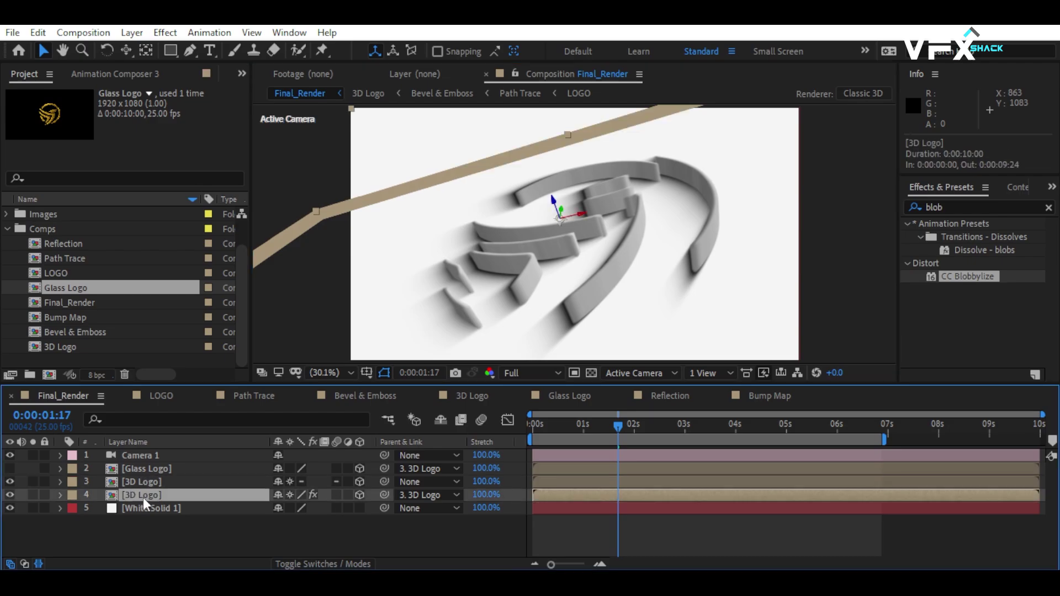
pyautogui.press('Return')
pyautogui.write('Shadow')
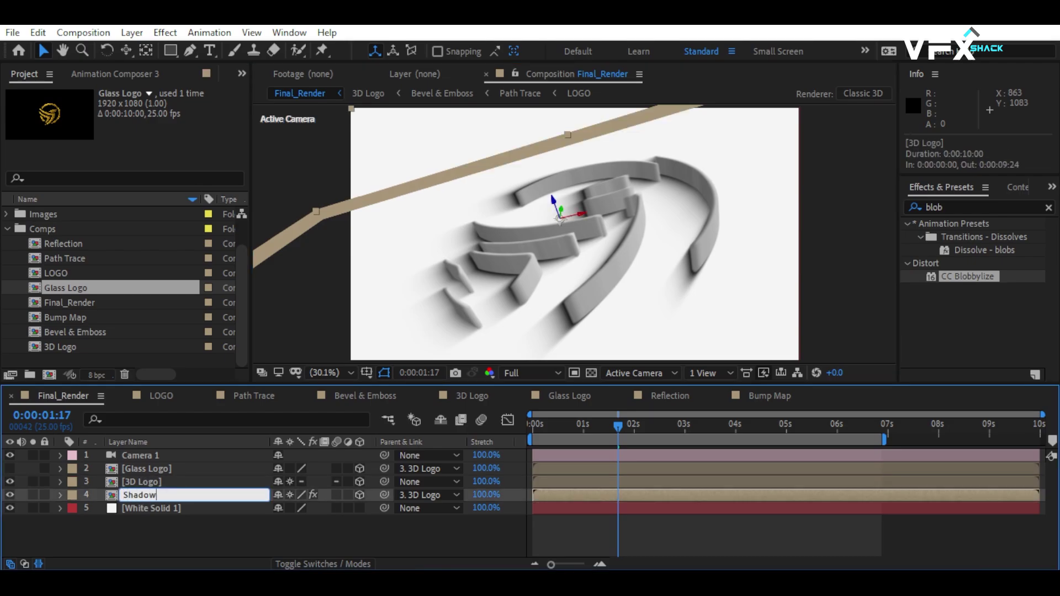
pyautogui.press('Return')
# Give the 3D Logo's Z Rotation a time*5 expression
pyautogui.click(171, 479)
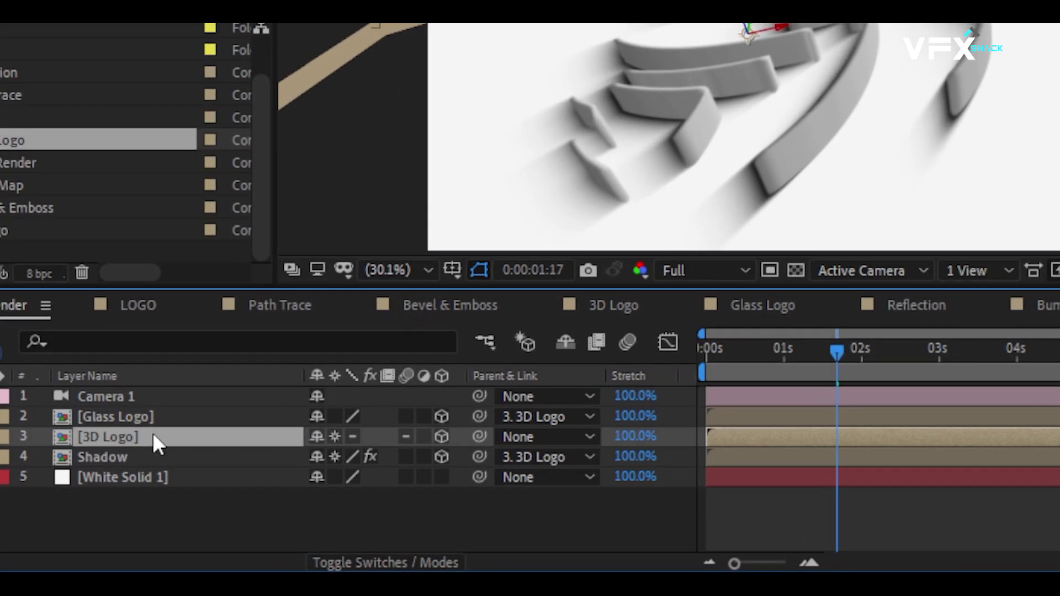
pyautogui.press('r')
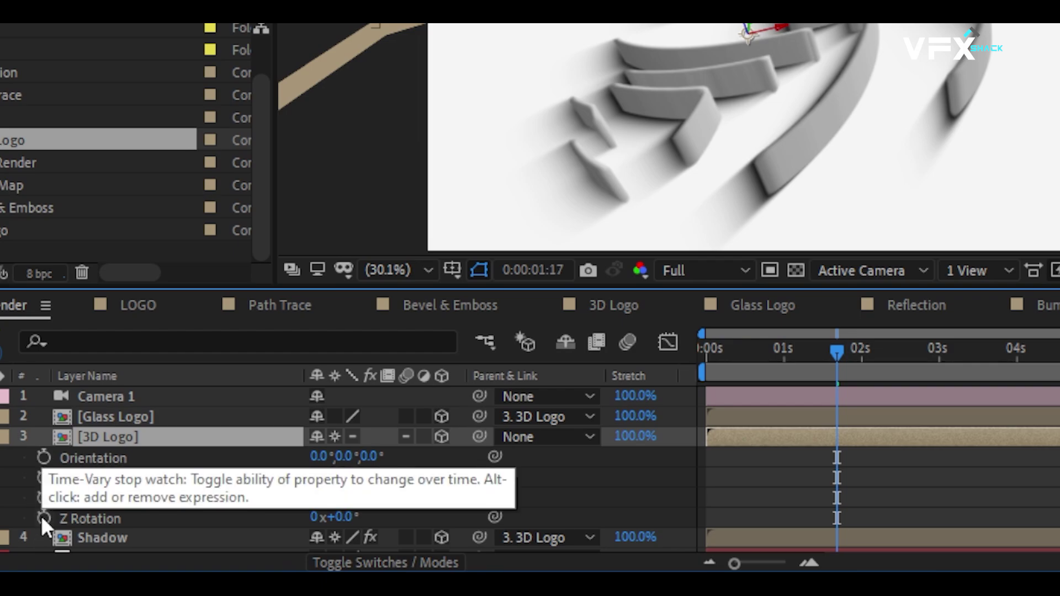
pyautogui.keyDown('alt'); pyautogui.click(44, 518); pyautogui.keyUp('alt')
pyautogui.write('time')
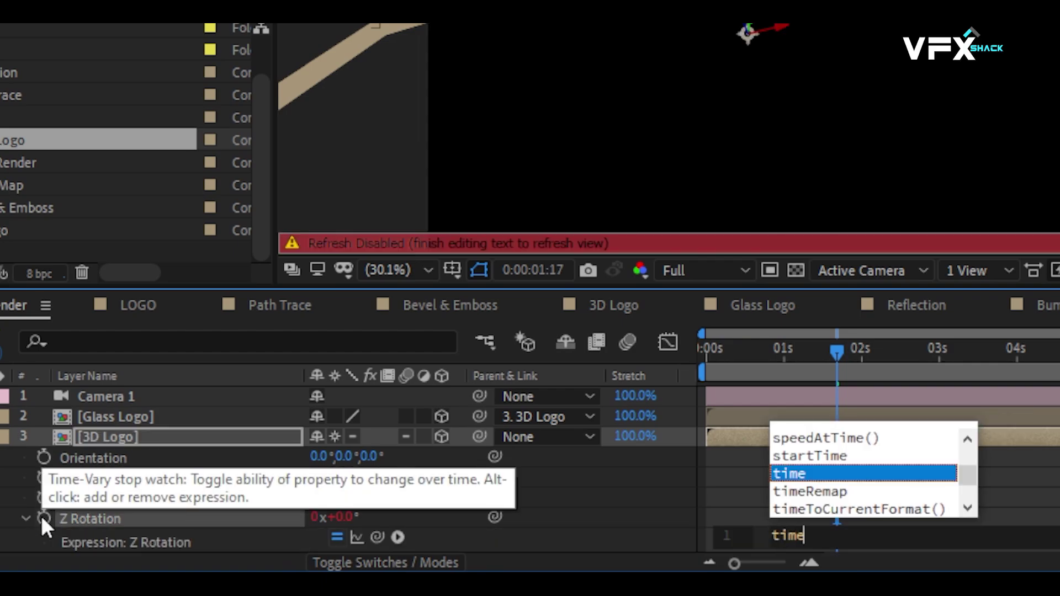
pyautogui.write('*')
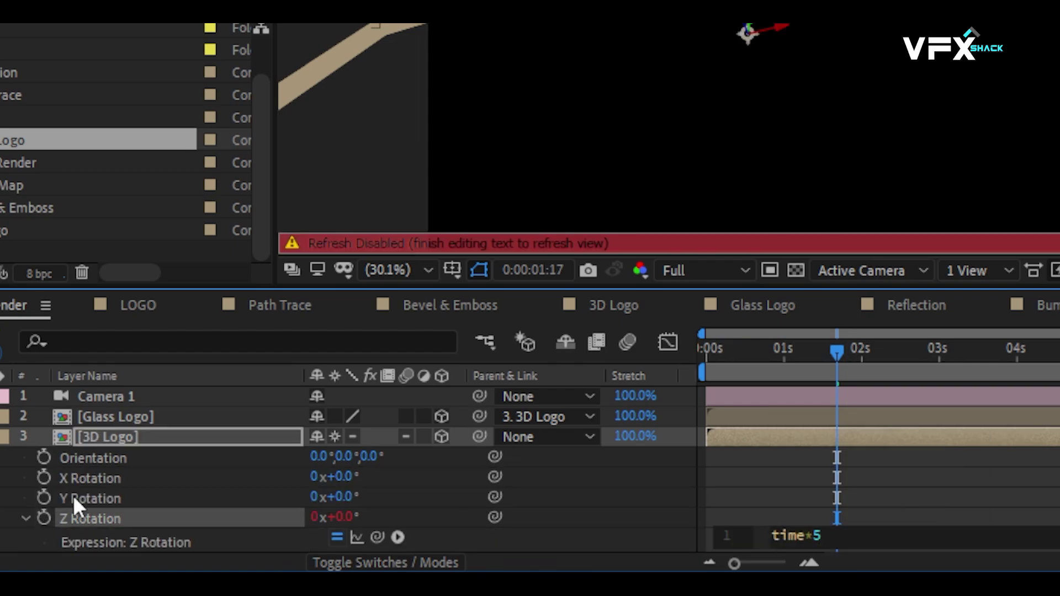
pyautogui.click(786, 489)
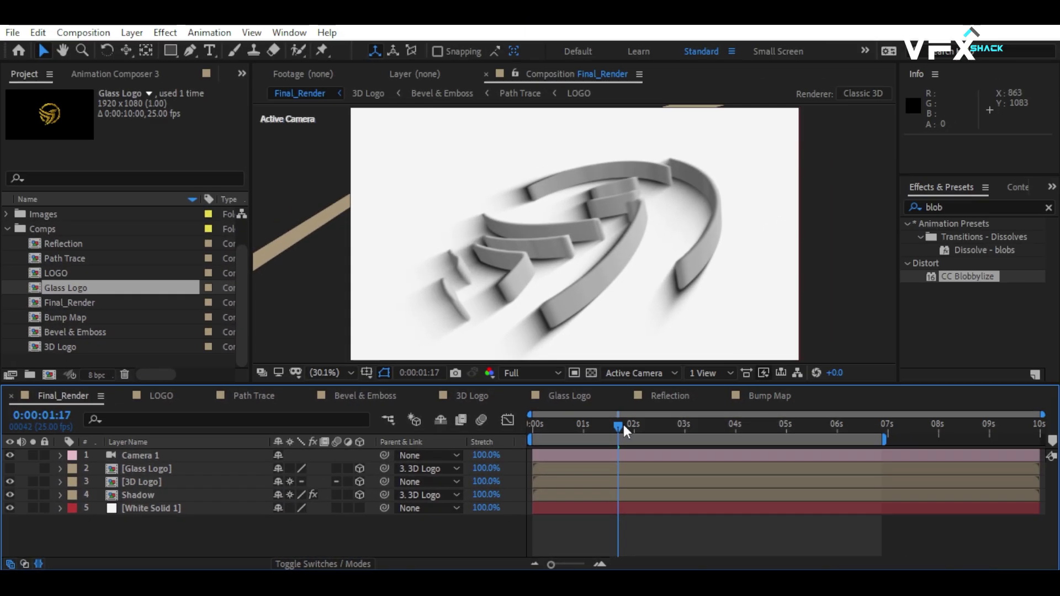
pyautogui.moveTo(624, 425)
pyautogui.mouseDown()
pyautogui.moveTo(518, 426)
pyautogui.moveTo(590, 425)
pyautogui.mouseUp()
# Pre-compose Camera 1, both logo layers and Shadow into Scene 1, trimmed to end at 2 seconds
pyautogui.click(141, 455)
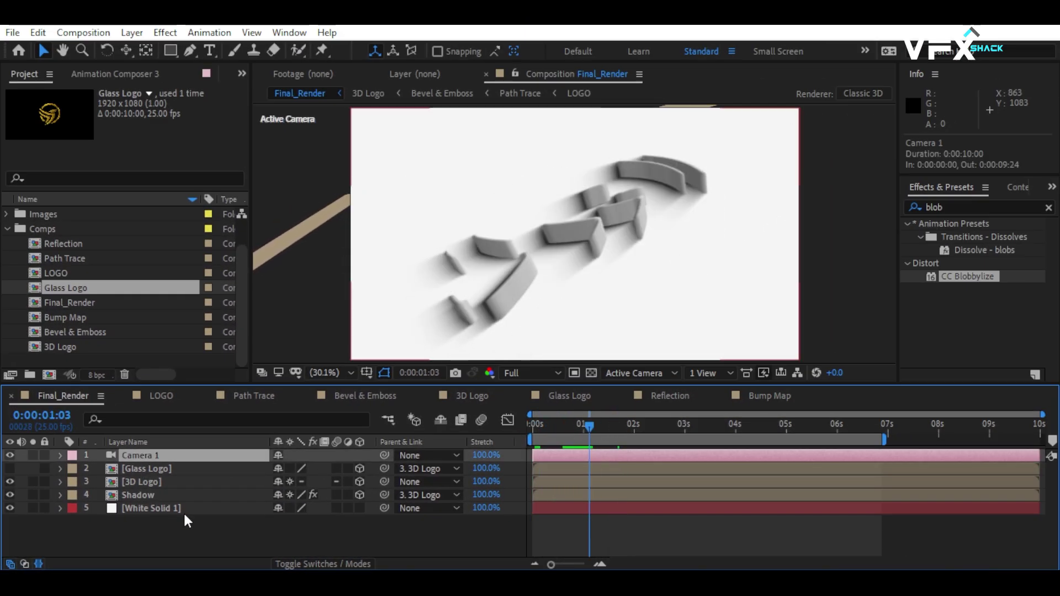
pyautogui.click(184, 514)
pyautogui.click(147, 493)
pyautogui.keyDown('shift'); pyautogui.click(142, 451); pyautogui.keyUp('shift')
pyautogui.rightClick(141, 453)
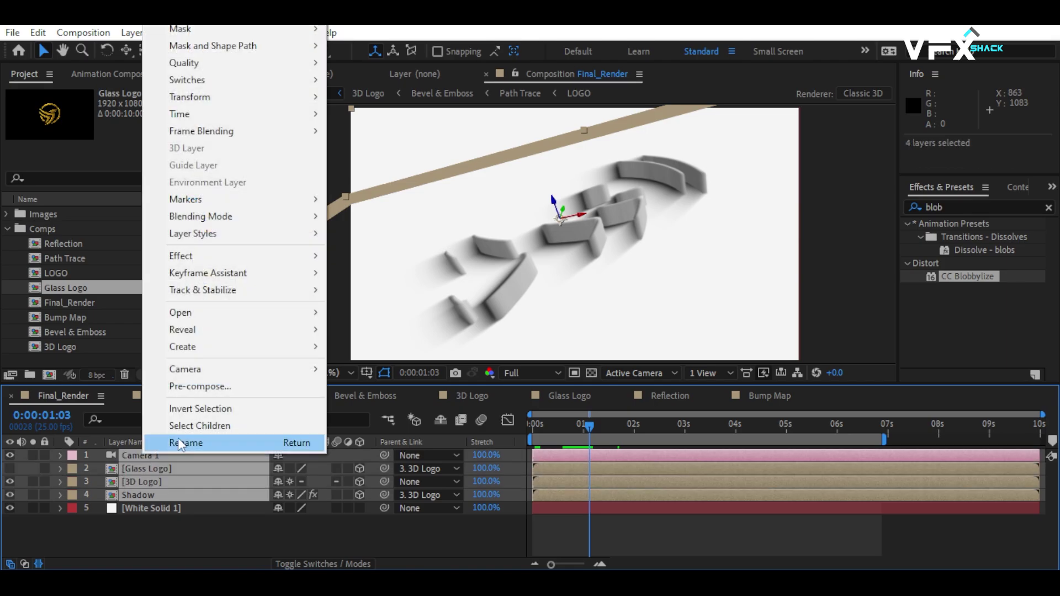
pyautogui.click(226, 385)
pyautogui.write('Scene 1')
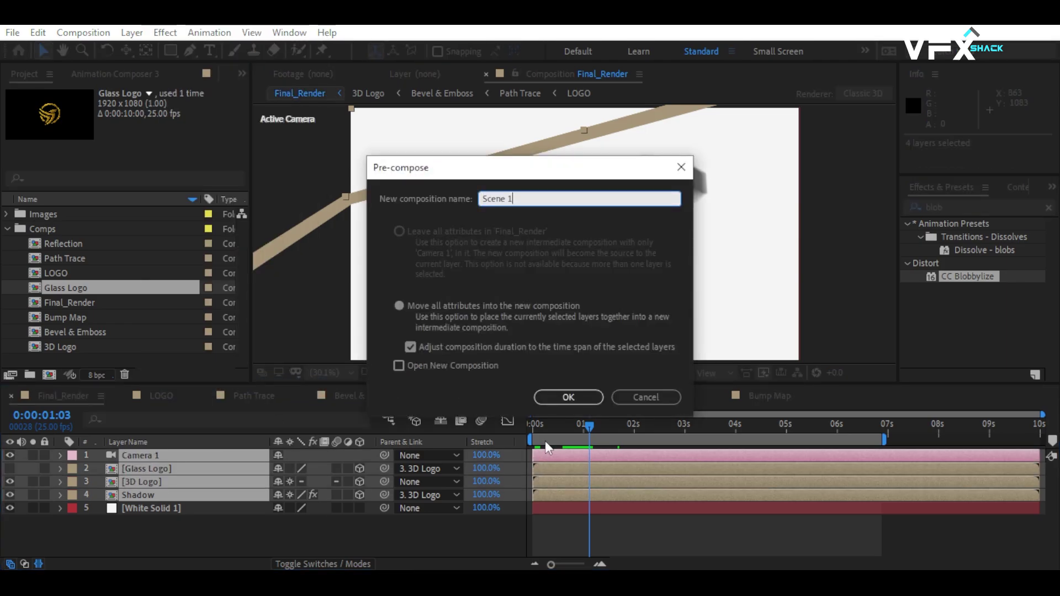
pyautogui.click(562, 398)
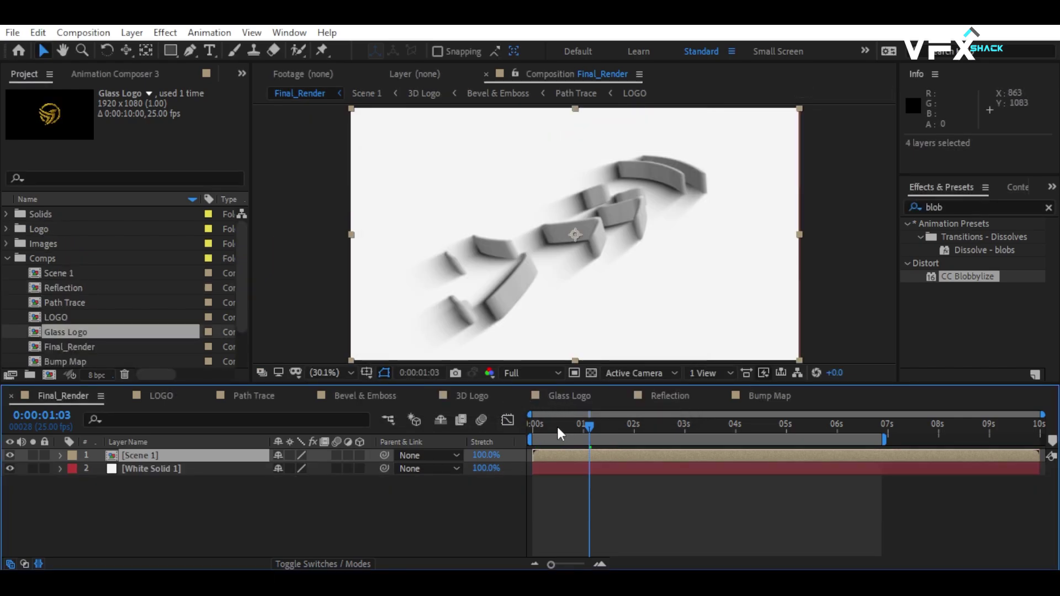
pyautogui.moveTo(557, 426)
pyautogui.mouseDown()
pyautogui.moveTo(541, 430)
pyautogui.moveTo(634, 443)
pyautogui.mouseUp()
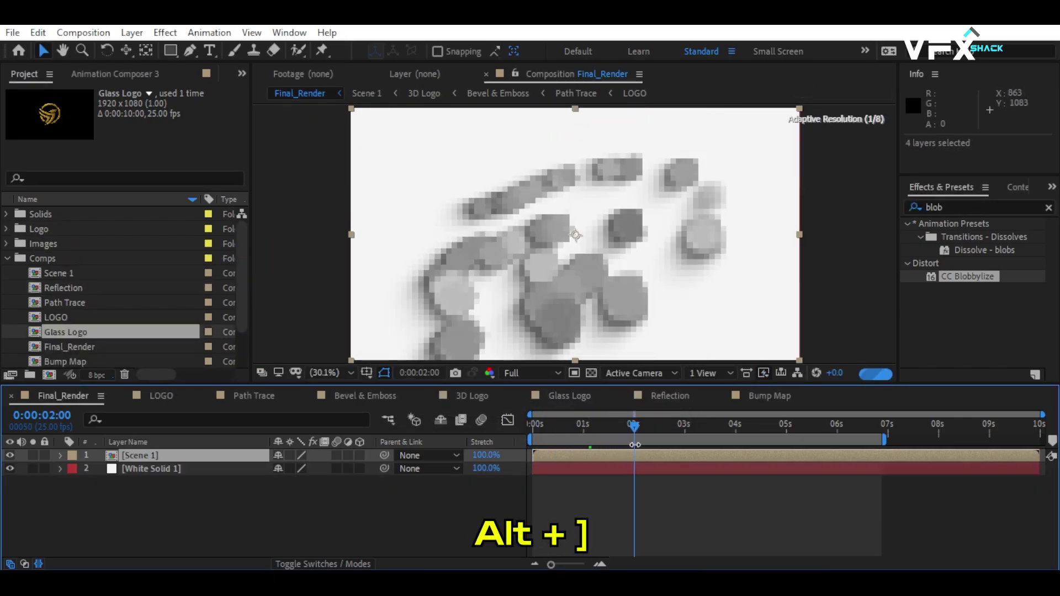
pyautogui.hotkey('alt', ']')
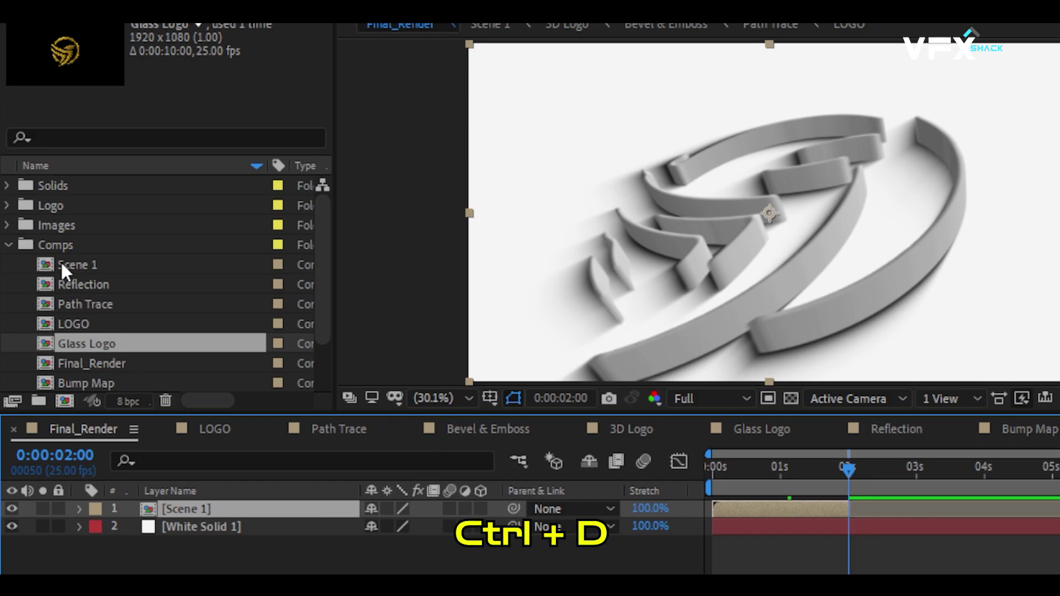
# Duplicate Scene 1 as Scene 2, place it in the Final_Render timeline, and open it
pyautogui.click(61, 265)
pyautogui.hotkey('ctrl', 'd')
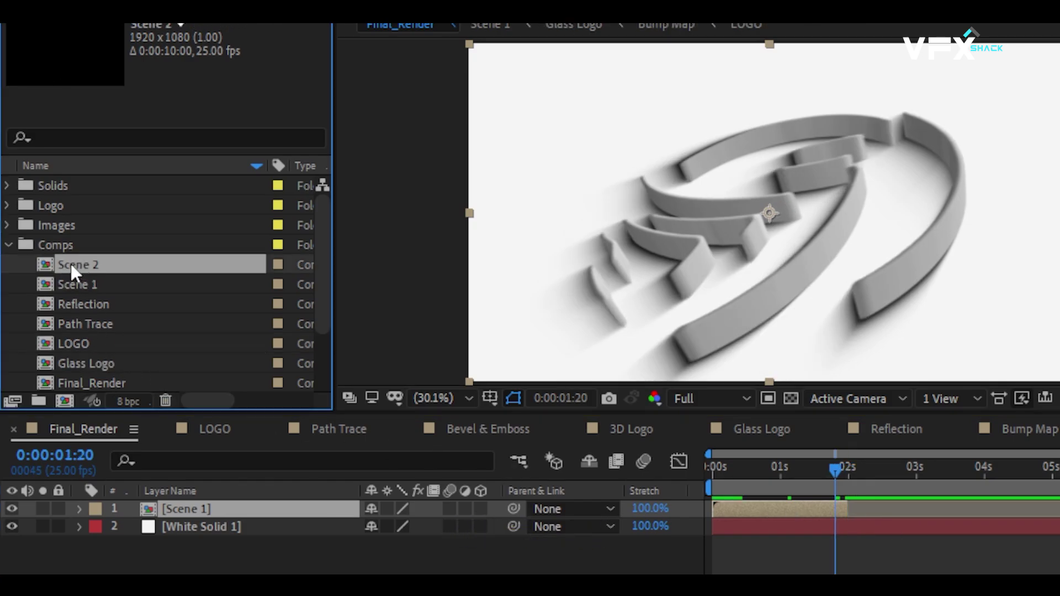
pyautogui.moveTo(71, 264); pyautogui.dragTo(552, 452)
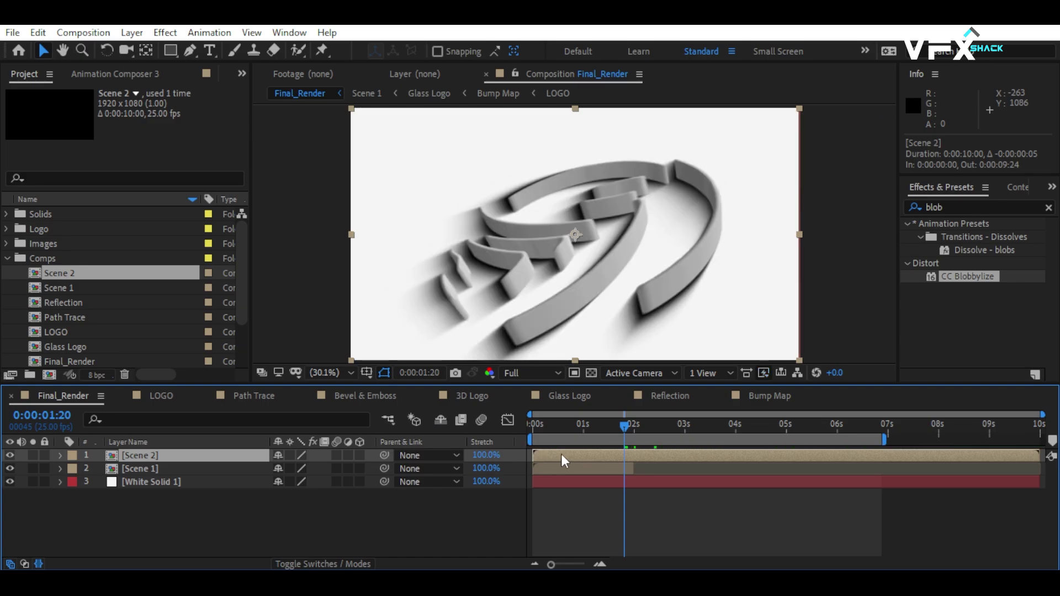
pyautogui.doubleClick(561, 454)
# Remove the Z Rotation expression from the 3D Logo layer
pyautogui.click(149, 482)
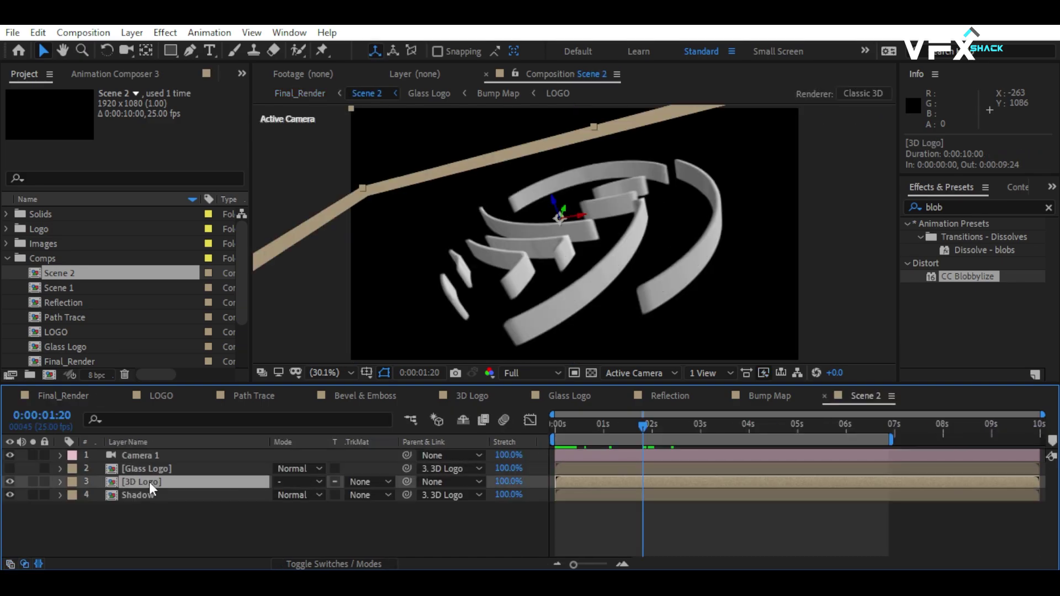
pyautogui.press('r')
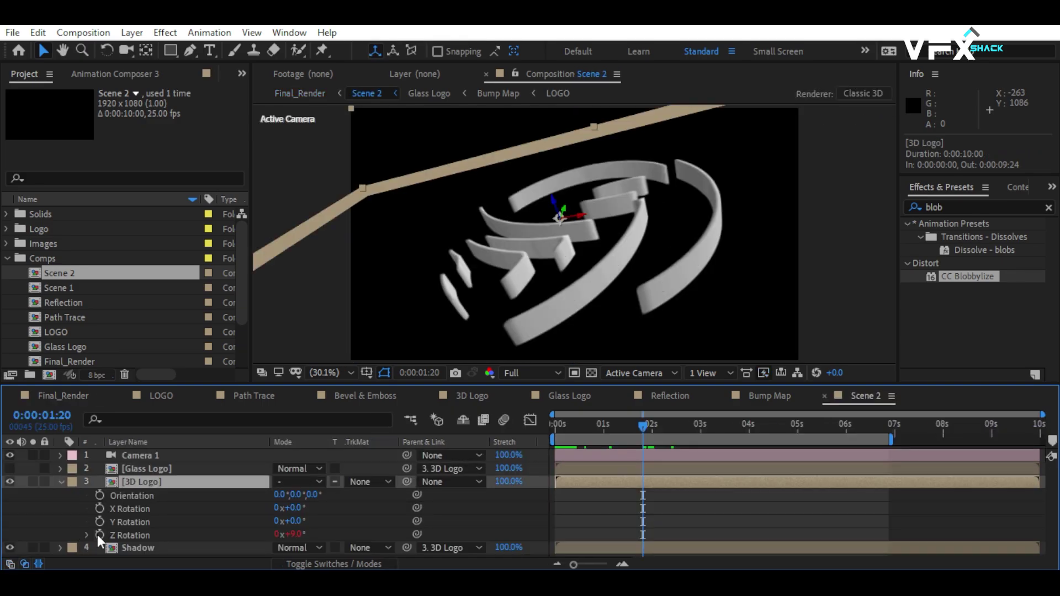
pyautogui.keyDown('alt'); pyautogui.click(97, 535); pyautogui.keyUp('alt')
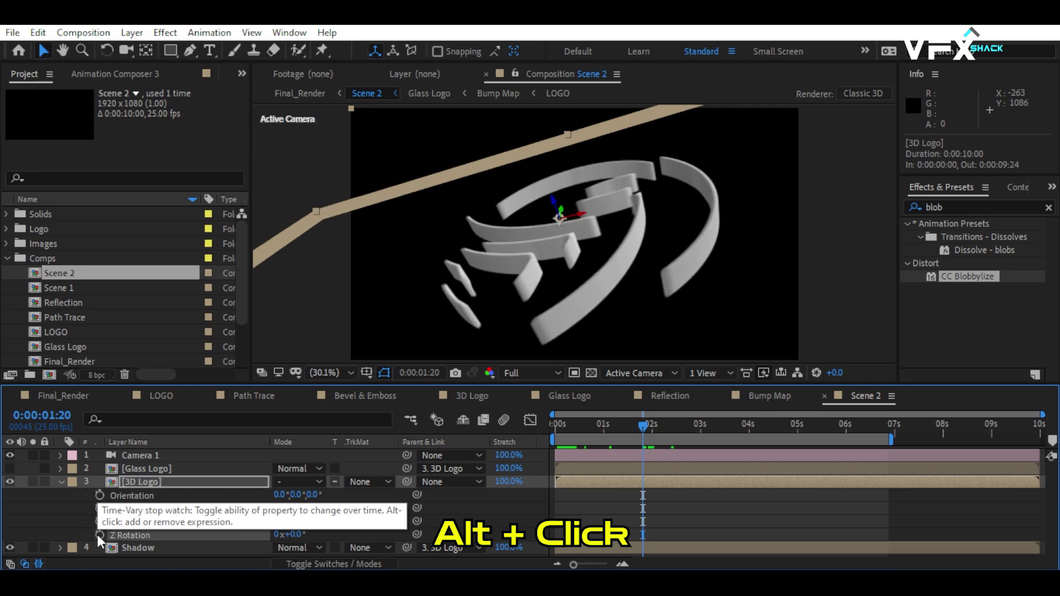
pyautogui.click(59, 482)
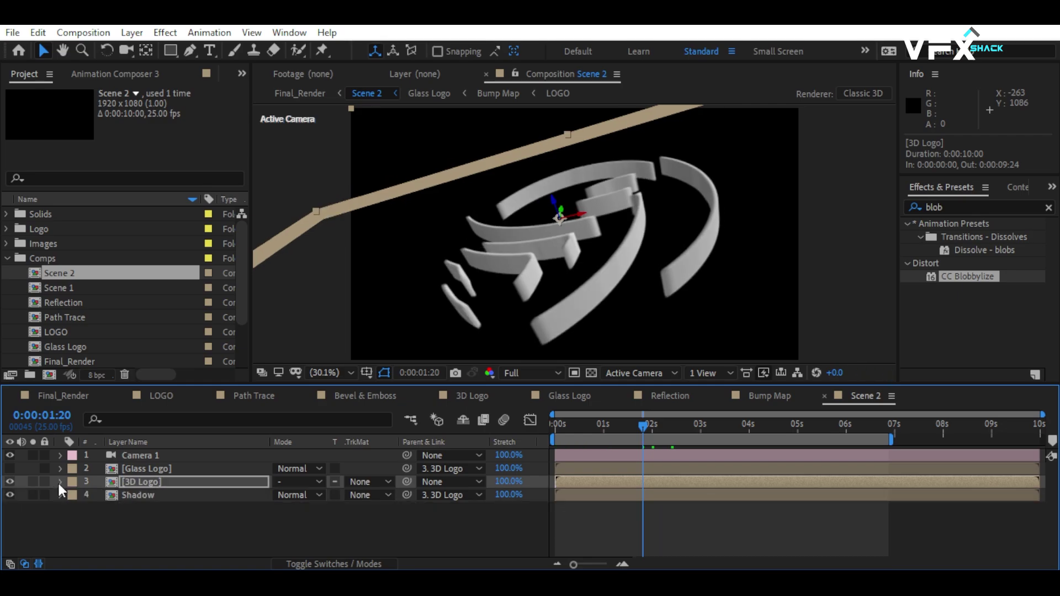
# Orbit the camera to a new viewing angle on the logo
pyautogui.click(214, 484)
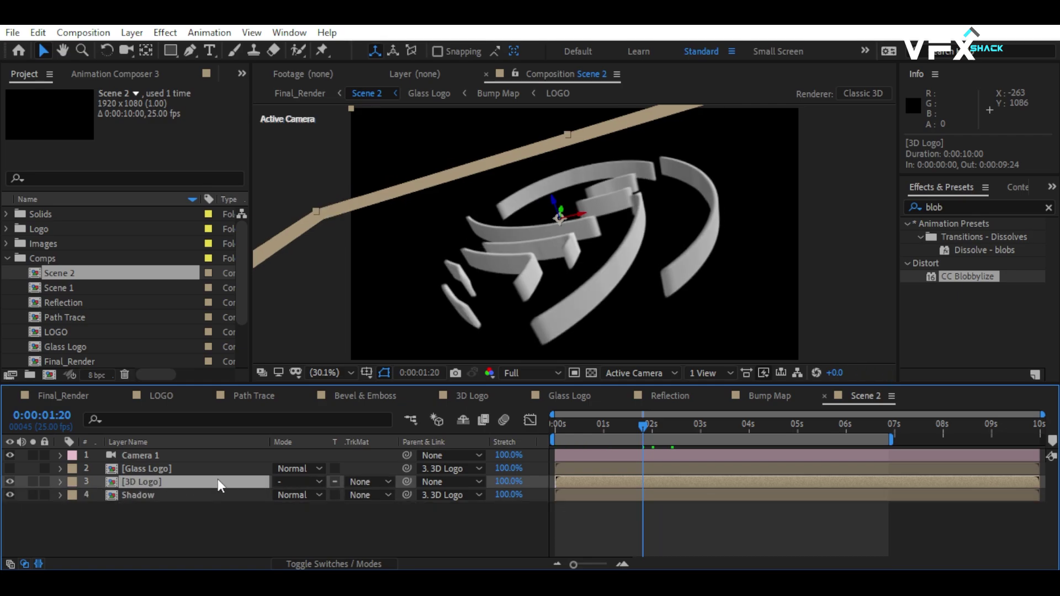
pyautogui.press('c')
pyautogui.moveTo(443, 262)
pyautogui.mouseDown()
pyautogui.moveTo(615, 236)
pyautogui.moveTo(595, 233)
pyautogui.moveTo(562, 263)
pyautogui.mouseUp()
pyautogui.press('c')
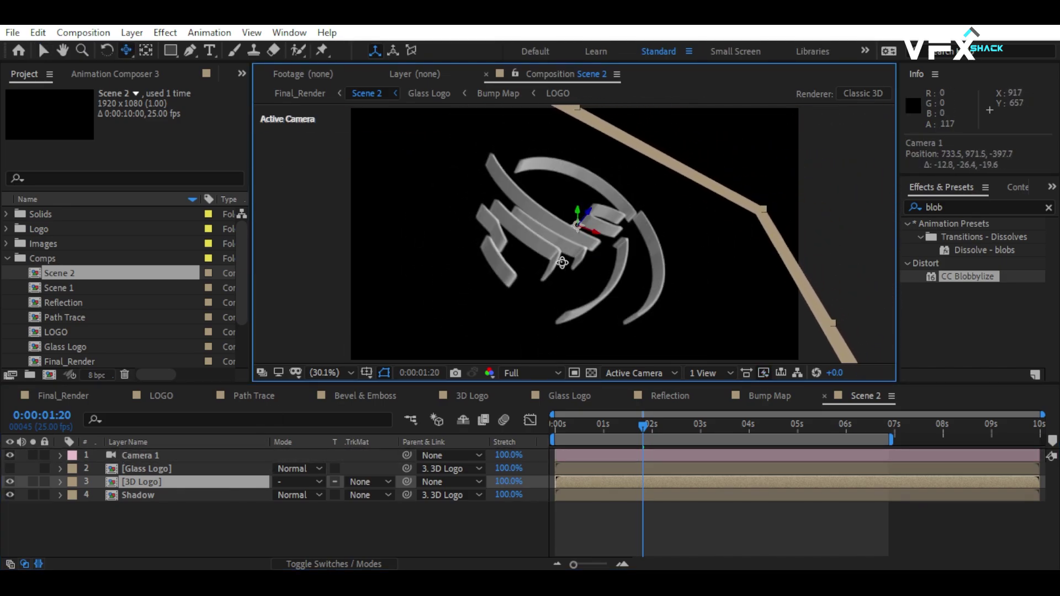
# Drive the 3D Logo's Y Rotation with the expression time*5
pyautogui.click(118, 479)
pyautogui.press('r')
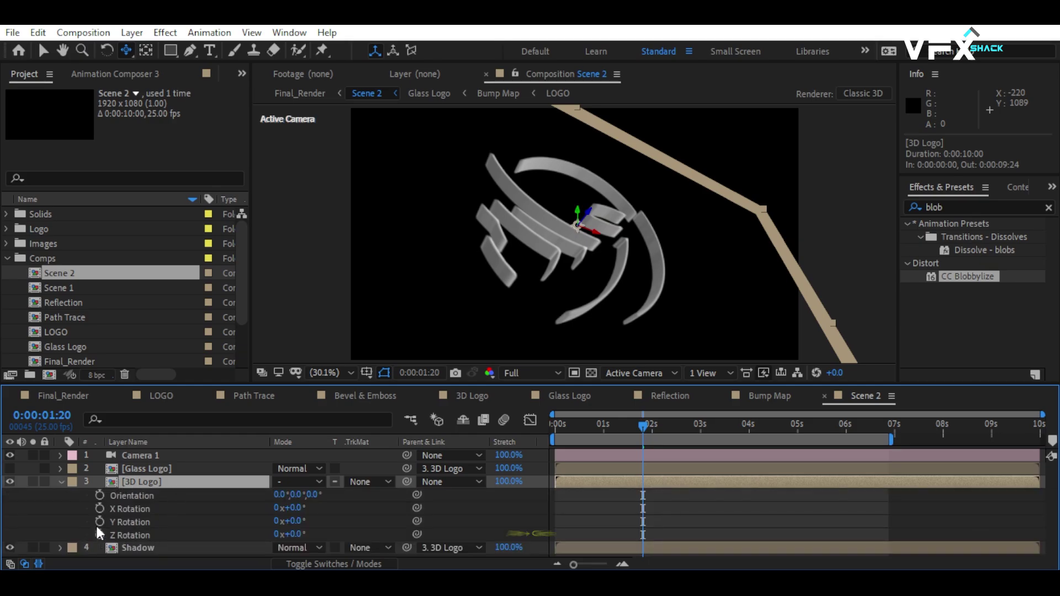
pyautogui.keyDown('alt'); pyautogui.click(98, 521); pyautogui.keyUp('alt')
pyautogui.write('time')
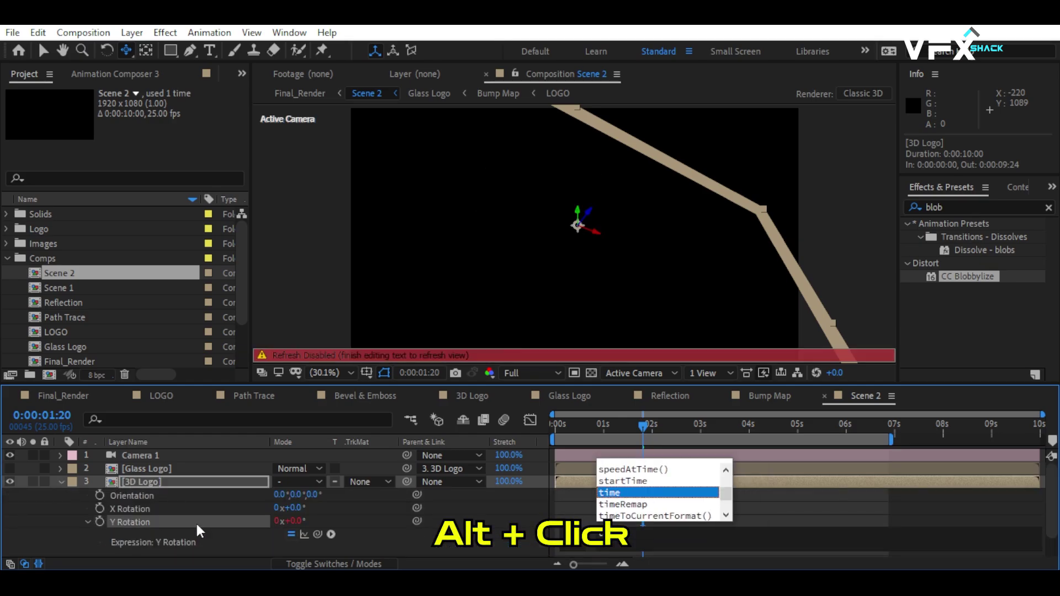
pyautogui.write('*5')
pyautogui.press('KP_Enter')
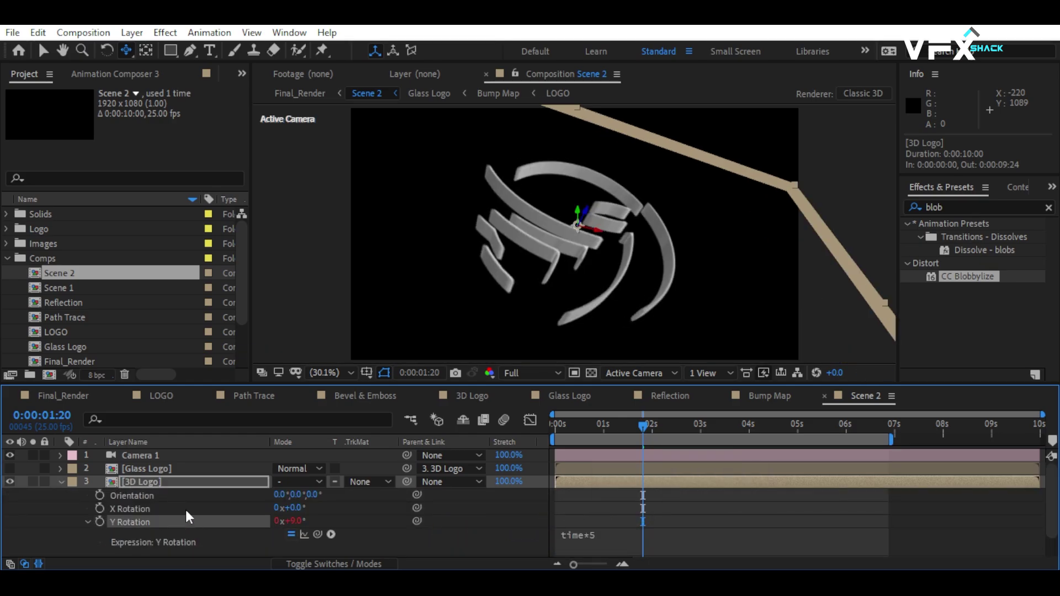
pyautogui.click(58, 482)
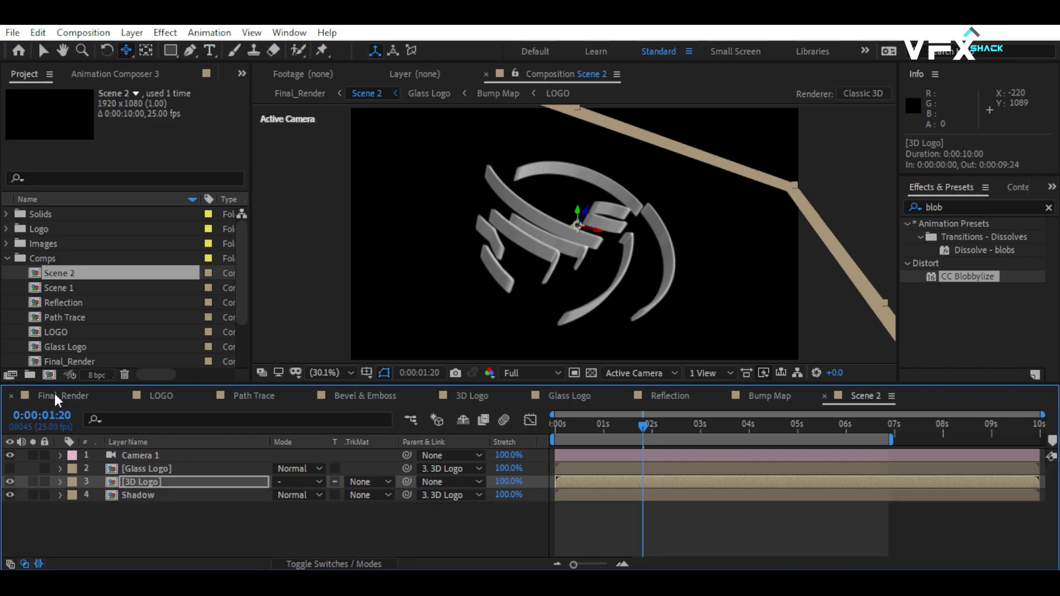
# In Final_Render, trim the Scene 2 layer's in-point to 2:00 and check the frames around the cut
pyautogui.click(56, 395)
pyautogui.moveTo(621, 422); pyautogui.dragTo(634, 439)
pyautogui.hotkey('alt', '[')
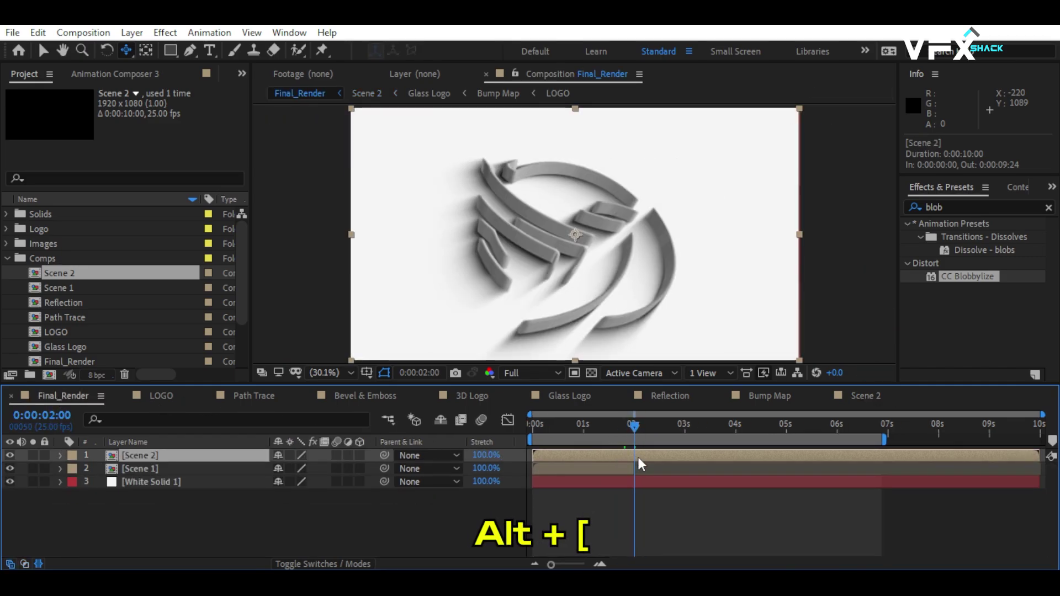
pyautogui.scroll(5, 638, 457)
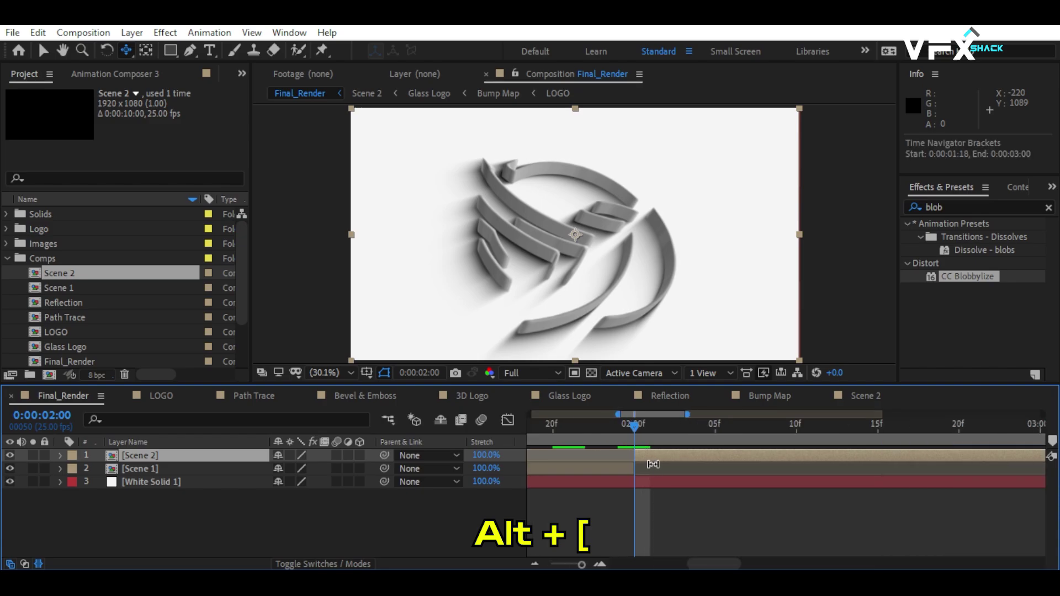
pyautogui.moveTo(632, 421)
pyautogui.mouseDown()
pyautogui.moveTo(605, 426)
pyautogui.moveTo(792, 419)
pyautogui.mouseUp()
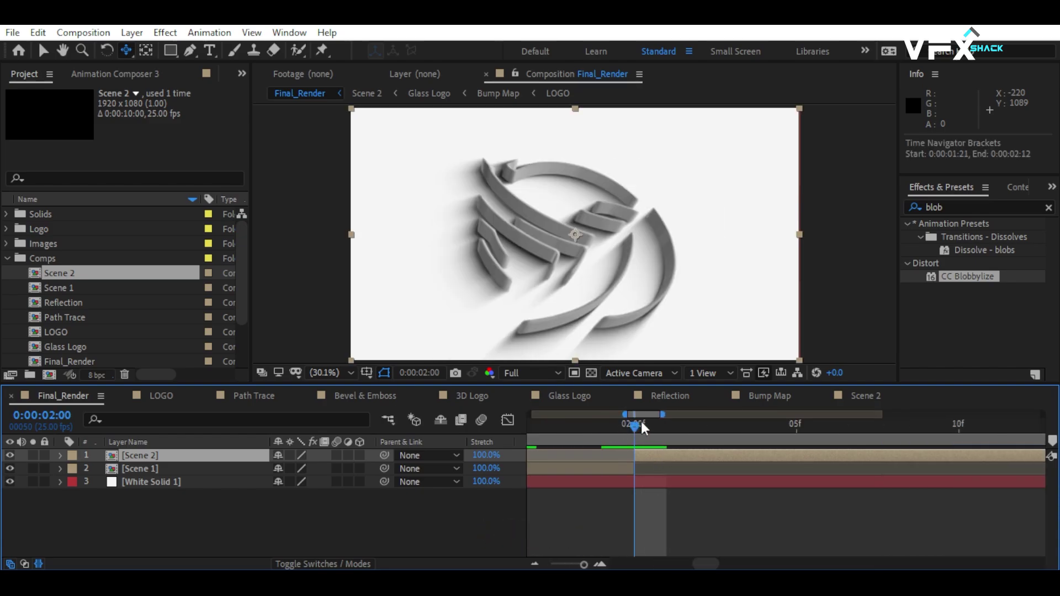
# Move the time indicator to 0:00:03:10 and select the Scene 2 comp in the Project panel
pyautogui.hotkey('ctrl', 'shift', 'j')
pyautogui.scroll(-5, 751, 452)
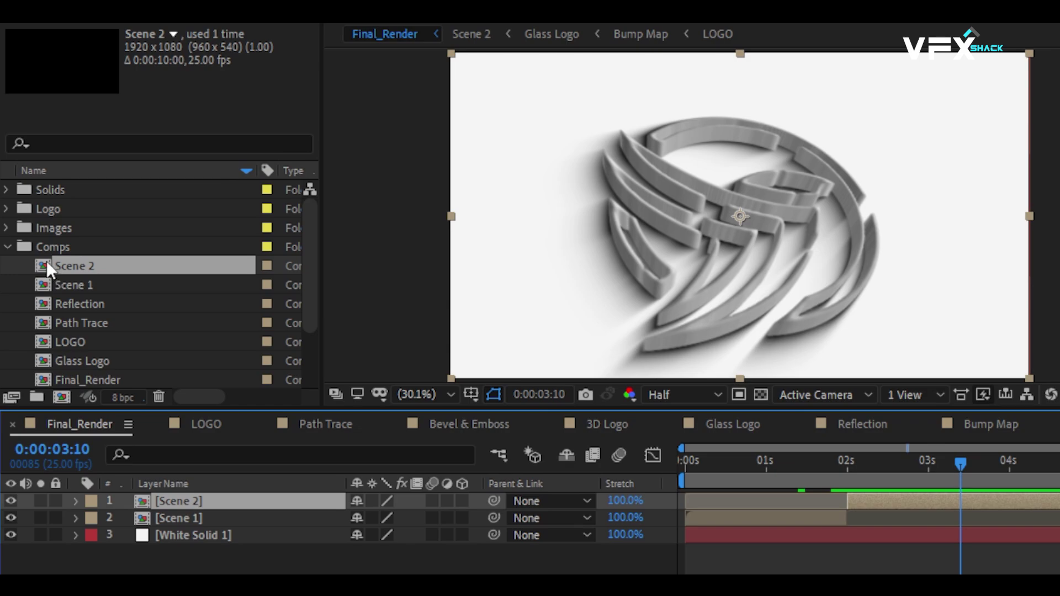
pyautogui.click(46, 261)
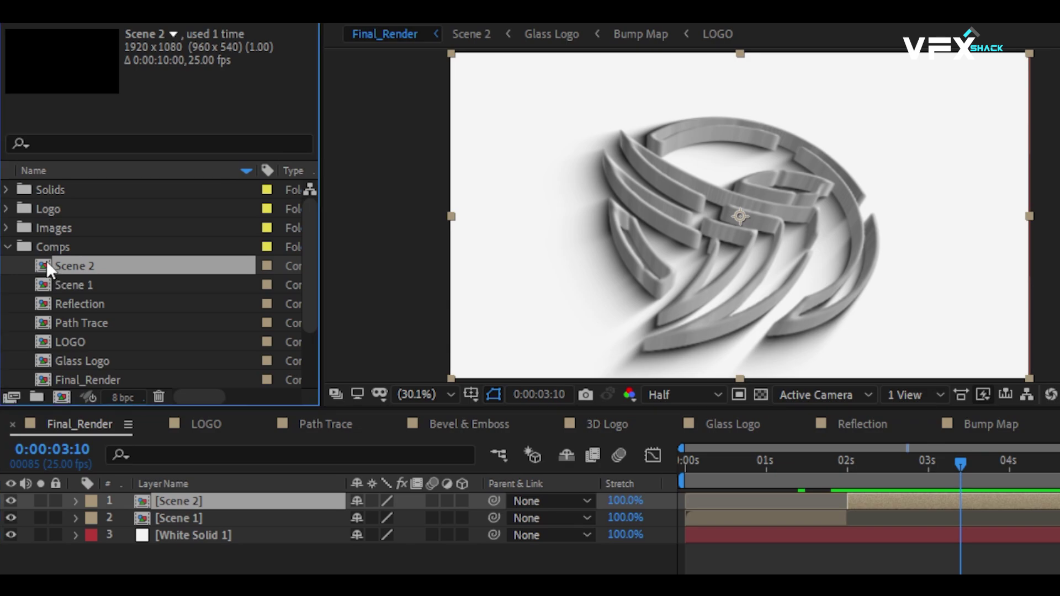
# Duplicate Scene 2 into Scene 3 and drop it as the top Final_Render layer at 3:10
pyautogui.hotkey('ctrl', 'd')
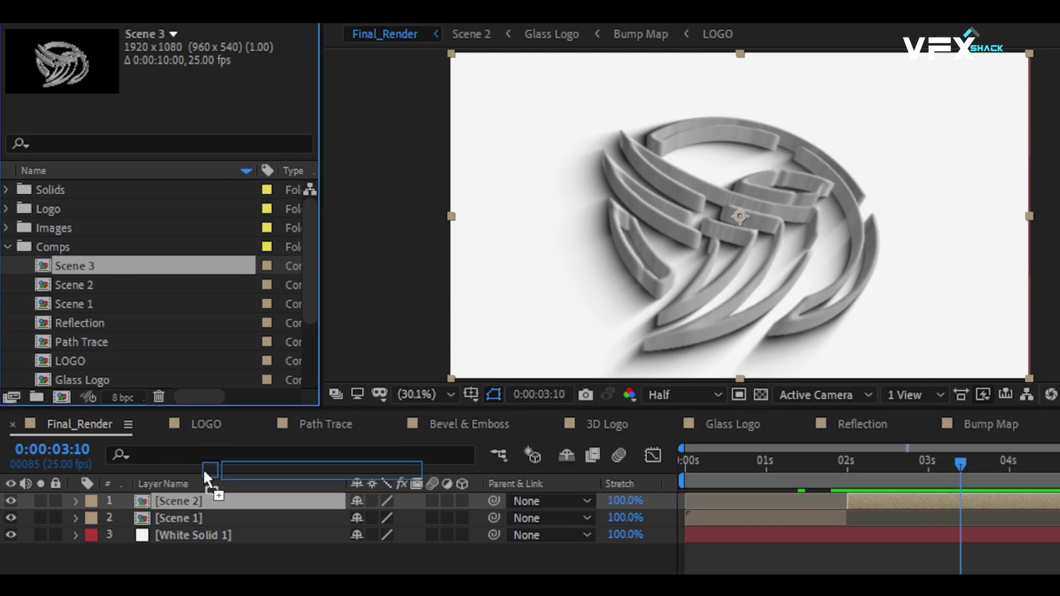
pyautogui.moveTo(203, 468); pyautogui.dragTo(851, 494)
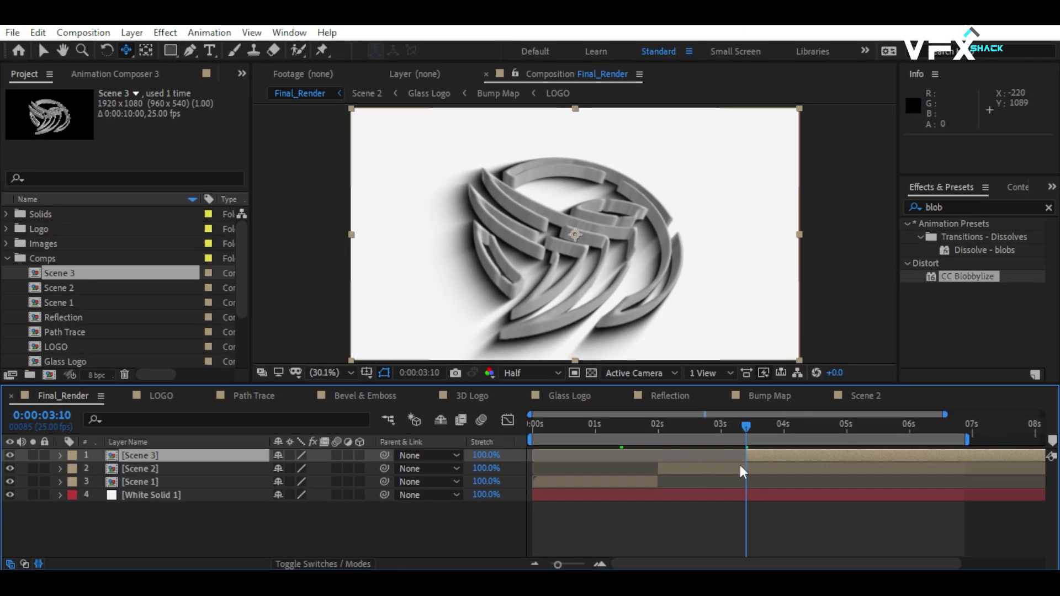
pyautogui.click(740, 465)
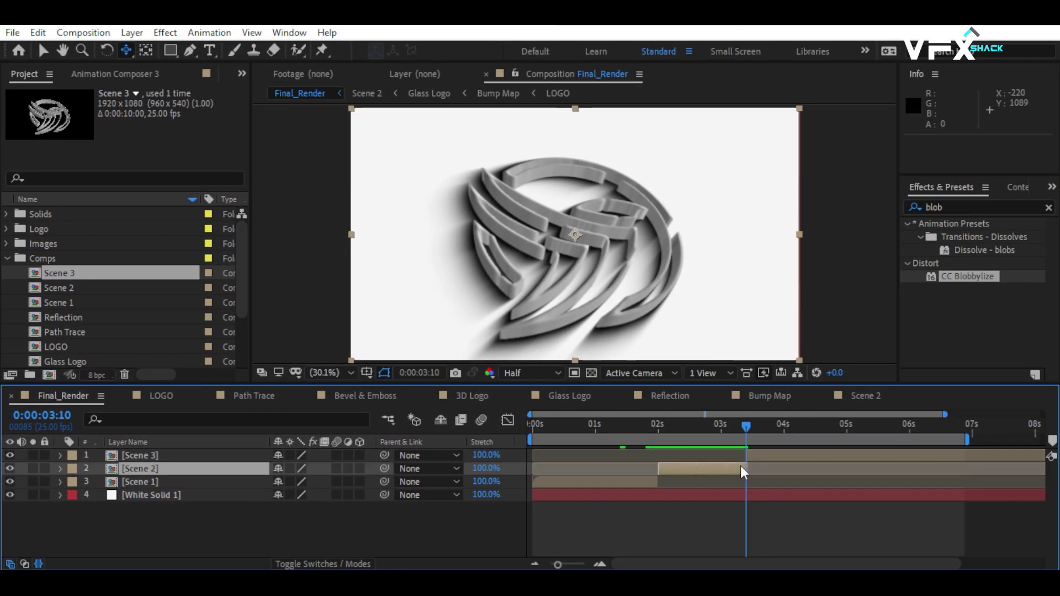
# Open the Scene 3 precomp and check the 3D Logo's rotation properties
pyautogui.doubleClick(745, 457)
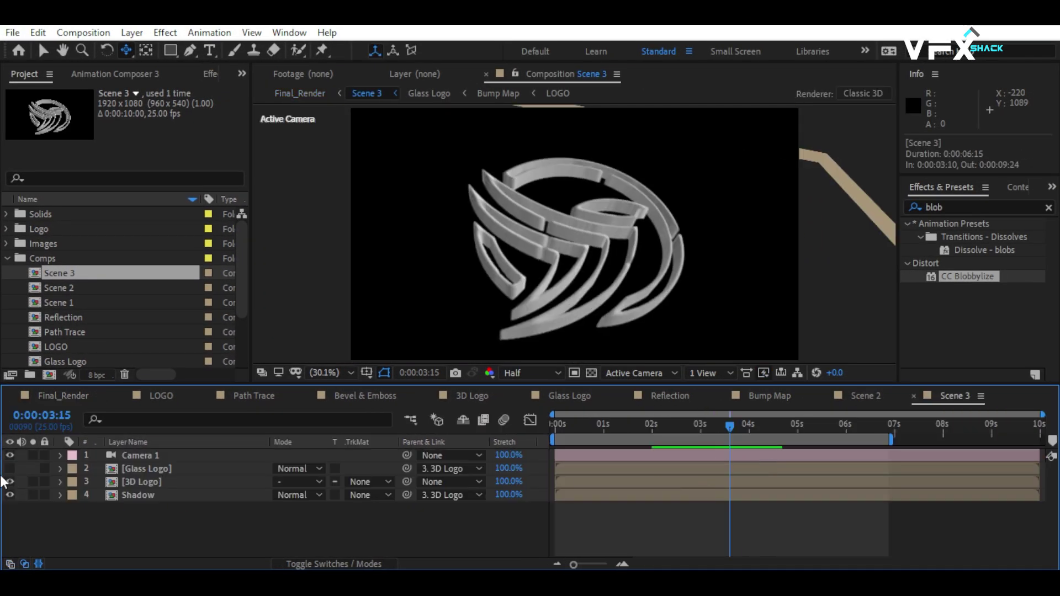
pyautogui.click(158, 482)
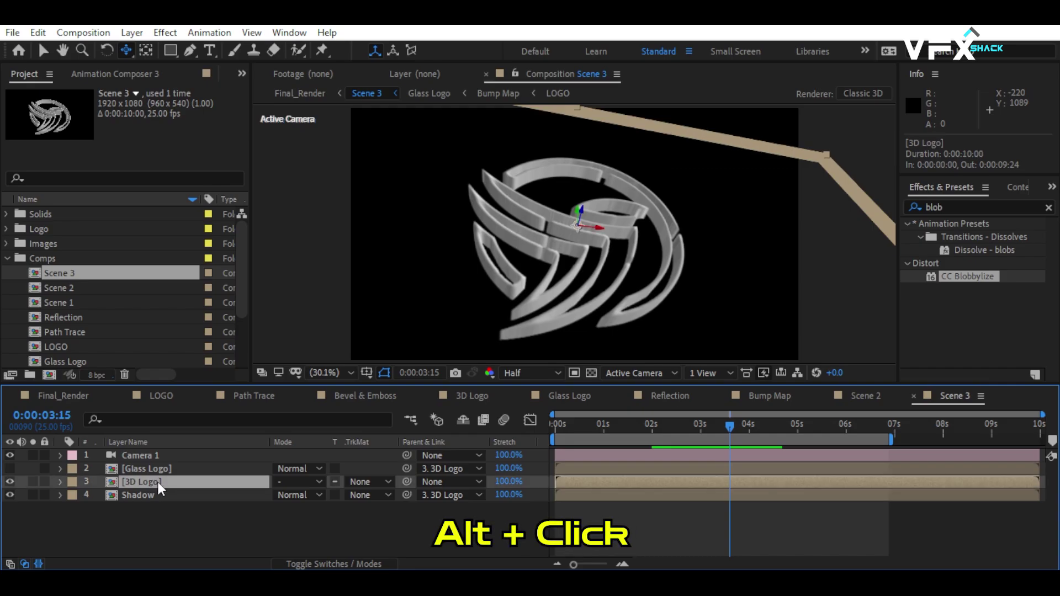
pyautogui.press('r')
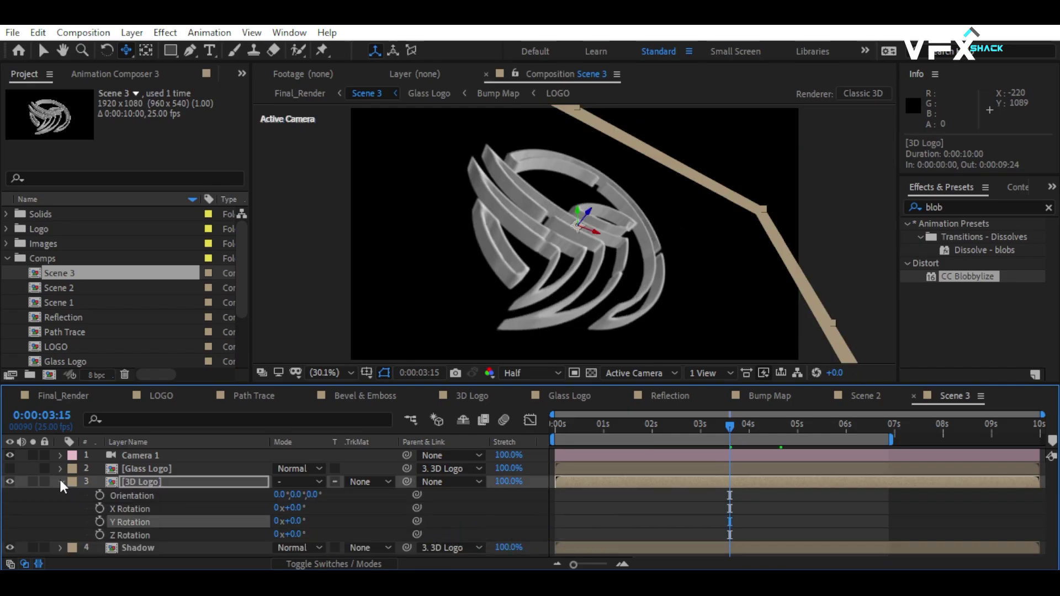
pyautogui.click(59, 480)
# Show source names and reset Camera 1's Transform to its default front view
pyautogui.click(151, 444)
pyautogui.click(148, 454)
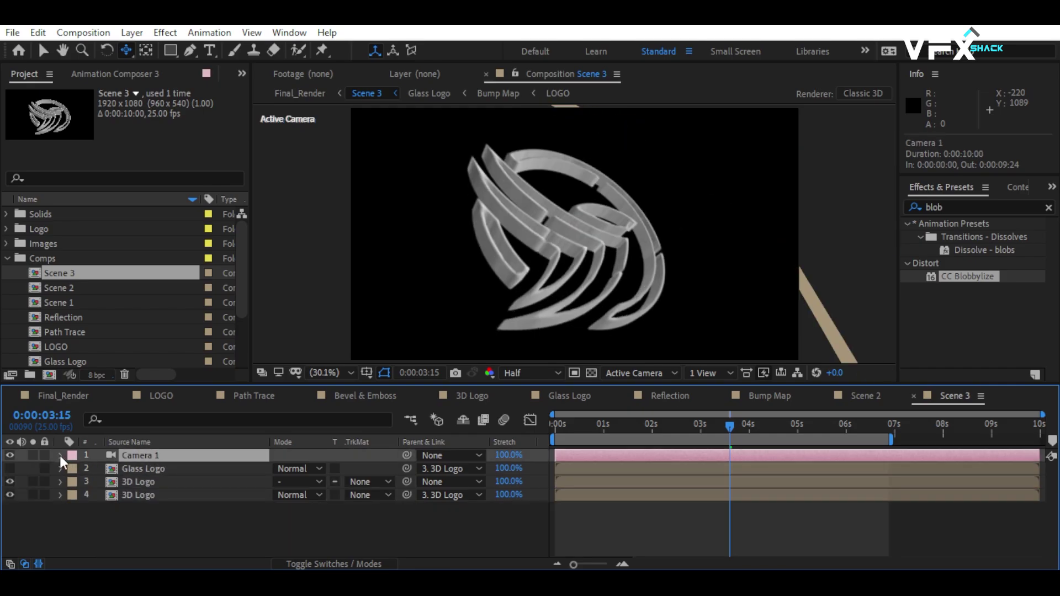
pyautogui.click(59, 455)
pyautogui.click(279, 469)
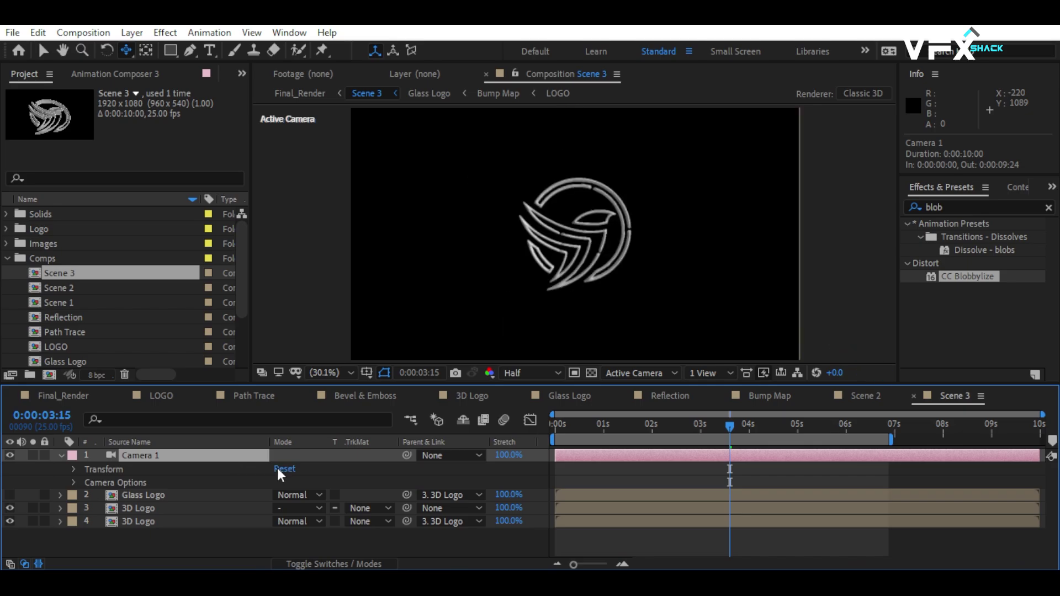
pyautogui.click(62, 455)
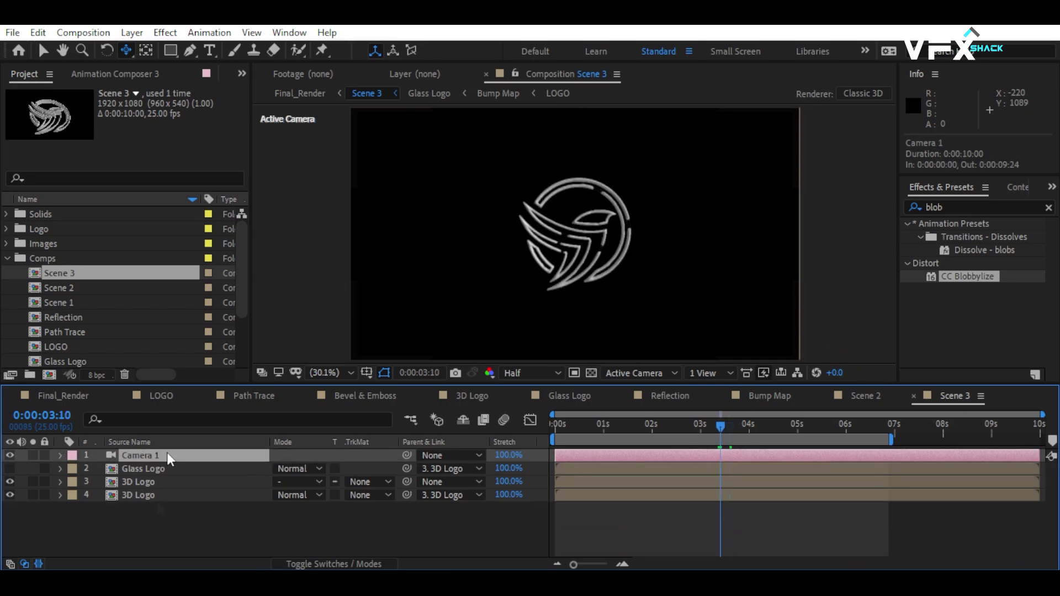
# Keyframe Camera 1 Position at 3:10 and 4:15, with Z at -1000 on the 3:10 key
pyautogui.press('p')
pyautogui.click(98, 469)
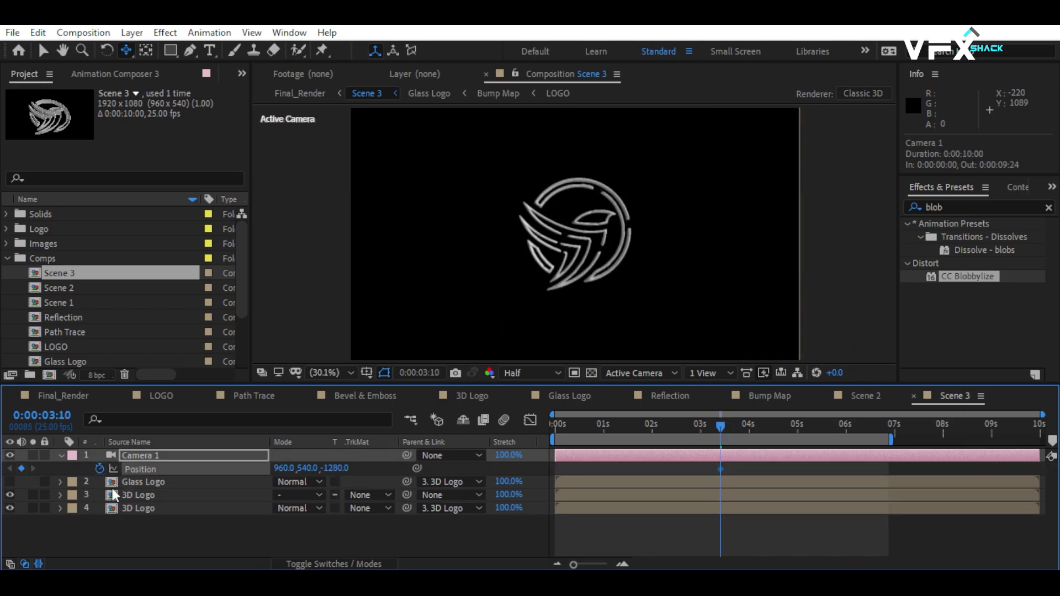
pyautogui.press('space')
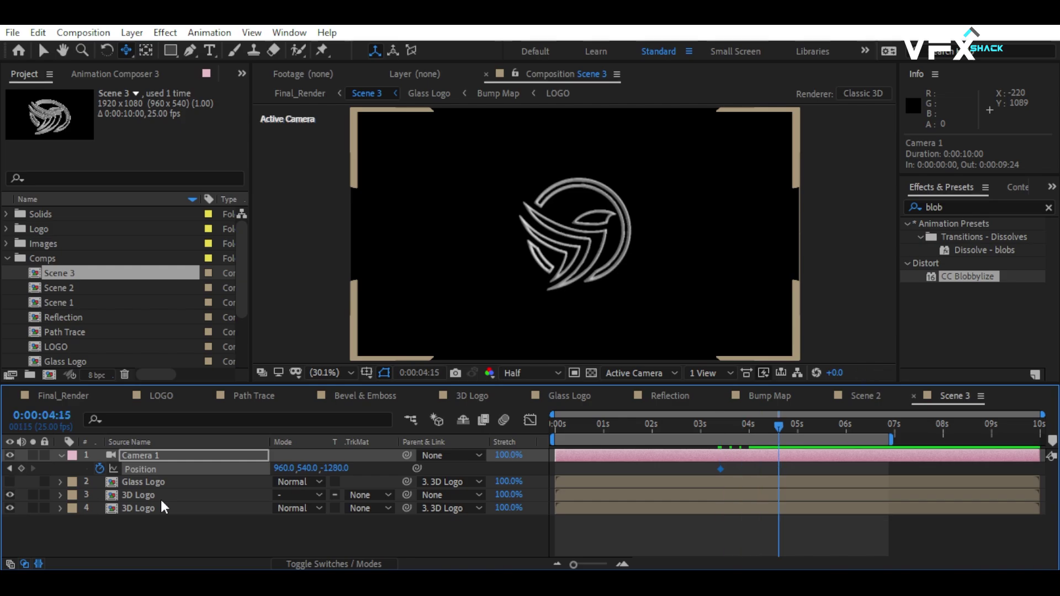
pyautogui.hotkey('ctrl', 'z')
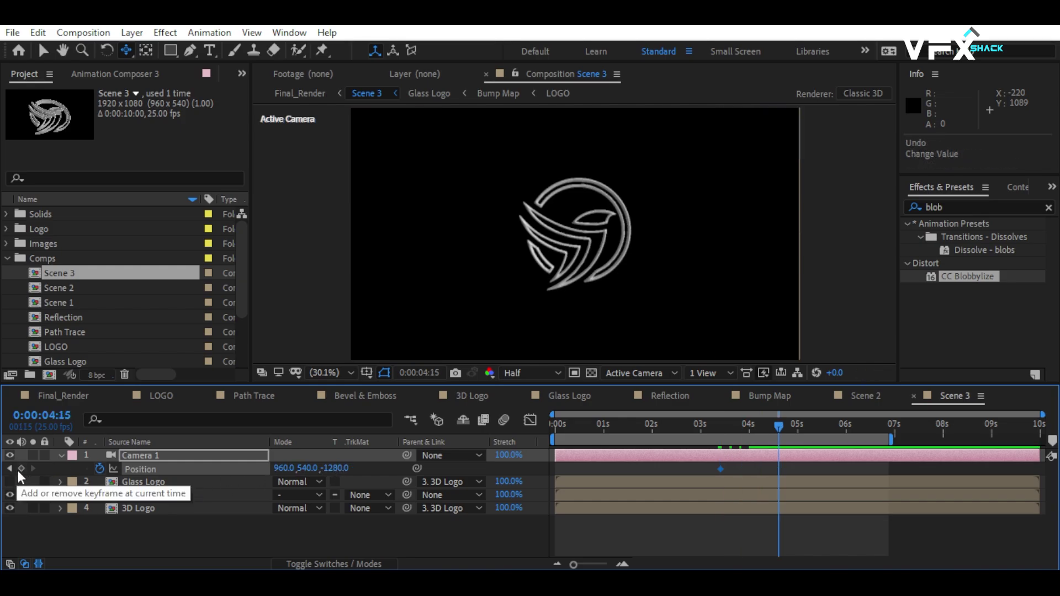
pyautogui.click(21, 468)
pyautogui.click(720, 427)
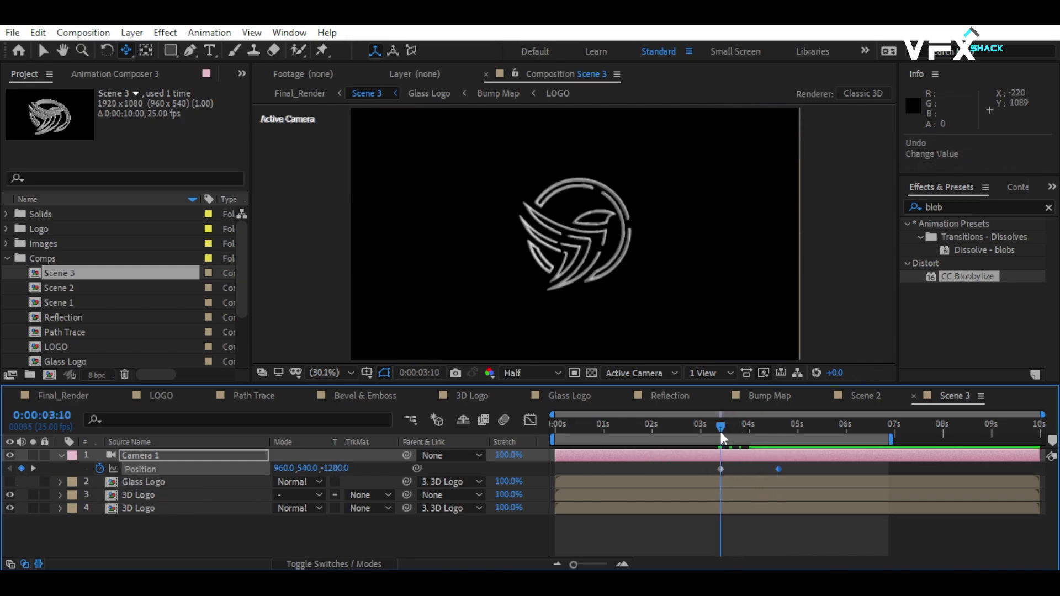
pyautogui.click(337, 468)
pyautogui.write('-1')
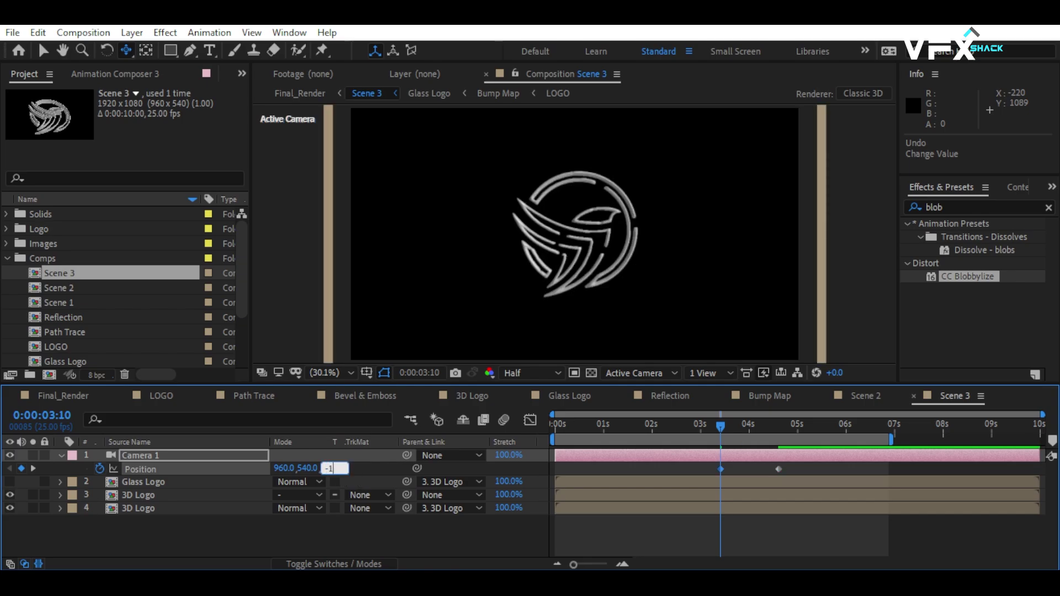
pyautogui.write('000')
pyautogui.press('Return')
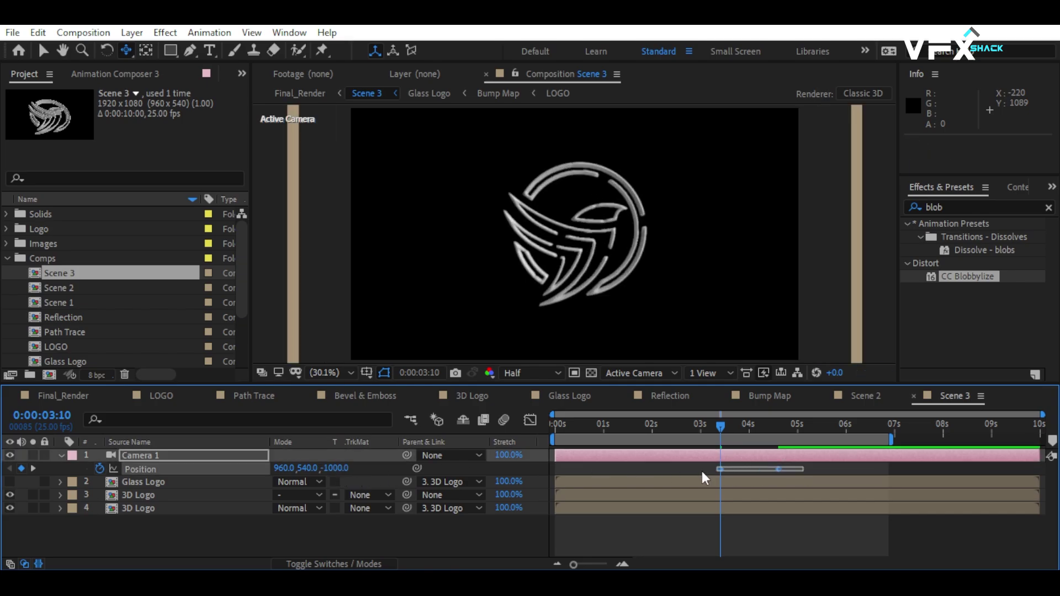
# Easy Ease both Position keyframes, raise the final key's influence to 100%, then preview
pyautogui.rightClick(720, 469)
pyautogui.moveTo(783, 452)
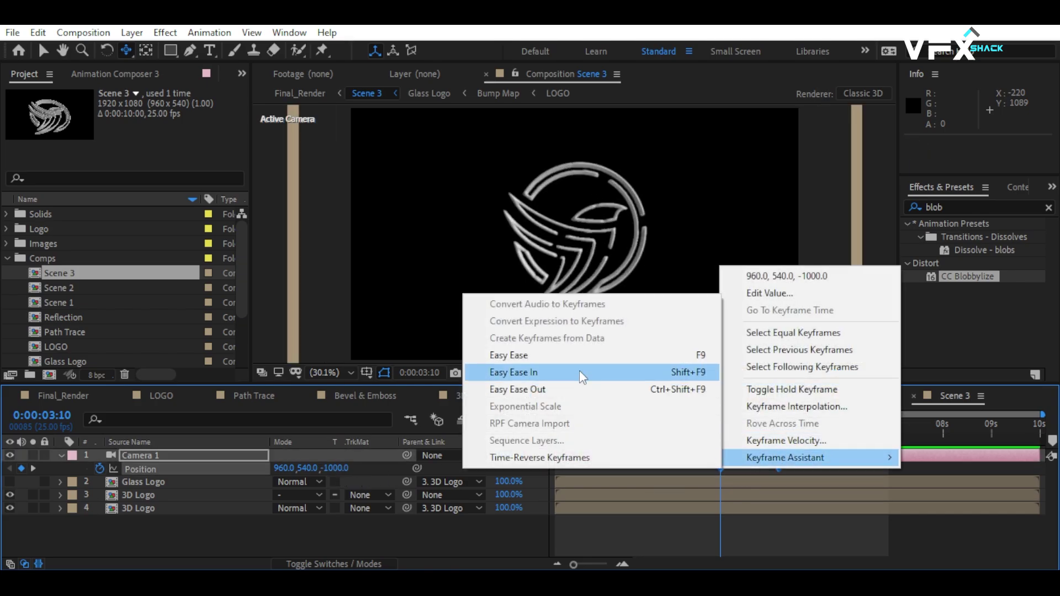
pyautogui.click(574, 356)
pyautogui.click(530, 420)
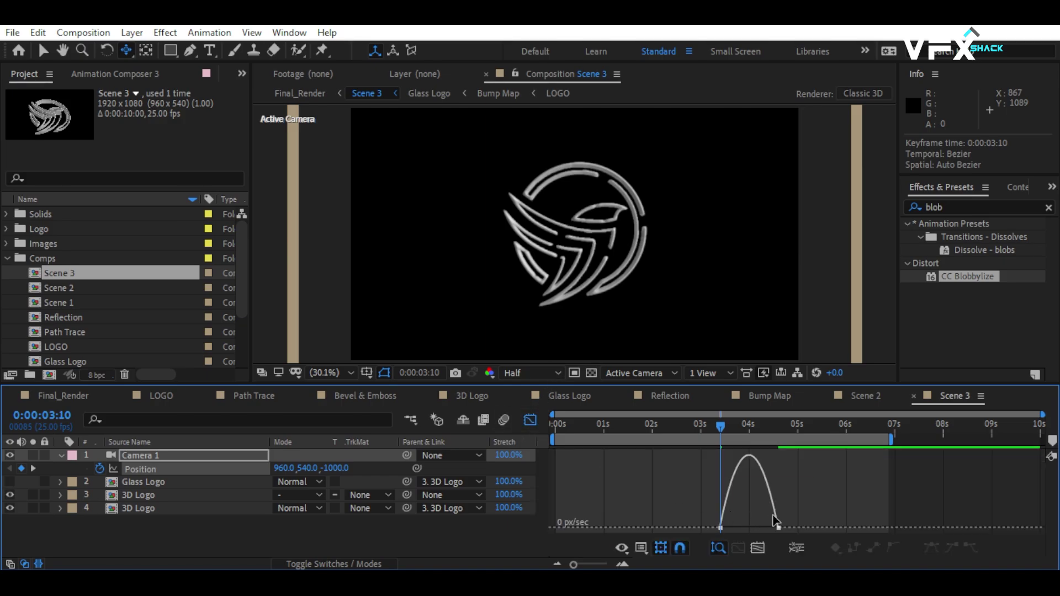
pyautogui.moveTo(772, 530); pyautogui.dragTo(742, 528)
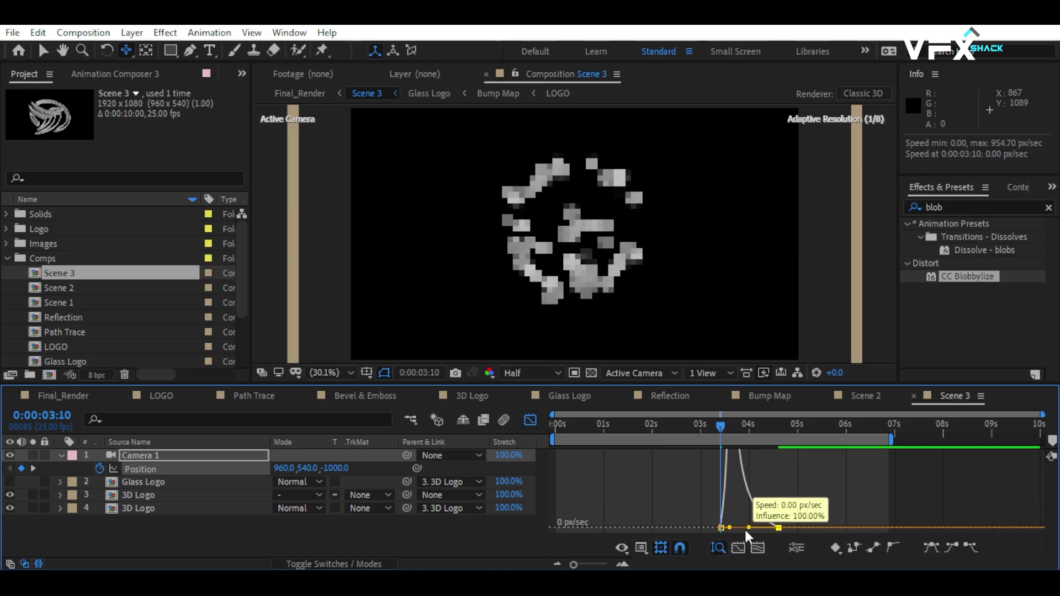
pyautogui.click(530, 421)
pyautogui.press('space')
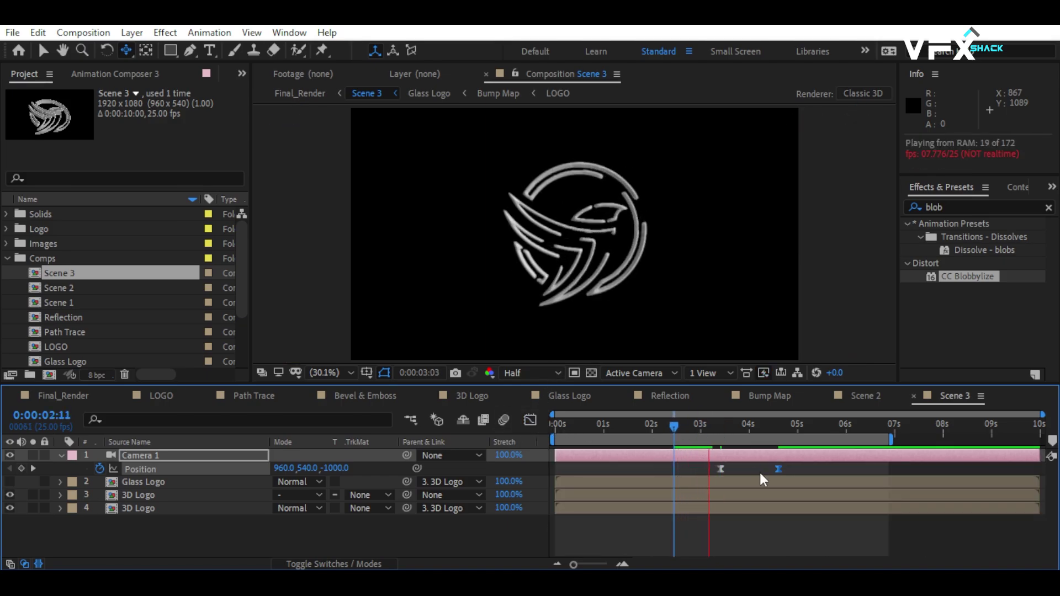
# Fit Scene 3 in the viewer, set the time to the 3:10 camera keyframe, and select Glass Logo
pyautogui.press('space')
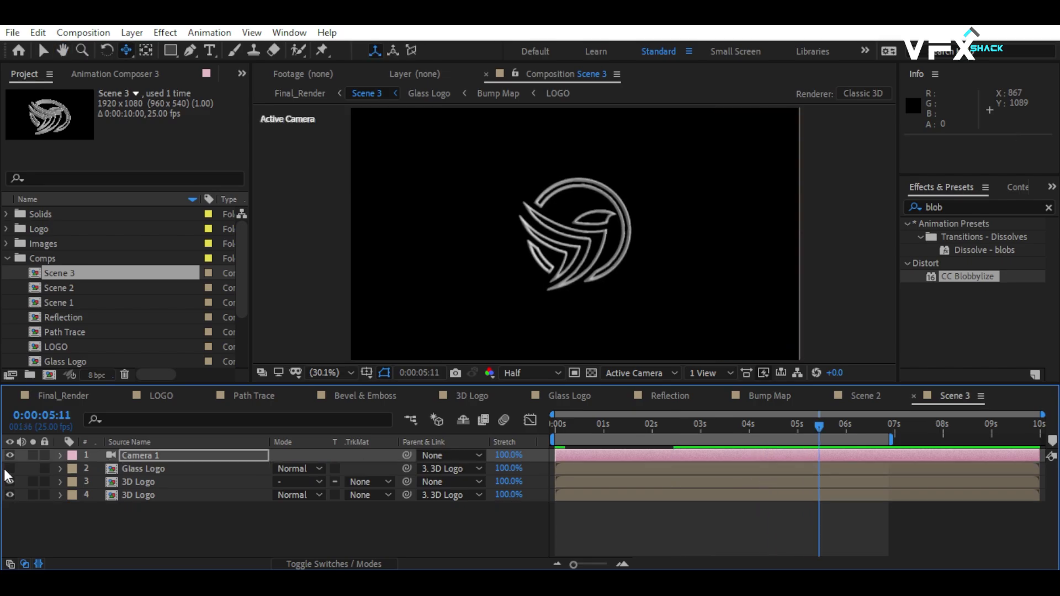
pyautogui.scroll(4, 650, 234)
pyautogui.scroll(-4, 646, 213)
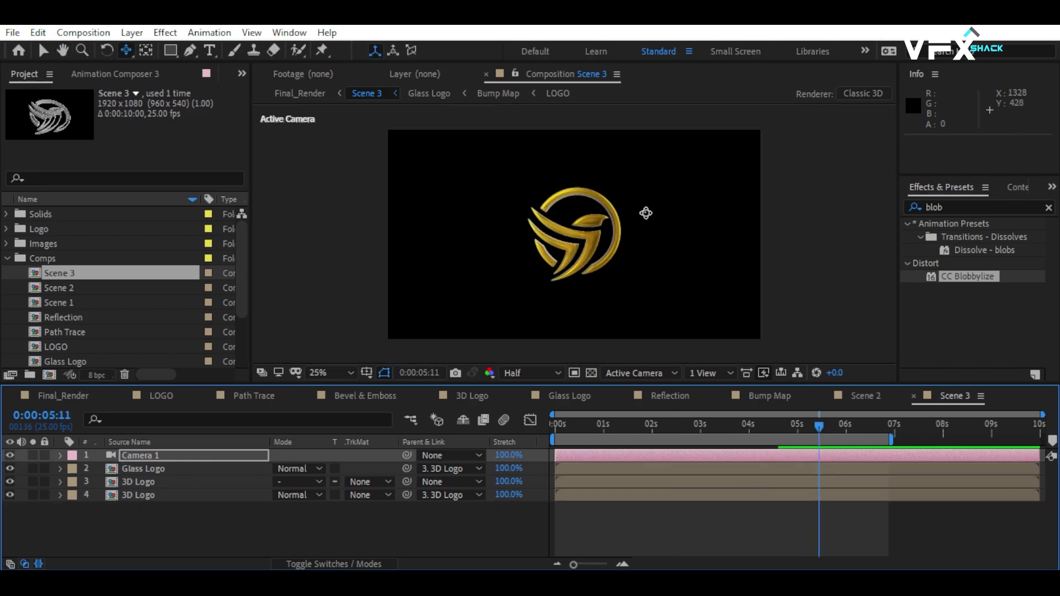
pyautogui.hotkey('shift', '/')
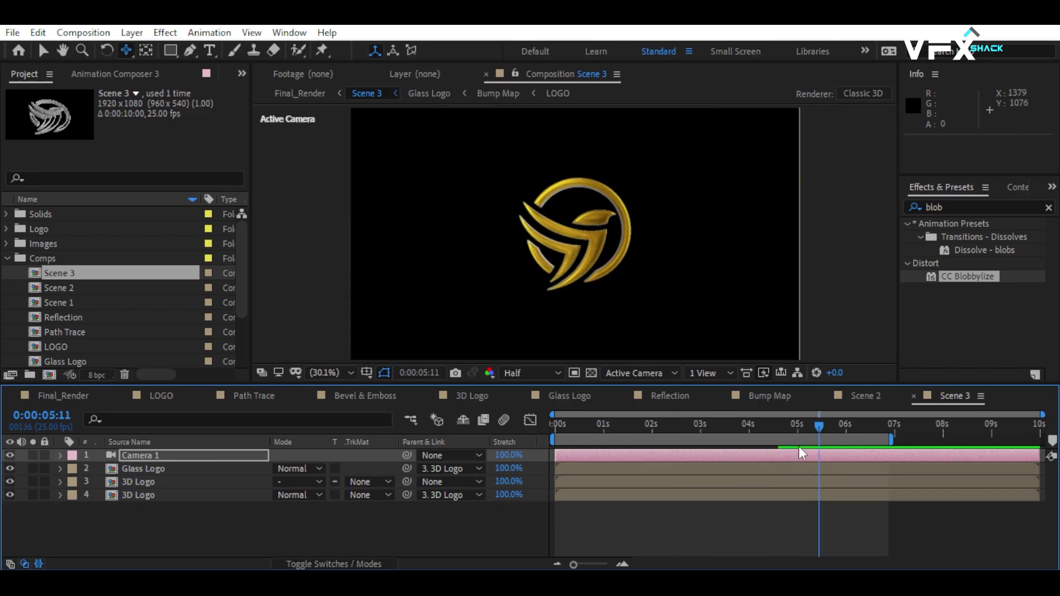
pyautogui.moveTo(780, 425); pyautogui.dragTo(765, 430)
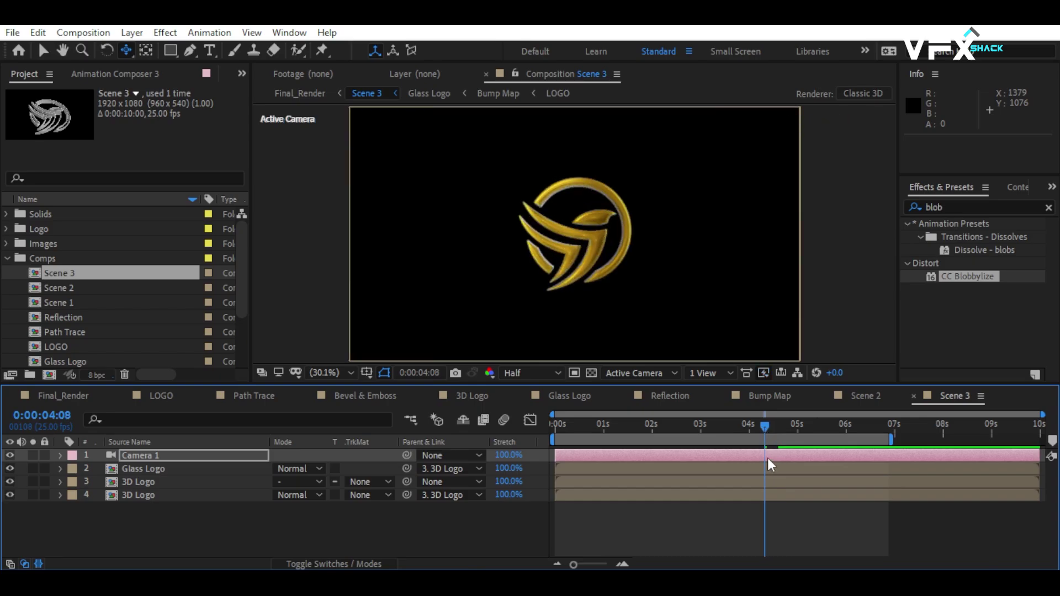
pyautogui.press('p')
pyautogui.click(721, 424)
pyautogui.moveTo(723, 428); pyautogui.dragTo(720, 427)
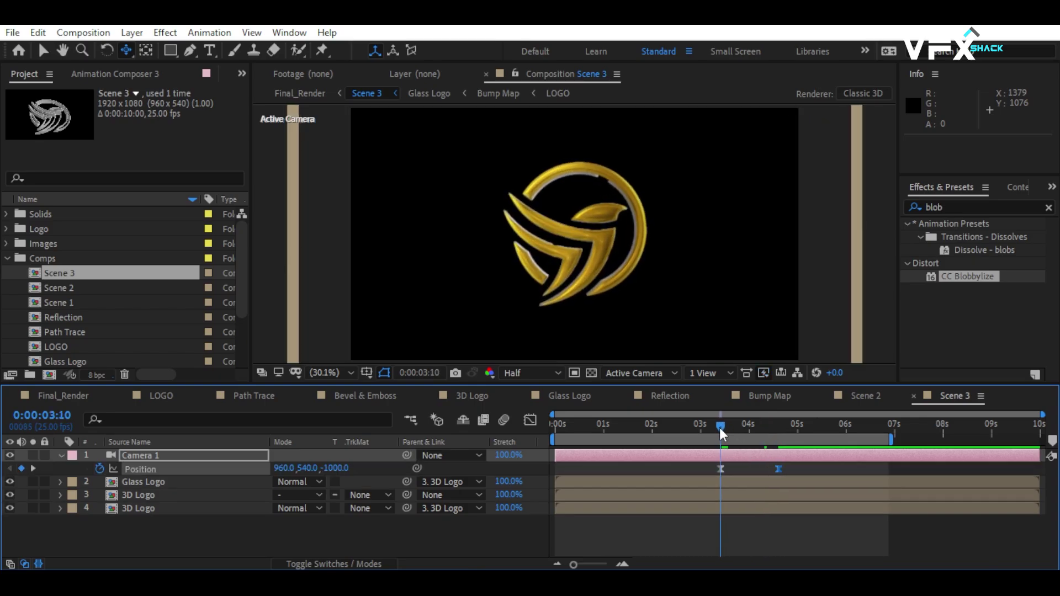
pyautogui.click(724, 485)
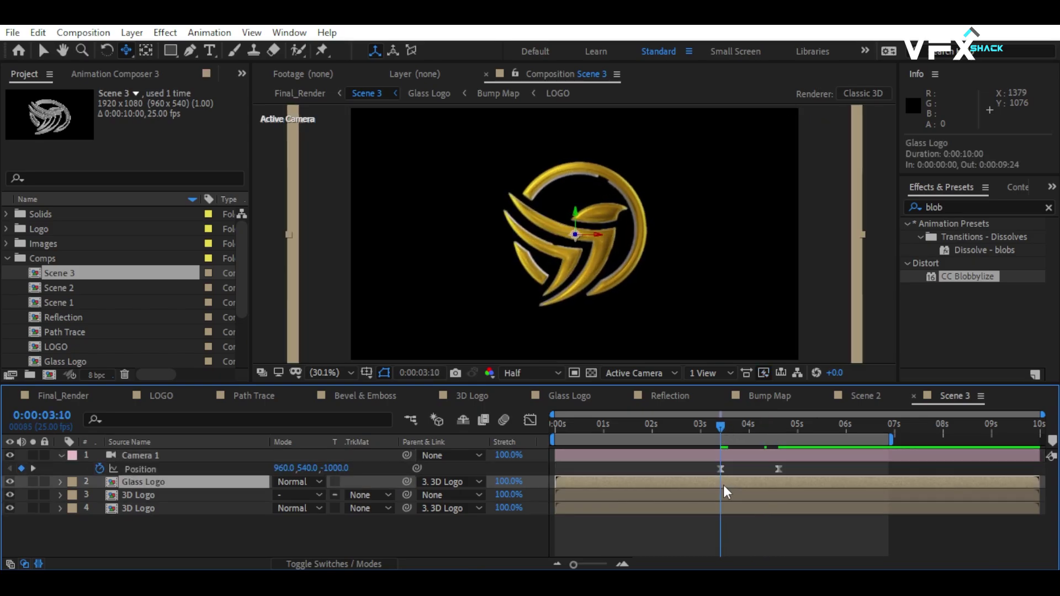
# Keyframe Glass Logo Opacity from 0% at 3:10 to 100% at 4:05, Easy Ease both keys, and preview
pyautogui.hotkey('alt', 'shift', 't')
pyautogui.moveTo(747, 429); pyautogui.dragTo(759, 425)
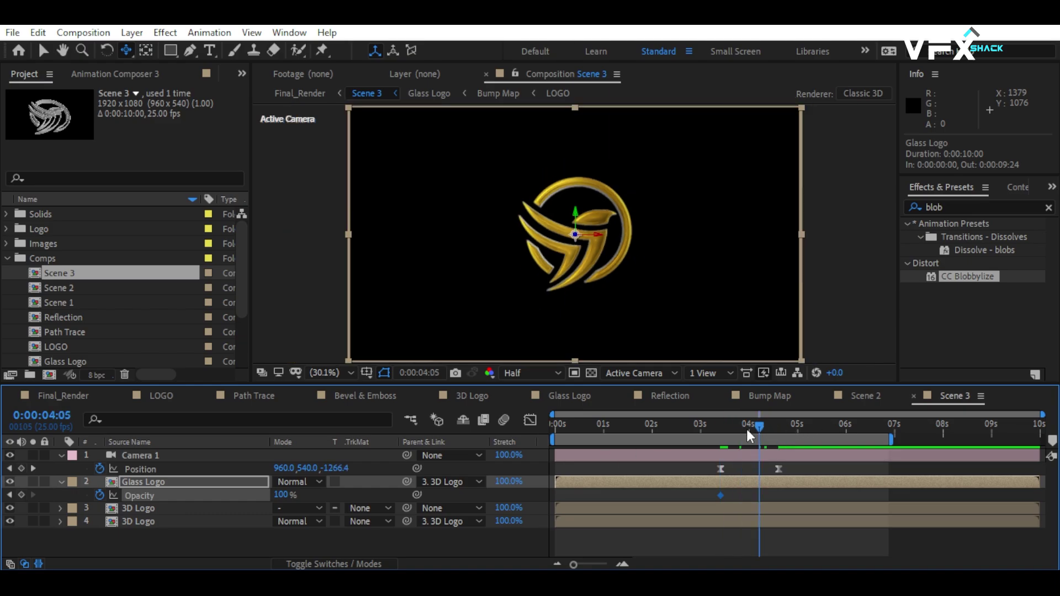
pyautogui.click(21, 495)
pyautogui.write('j')
pyautogui.write('0')
pyautogui.press('Return')
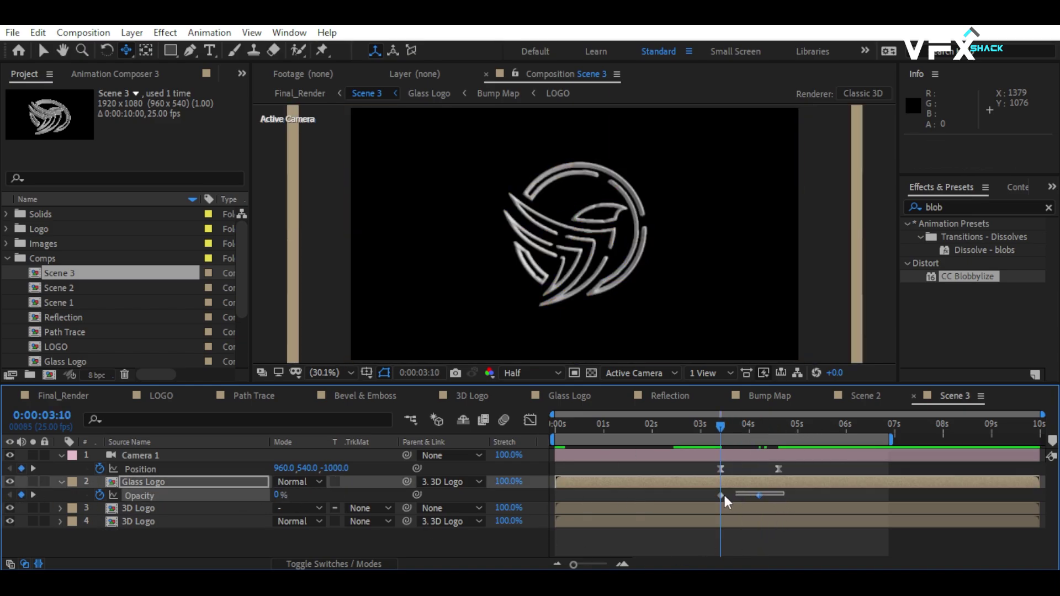
pyautogui.rightClick(720, 496)
pyautogui.moveTo(805, 478)
pyautogui.click(548, 371)
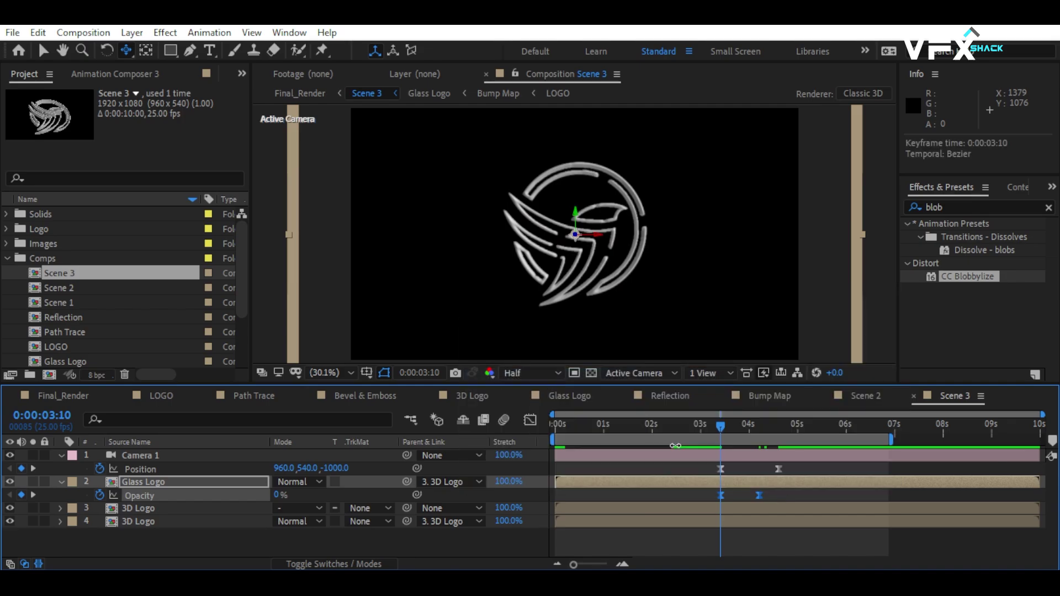
pyautogui.press('space')
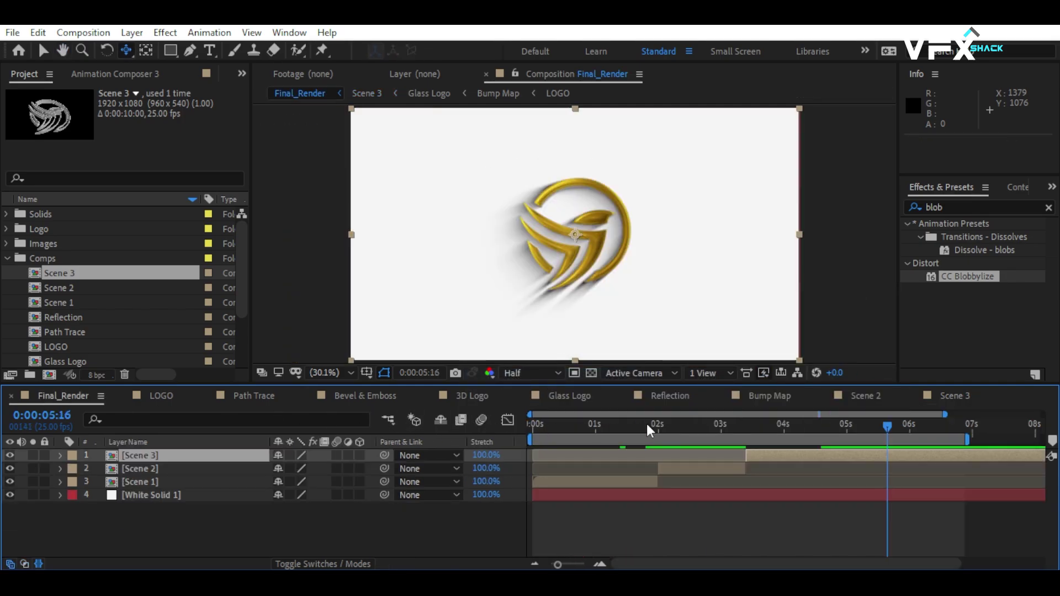
# Scrub the Final_Render timeline and RAM preview the stacked Scene 1, 2 and 3 layers
pyautogui.moveTo(647, 423); pyautogui.dragTo(657, 425)
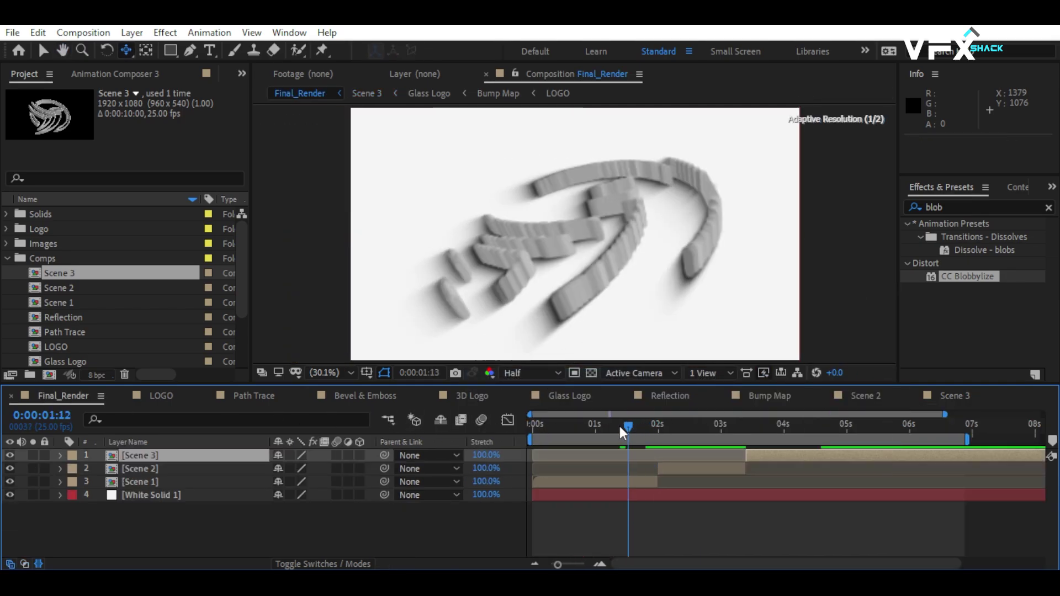
pyautogui.press('space')
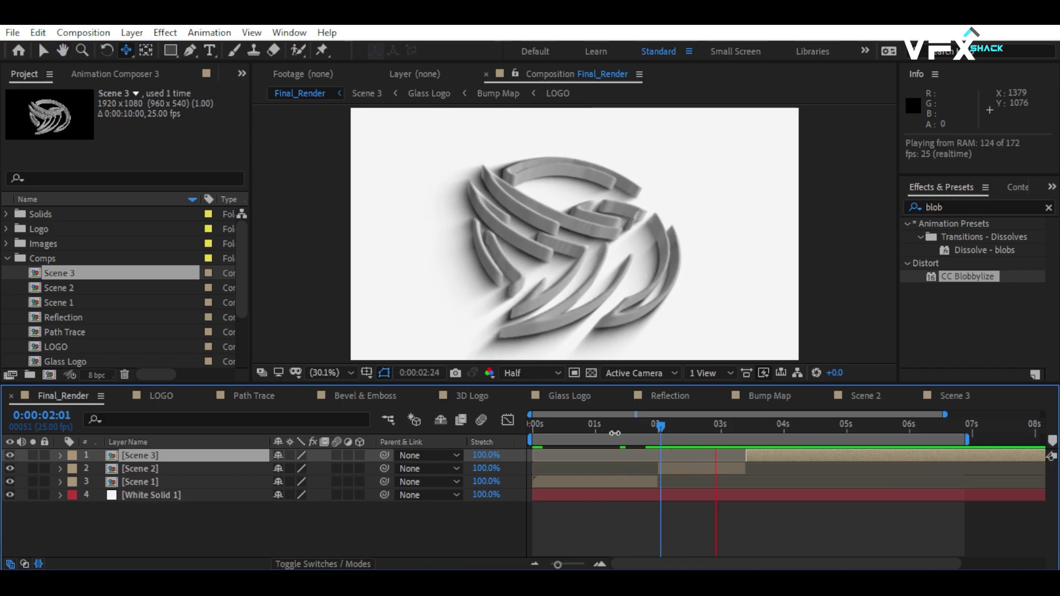